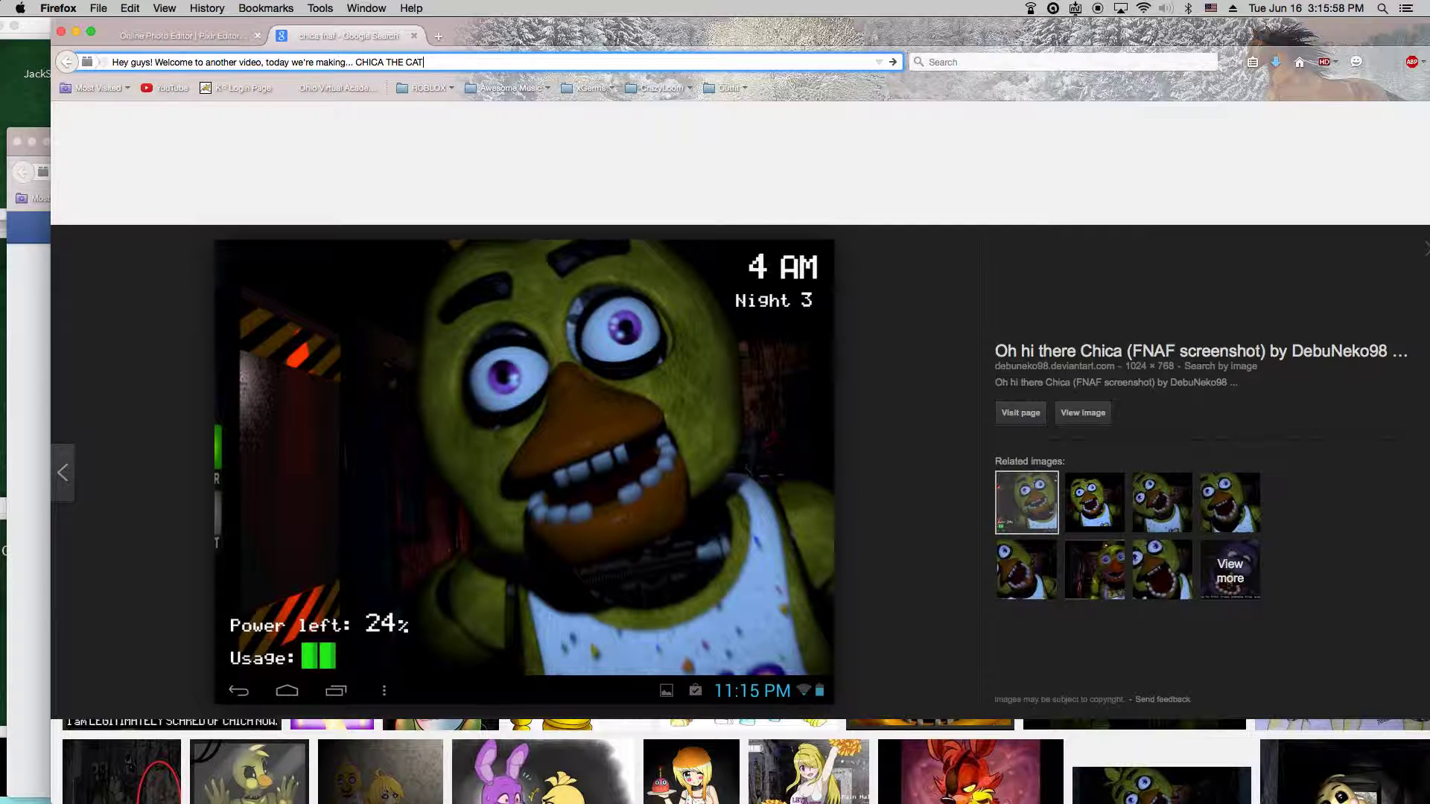
pyautogui.press('BackSpace')
pyautogui.press('BackSpace')
pyautogui.press('BackSpace')
pyautogui.press('BackSpace')
pyautogui.press('BackSpace')
pyautogui.press('BackSpace')
pyautogui.press('BackSpace')
pyautogui.press('BackSpace')
pyautogui.press('BackSpace')
pyautogui.press('BackSpace')
pyautogui.press('BackSpace')
pyautogui.press('BackSpace')
pyautogui.press('BackSpace')
pyautogui.press('BackSpace')
pyautogui.press('BackSpace')
pyautogui.press('BackSpace')
pyautogui.press('BackSpace')
pyautogui.press('BackSpace')
pyautogui.press('BackSpace')
pyautogui.press('BackSpace')
pyautogui.press('BackSpace')
pyautogui.press('BackSpace')
pyautogui.press('BackSpace')
pyautogui.press('BackSpace')
pyautogui.press('BackSpace')
pyautogui.press('BackSpace')
pyautogui.press('BackSpace')
pyautogui.press('BackSpace')
pyautogui.press('BackSpace')
pyautogui.press('BackSpace')
pyautogui.press('BackSpace')
pyautogui.press('BackSpace')
pyautogui.press('BackSpace')
pyautogui.press('BackSpace')
pyautogui.press('BackSpace')
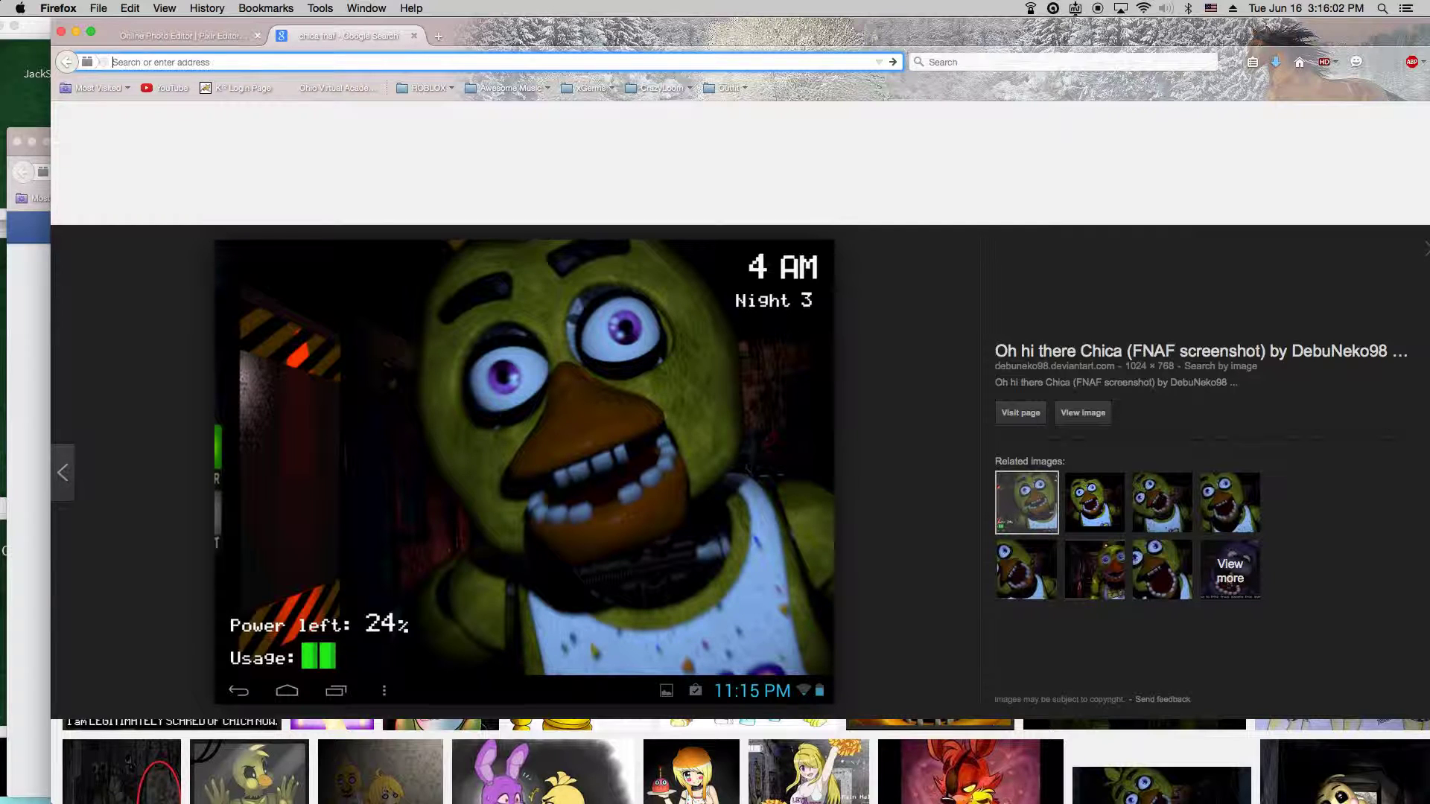
pyautogui.write('Yes I know')
pyautogui.press('BackSpace')
pyautogui.press('BackSpace')
pyautogui.press('BackSpace')
pyautogui.press('BackSpace')
pyautogui.press('BackSpace')
pyautogui.press('BackSpace')
pyautogui.press('BackSpace')
pyautogui.press('BackSpace')
pyautogui.press('BackSpace')
pyautogui.press('BackSpace')
pyautogui.press('BackSpace')
pyautogui.press('BackSpace')
pyautogui.press('BackSpace')
pyautogui.press('BackSpace')
pyautogui.press('BackSpace')
pyautogui.press('BackSpace')
pyautogui.press('BackSpace')
pyautogui.press('BackSpace')
pyautogui.press('BackSpace')
pyautogui.press('BackSpace')
pyautogui.write('CHICKen')
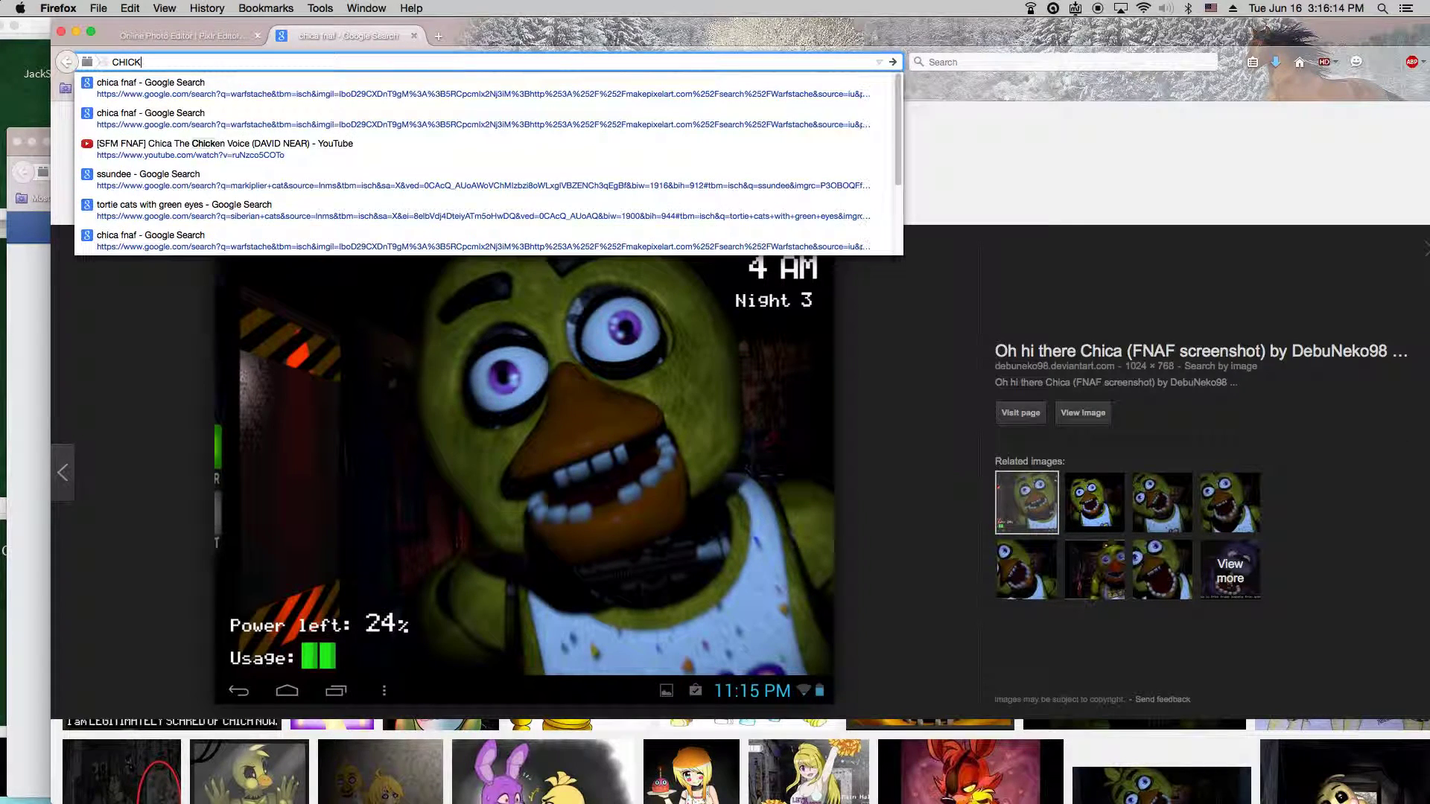
pyautogui.press('BackSpace')
pyautogui.press('BackSpace')
pyautogui.press('BackSpace')
pyautogui.press('BackSpace')
pyautogui.press('BackSpace')
pyautogui.press('BackSpace')
pyautogui.press('BackSpace')
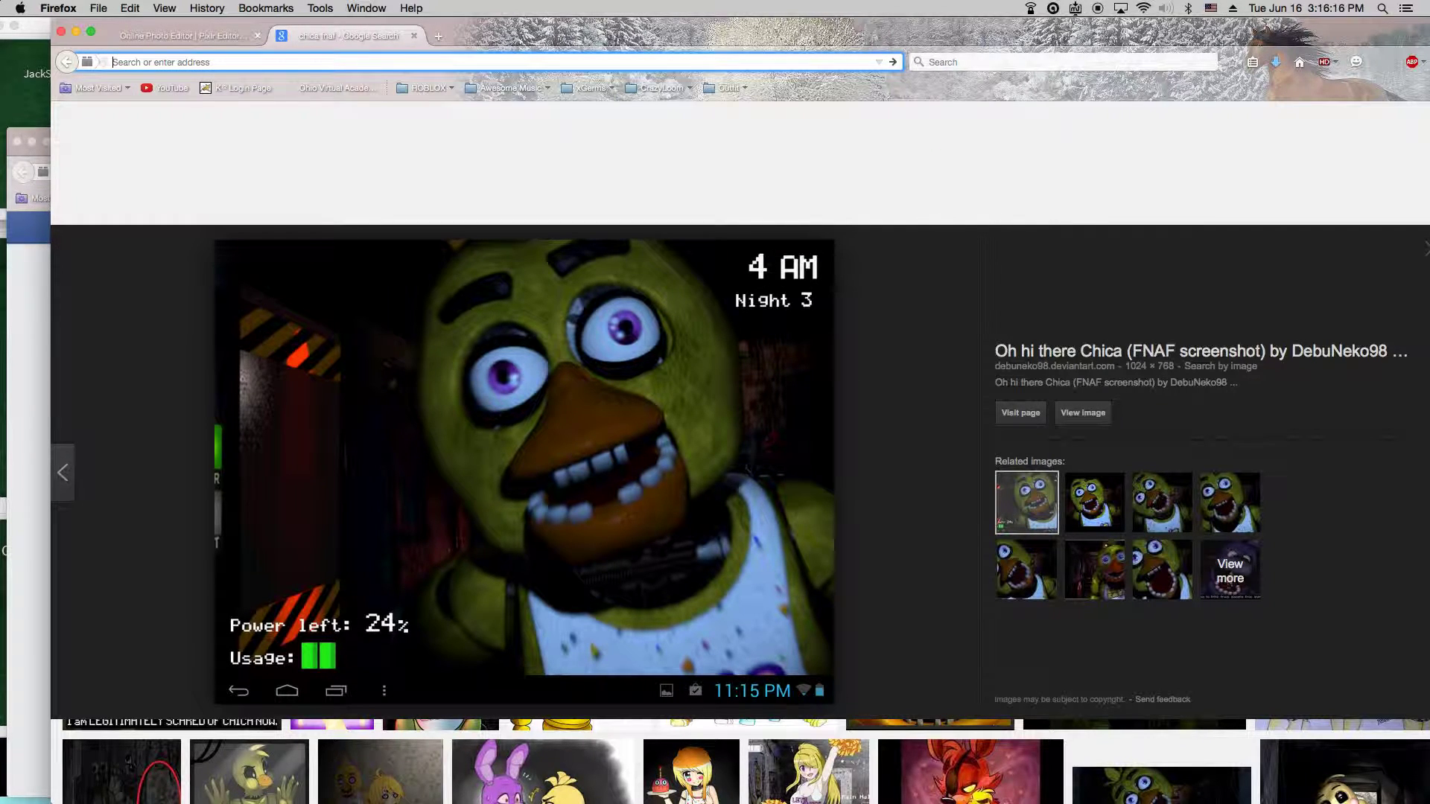
# Switch to the Pixlr photo editor with the cat drawings.
pyautogui.click(184, 34)
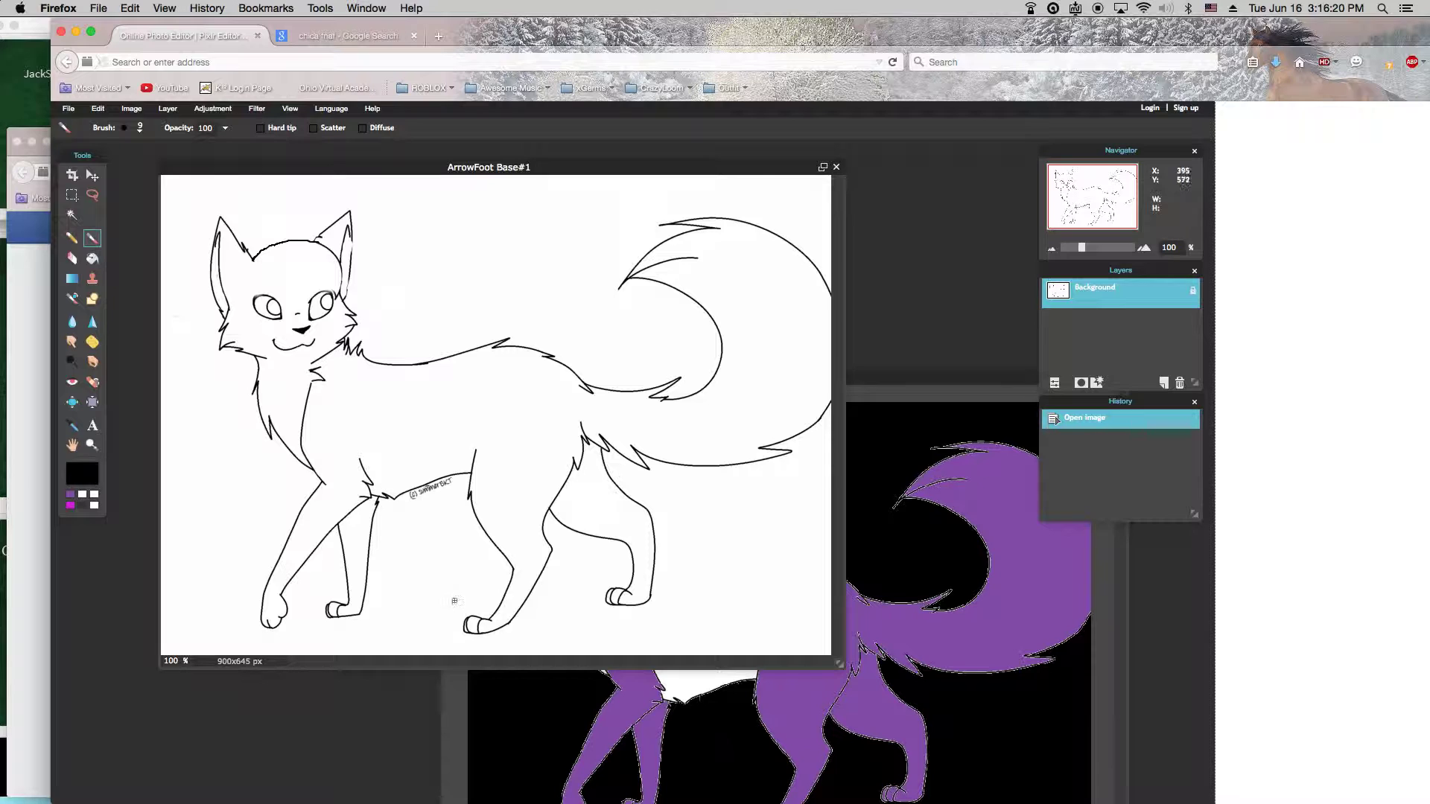
pyautogui.click(312, 60)
pyautogui.write('I did Bonnie The Cat be')
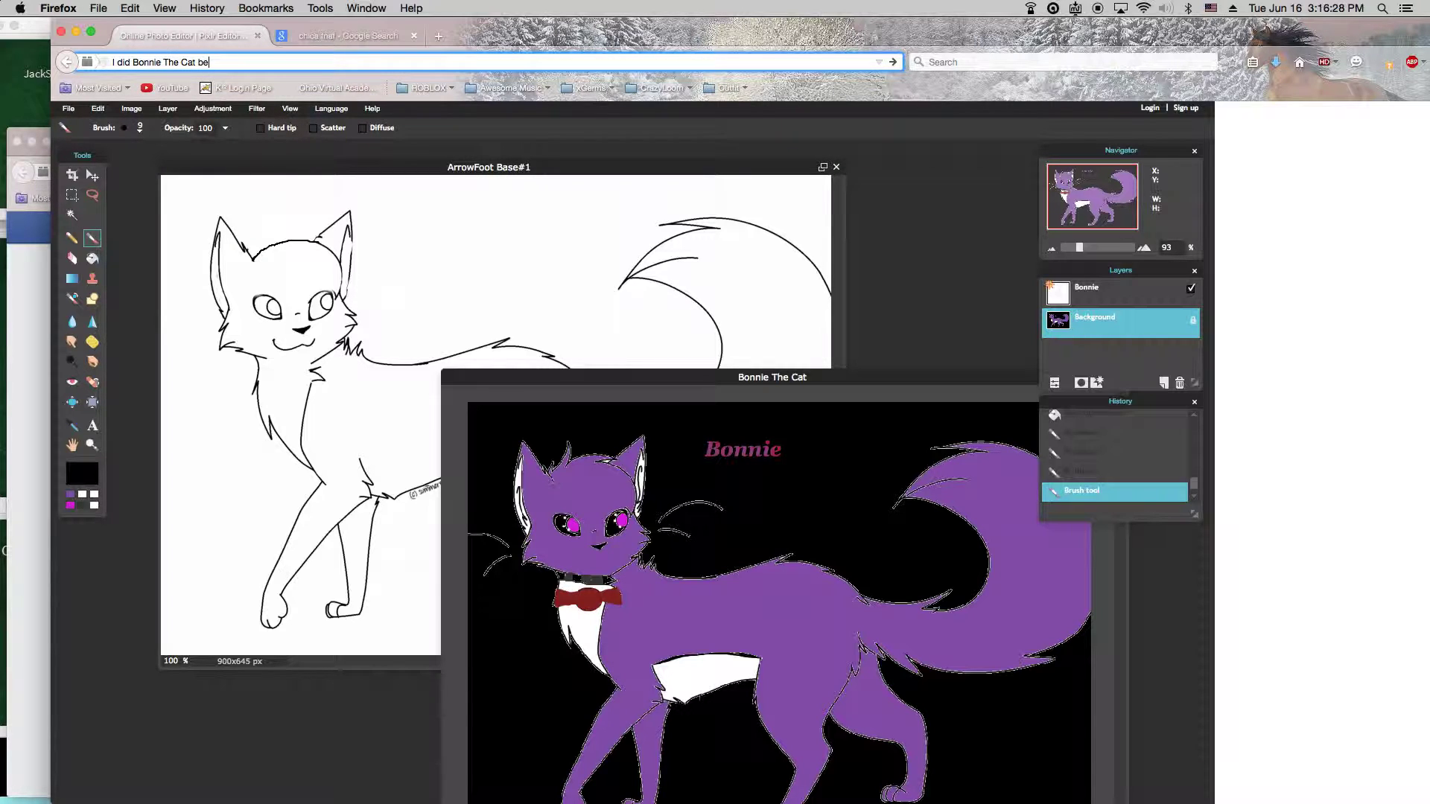
pyautogui.press('BackSpace')
pyautogui.press('BackSpace')
pyautogui.press('BackSpace')
pyautogui.press('BackSpace')
pyautogui.press('BackSpace')
pyautogui.press('BackSpace')
pyautogui.press('BackSpace')
pyautogui.press('BackSpace')
pyautogui.press('BackSpace')
pyautogui.press('BackSpace')
pyautogui.press('BackSpace')
pyautogui.press('BackSpace')
pyautogui.press('BackSpace')
pyautogui.press('BackSpace')
pyautogui.press('BackSpace')
pyautogui.press('BackSpace')
pyautogui.press('BackSpace')
pyautogui.press('BackSpace')
pyautogui.press('BackSpace')
pyautogui.press('BackSpace')
pyautogui.write('[I')
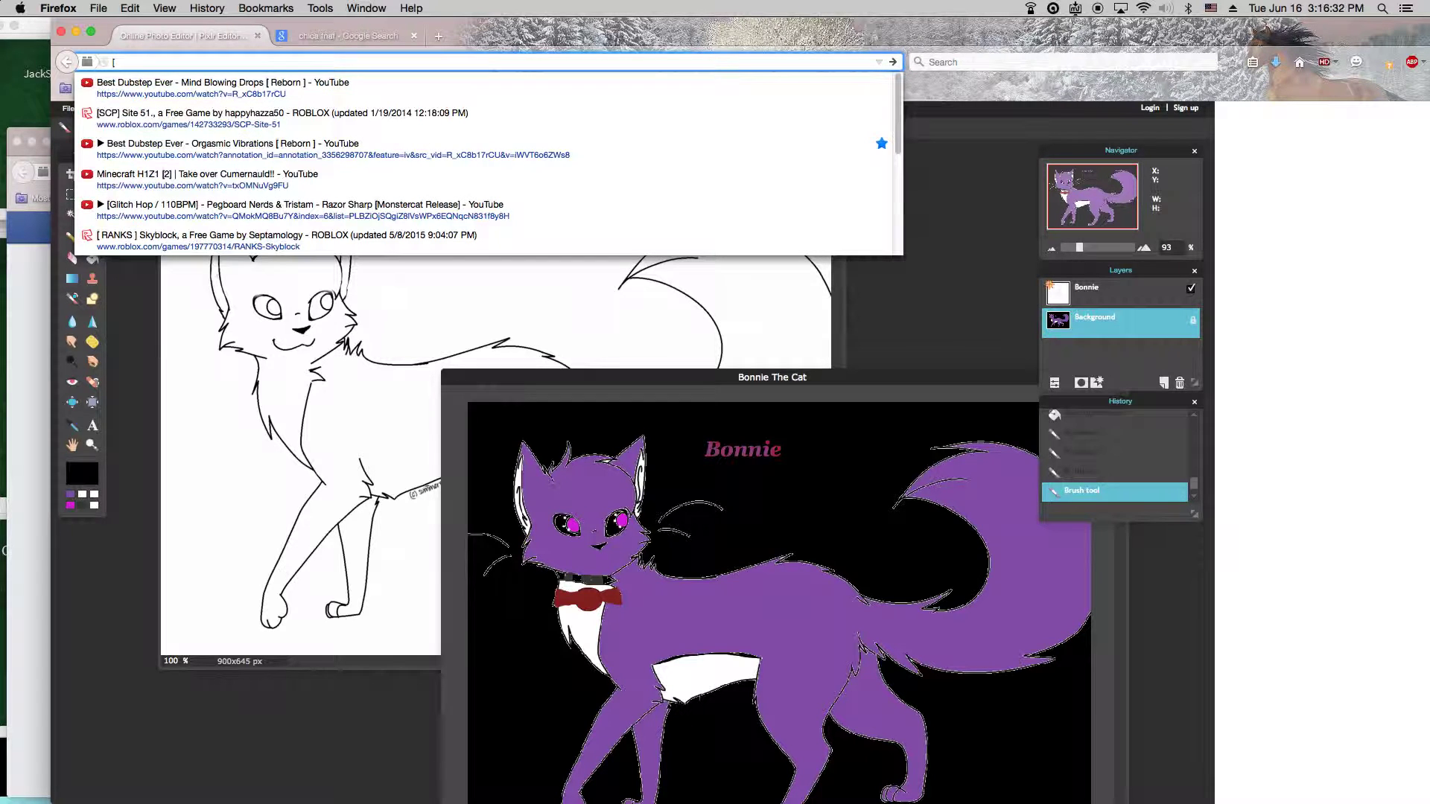
pyautogui.press('BackSpace')
pyautogui.press('BackSpace')
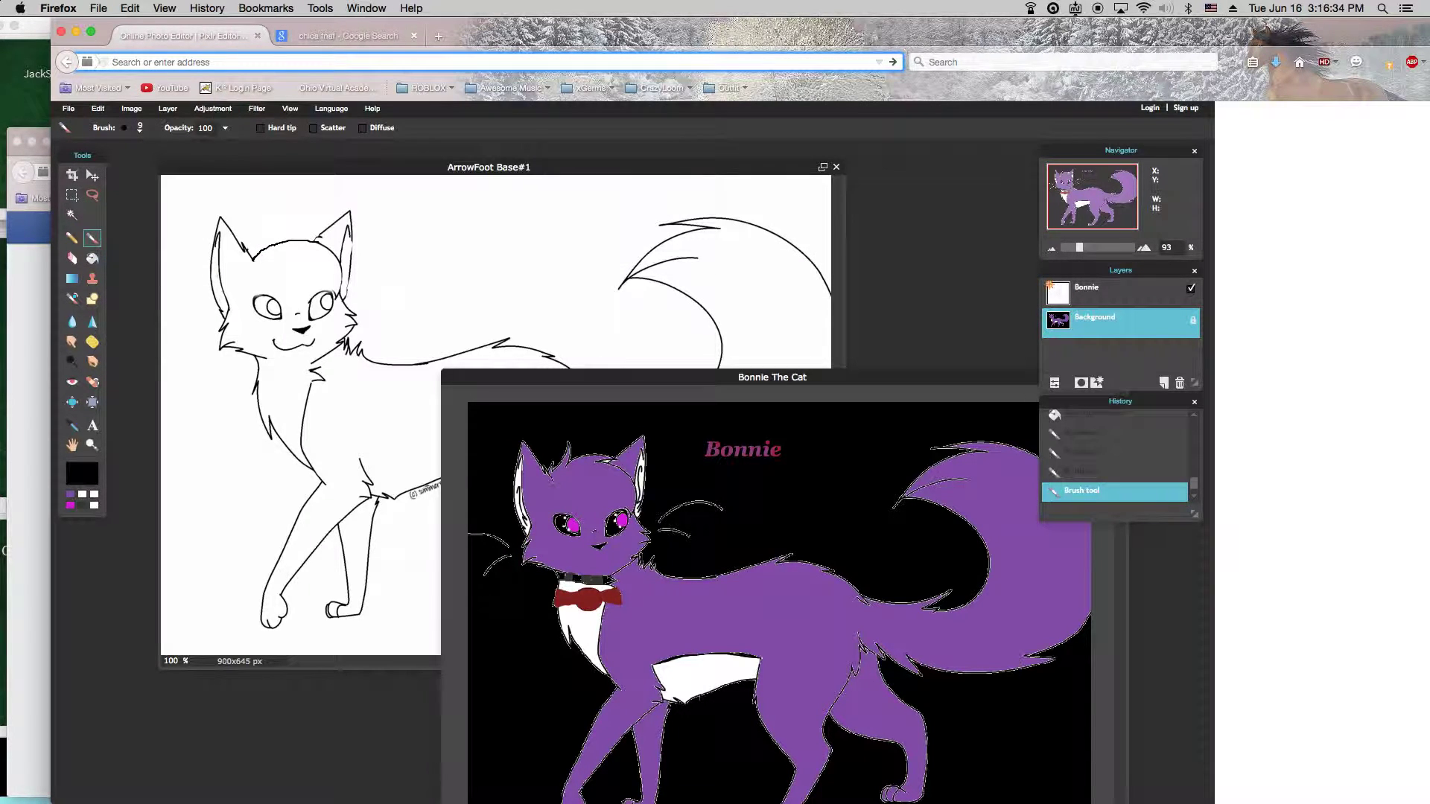
pyautogui.write('YES I K')
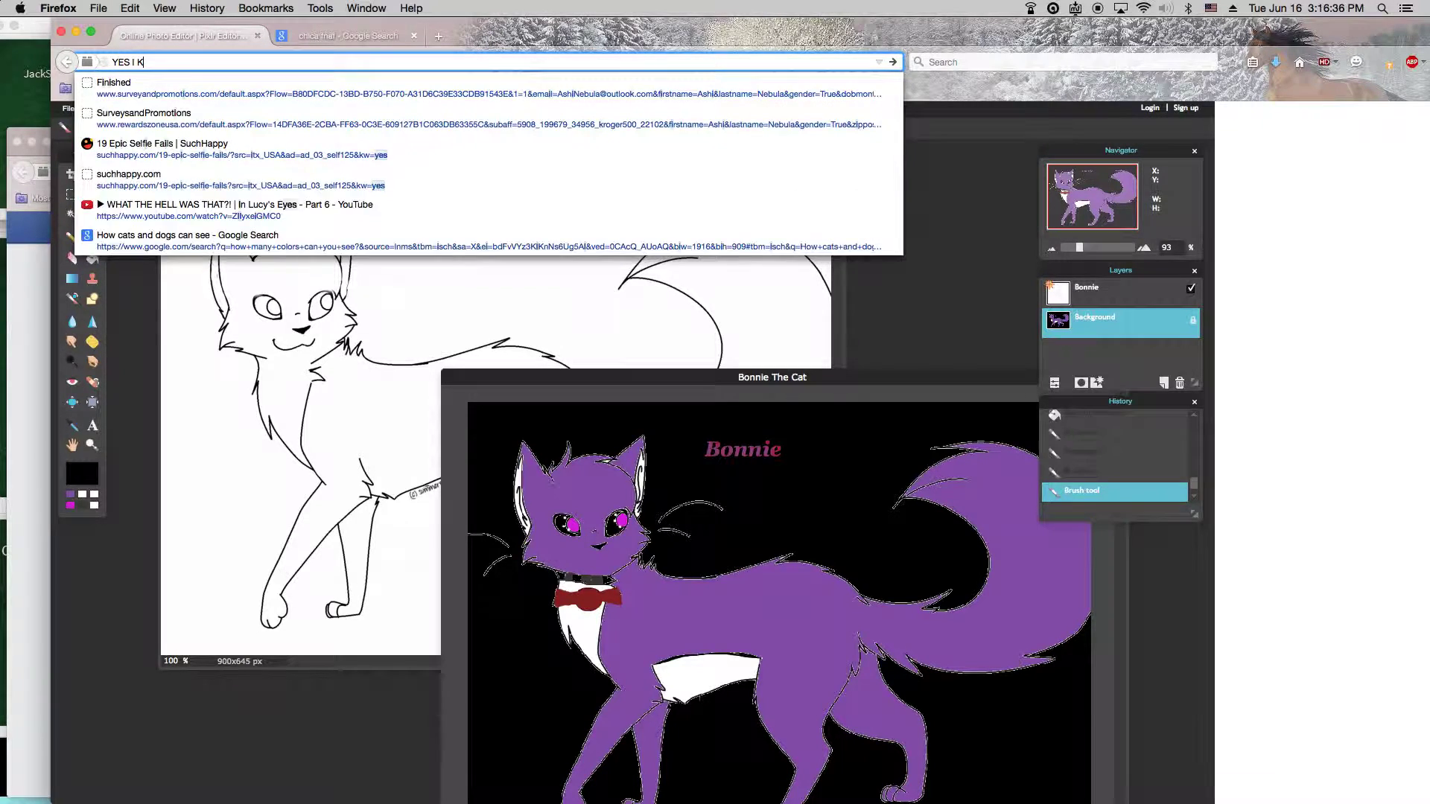
pyautogui.write('NOW BONNIE IS A G')
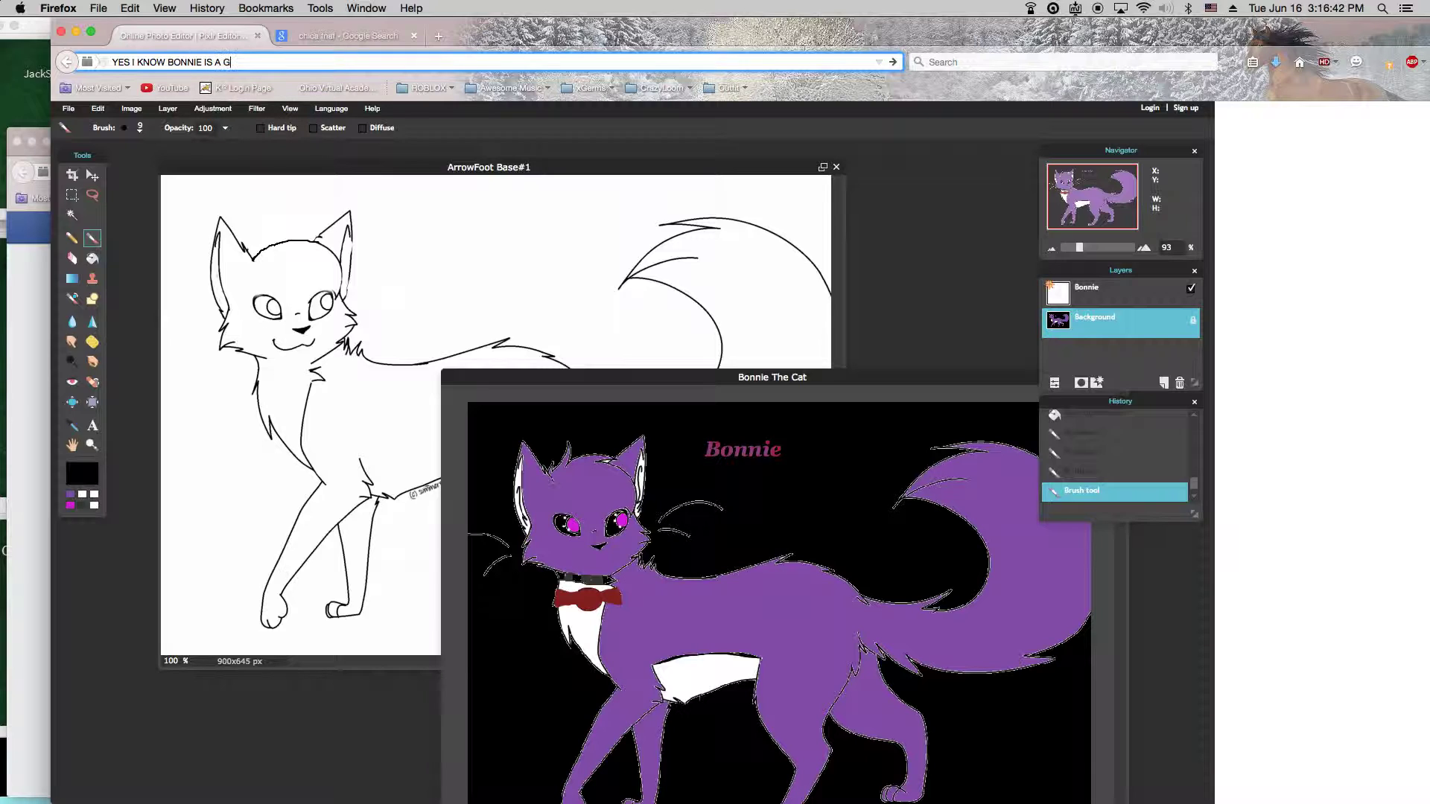
pyautogui.press('BackSpace')
pyautogui.press('BackSpace')
pyautogui.press('BackSpace')
pyautogui.press('BackSpace')
pyautogui.press('BackSpace')
pyautogui.press('BackSpace')
pyautogui.press('BackSpace')
pyautogui.press('BackSpace')
pyautogui.press('BackSpace')
pyautogui.press('BackSpace')
pyautogui.press('BackSpace')
pyautogui.press('BackSpace')
pyautogui.press('BackSpace')
pyautogui.press('BackSpace')
pyautogui.press('BackSpace')
pyautogui.press('BackSpace')
pyautogui.press('BackSpace')
pyautogui.press('BackSpace')
pyautogui.press('BackSpace')
pyautogui.press('BackSpace')
pyautogui.write('Purp')
pyautogui.press('BackSpace')
pyautogui.press('BackSpace')
pyautogui.press('BackSpace')
pyautogui.press('BackSpace')
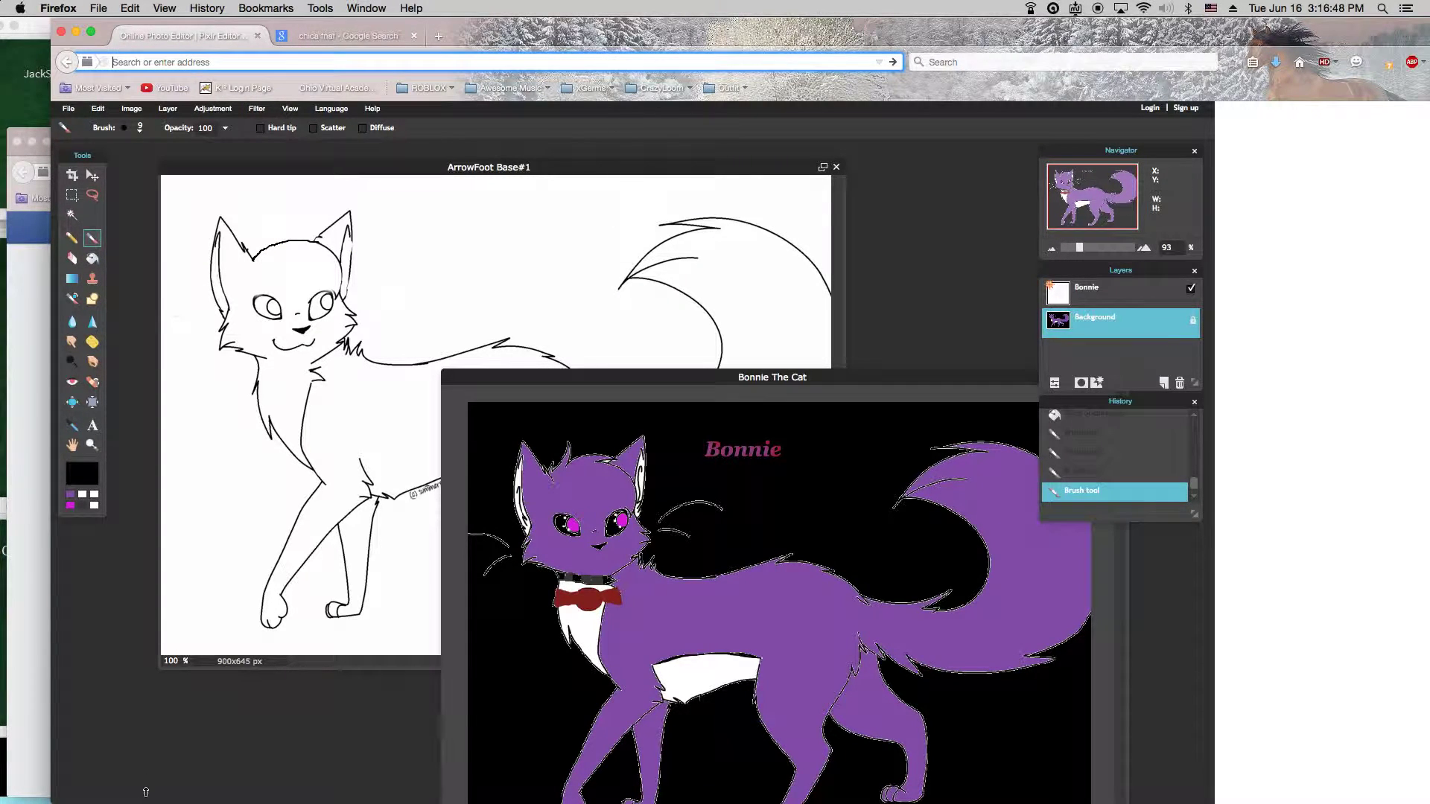
# Make the ArrowFoot Base#1 drawing active and set the paint colour to golden yellow #ccb343, consulting the Chica reference picture.
pyautogui.click(159, 563)
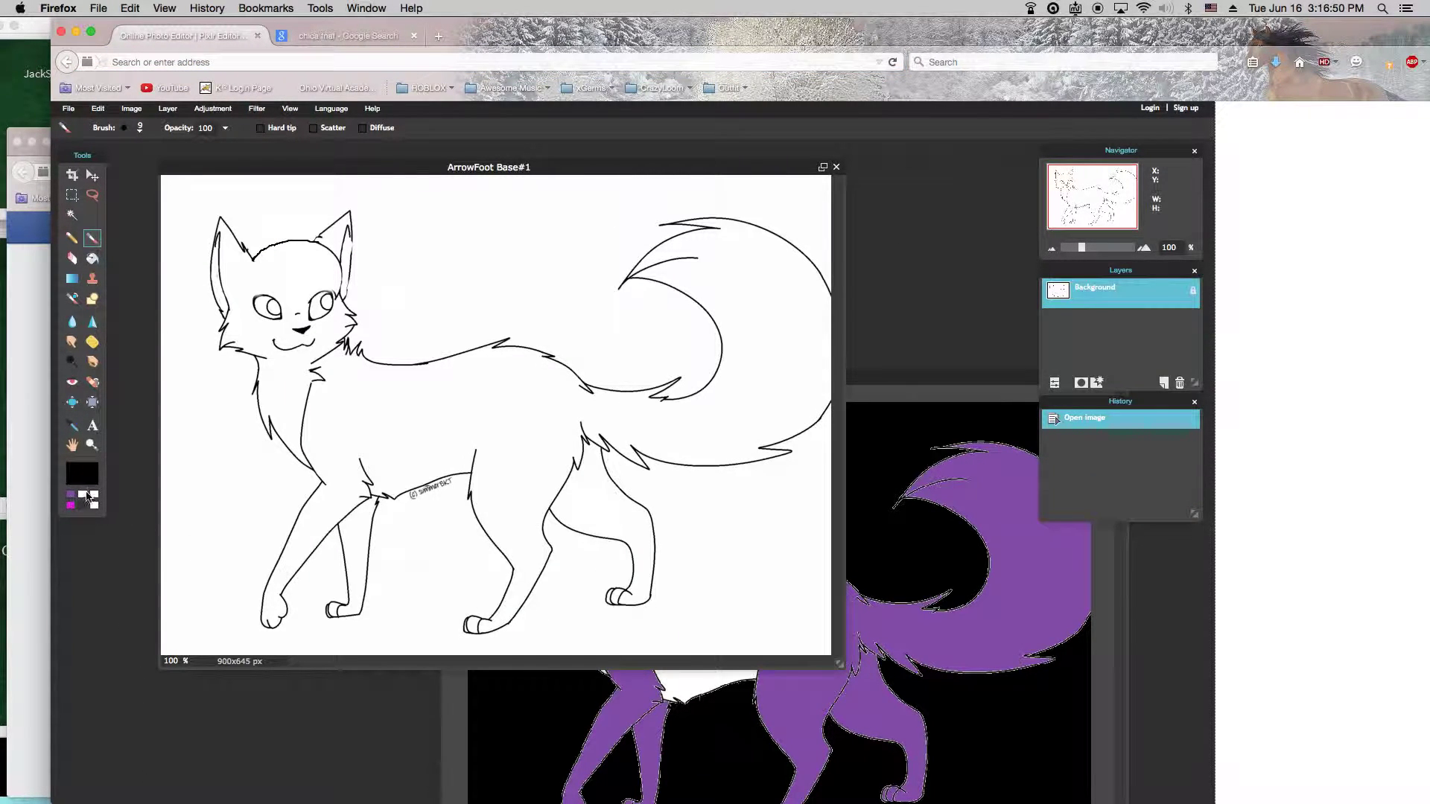
pyautogui.click(74, 497)
pyautogui.click(94, 470)
pyautogui.click(597, 337)
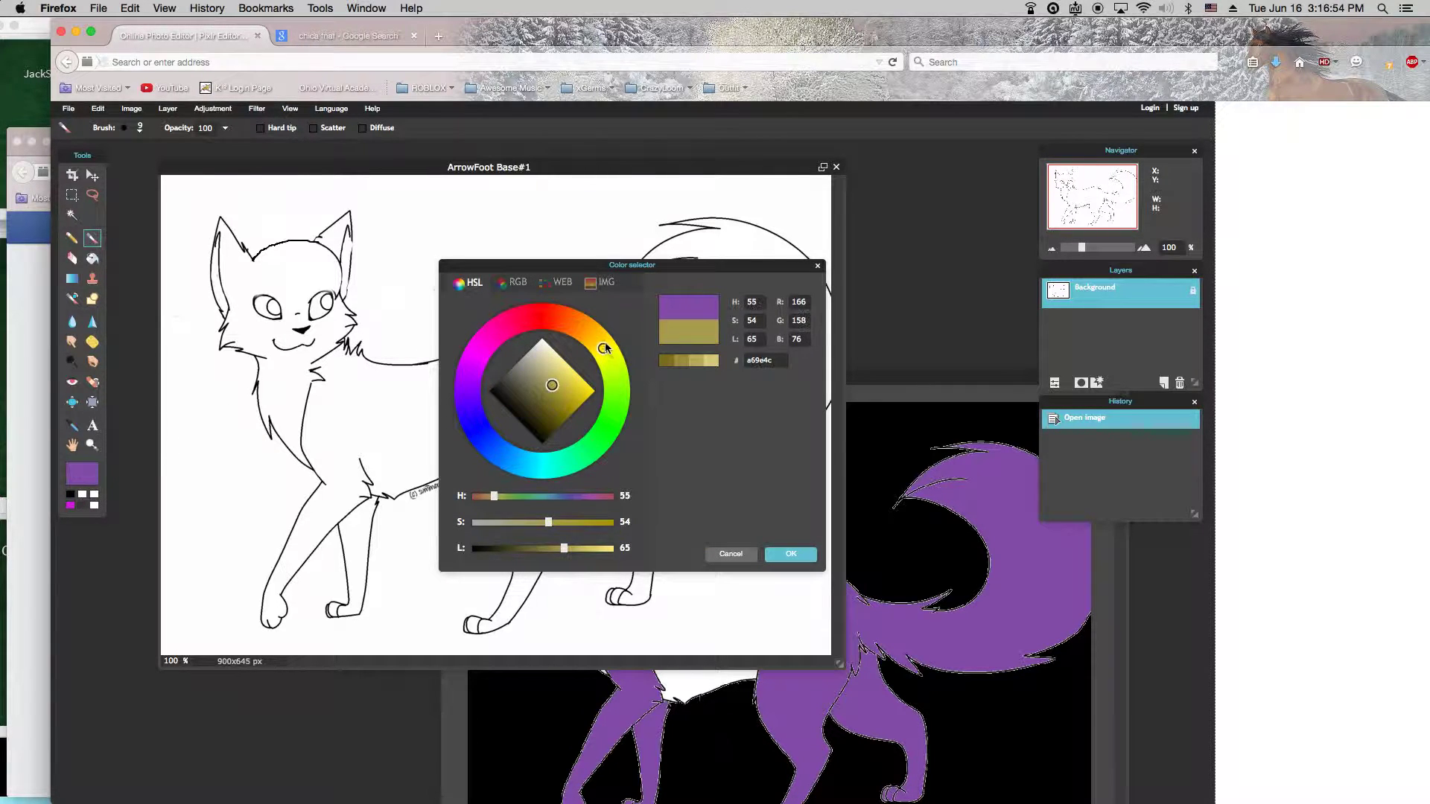
pyautogui.click(363, 36)
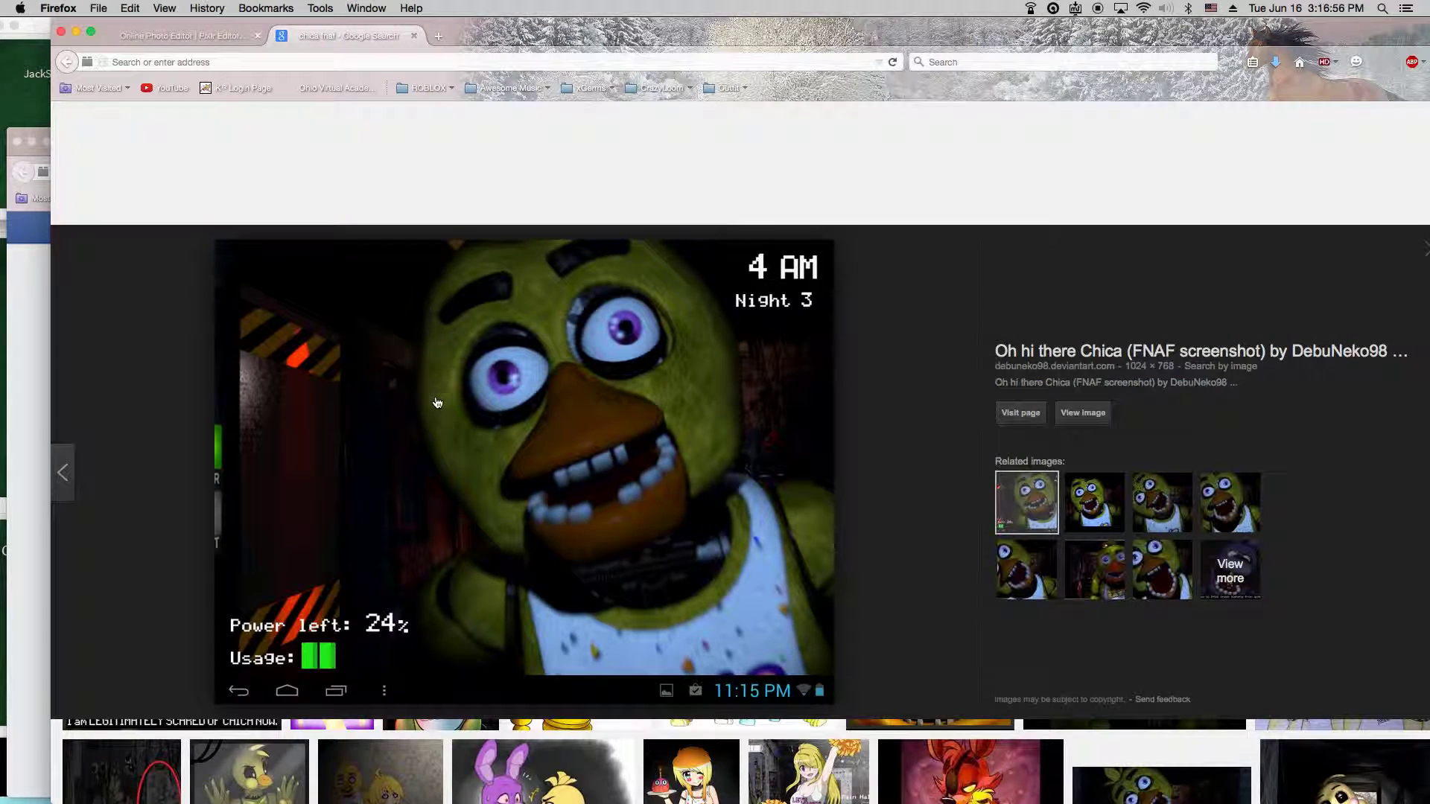
pyautogui.click(172, 35)
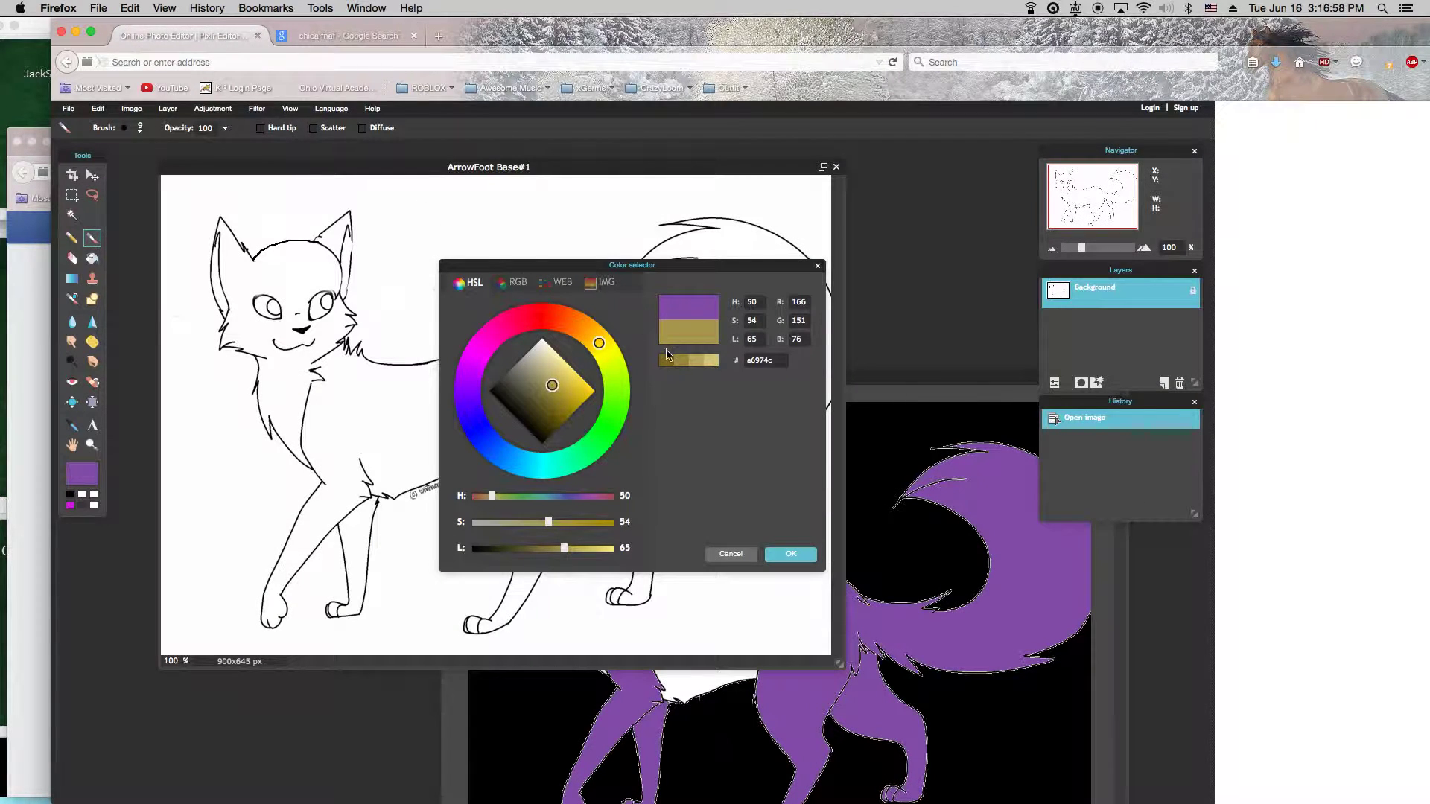
pyautogui.moveTo(551, 387); pyautogui.dragTo(567, 387)
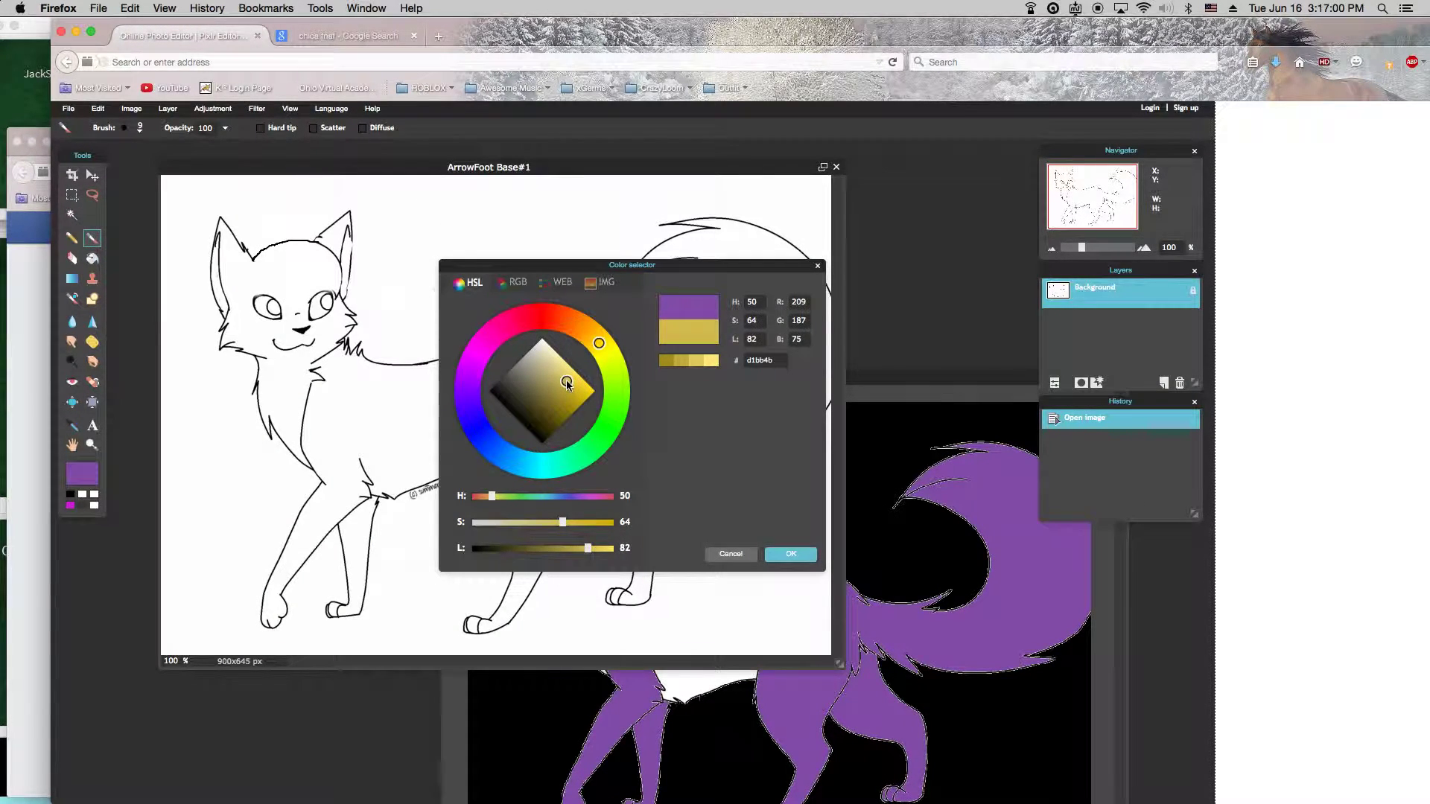
pyautogui.click(789, 557)
# Darken the paint colour to the gold shade #9e8516.
pyautogui.click(82, 477)
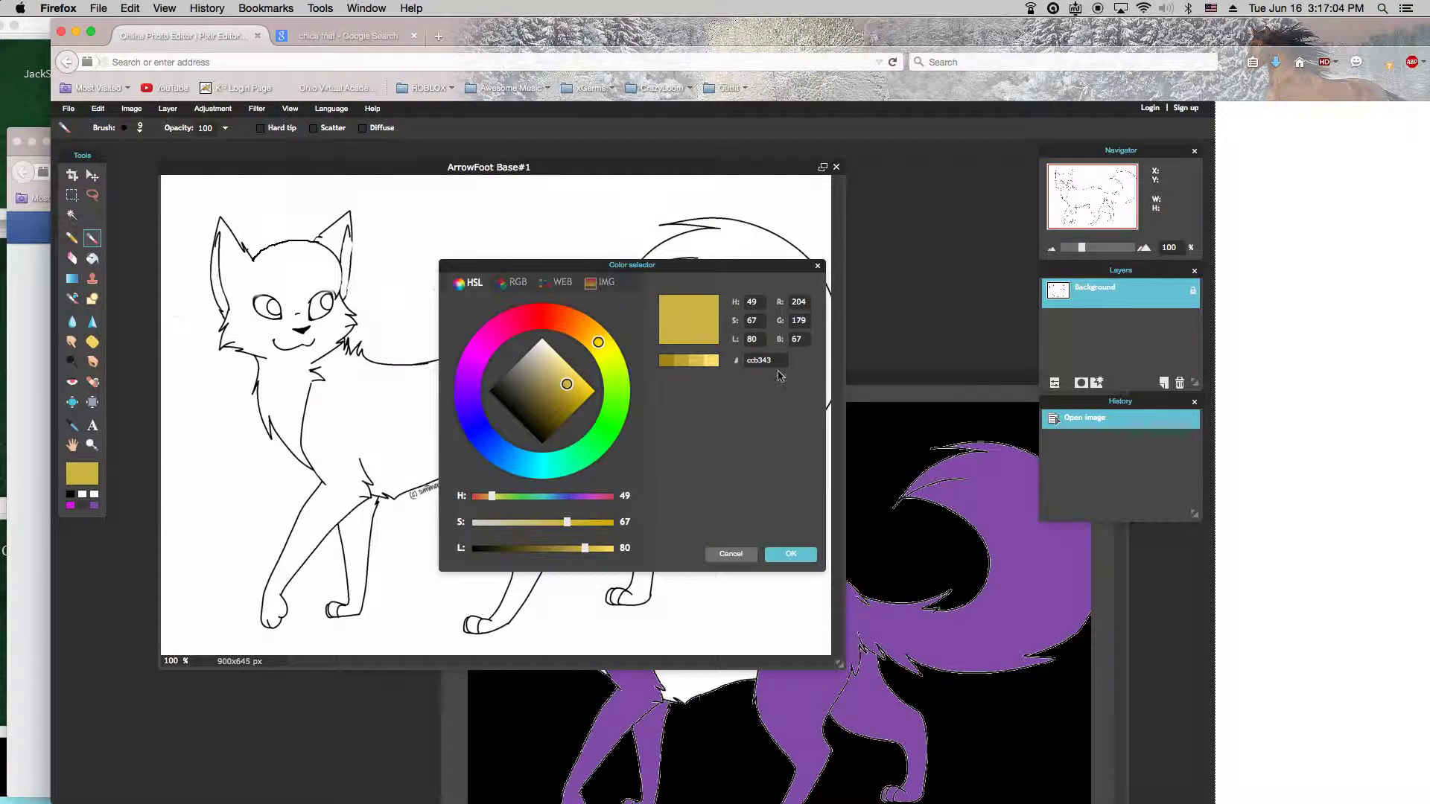
pyautogui.click(669, 365)
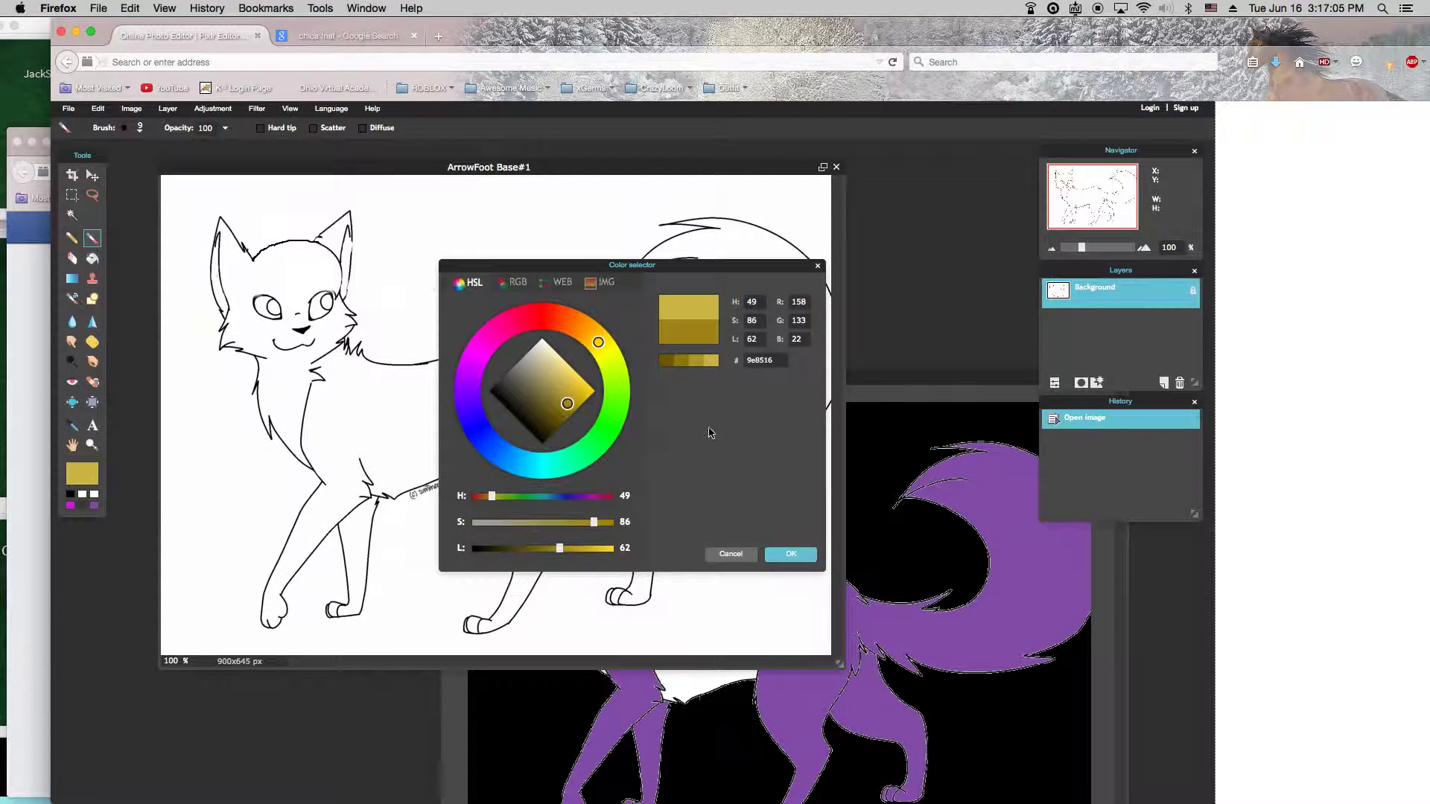
pyautogui.click(791, 556)
# Fill the cat's body, head, tail, remaining legs, paws and unfilled ear with the dark gold using the Paint bucket tool.
pyautogui.click(92, 258)
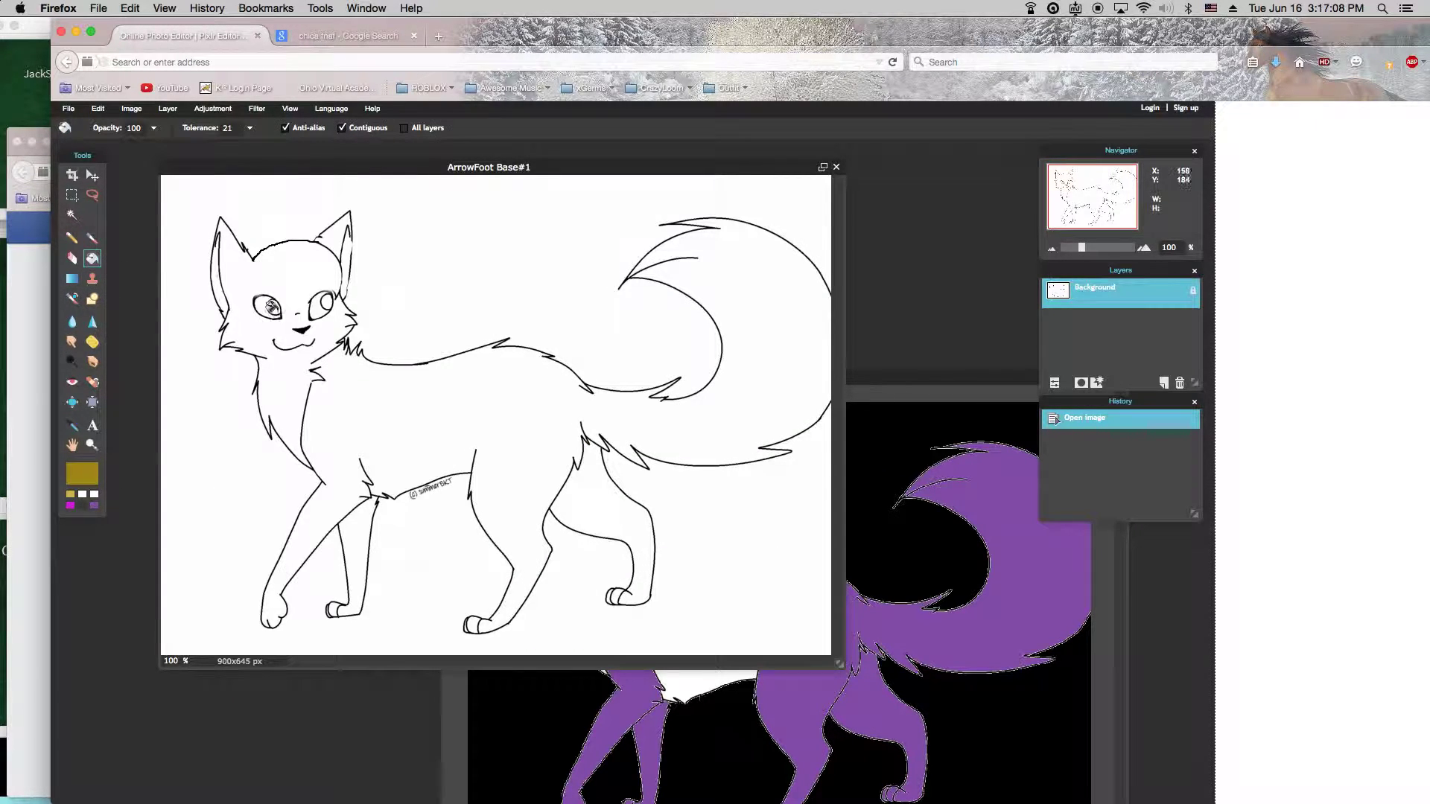
pyautogui.click(382, 390)
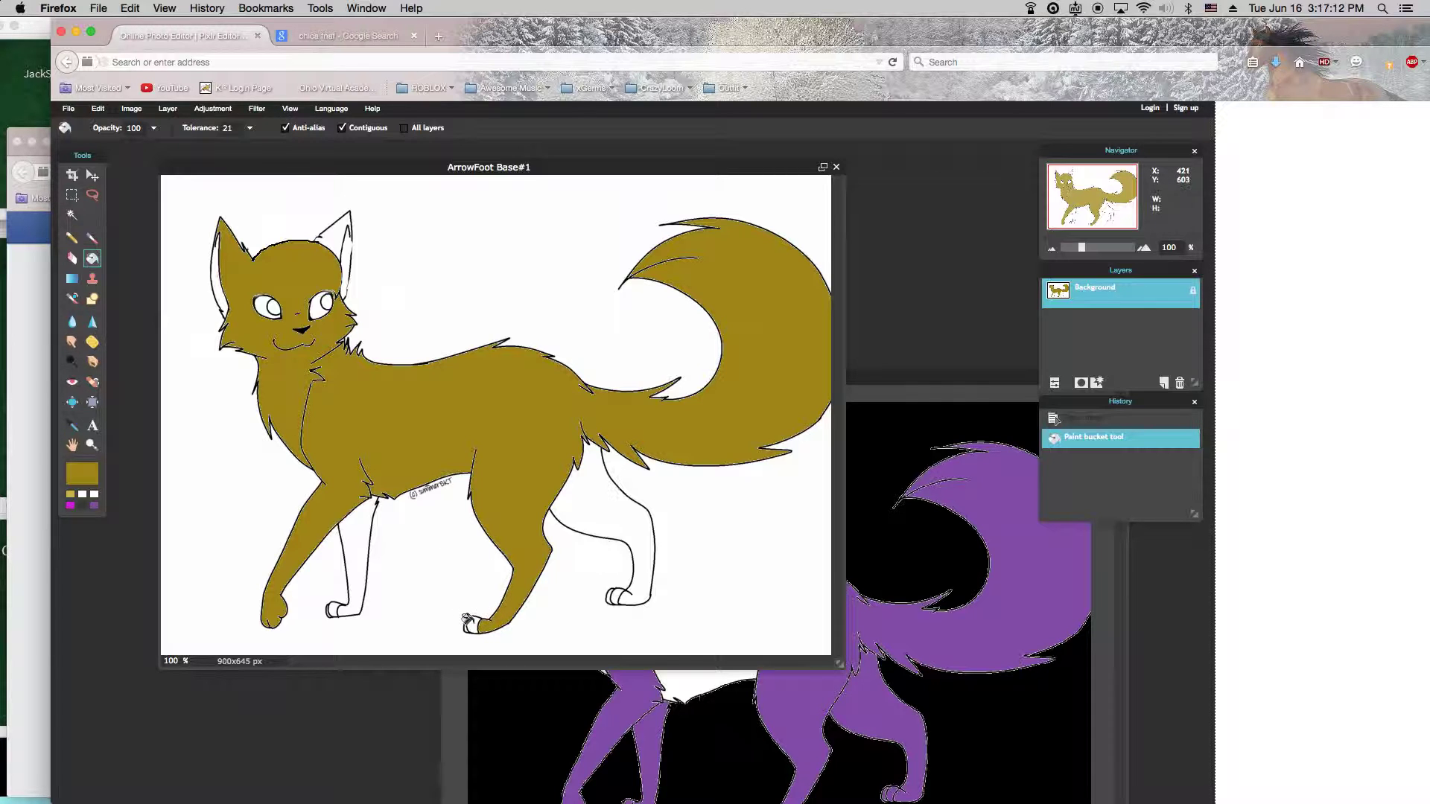
pyautogui.click(467, 621)
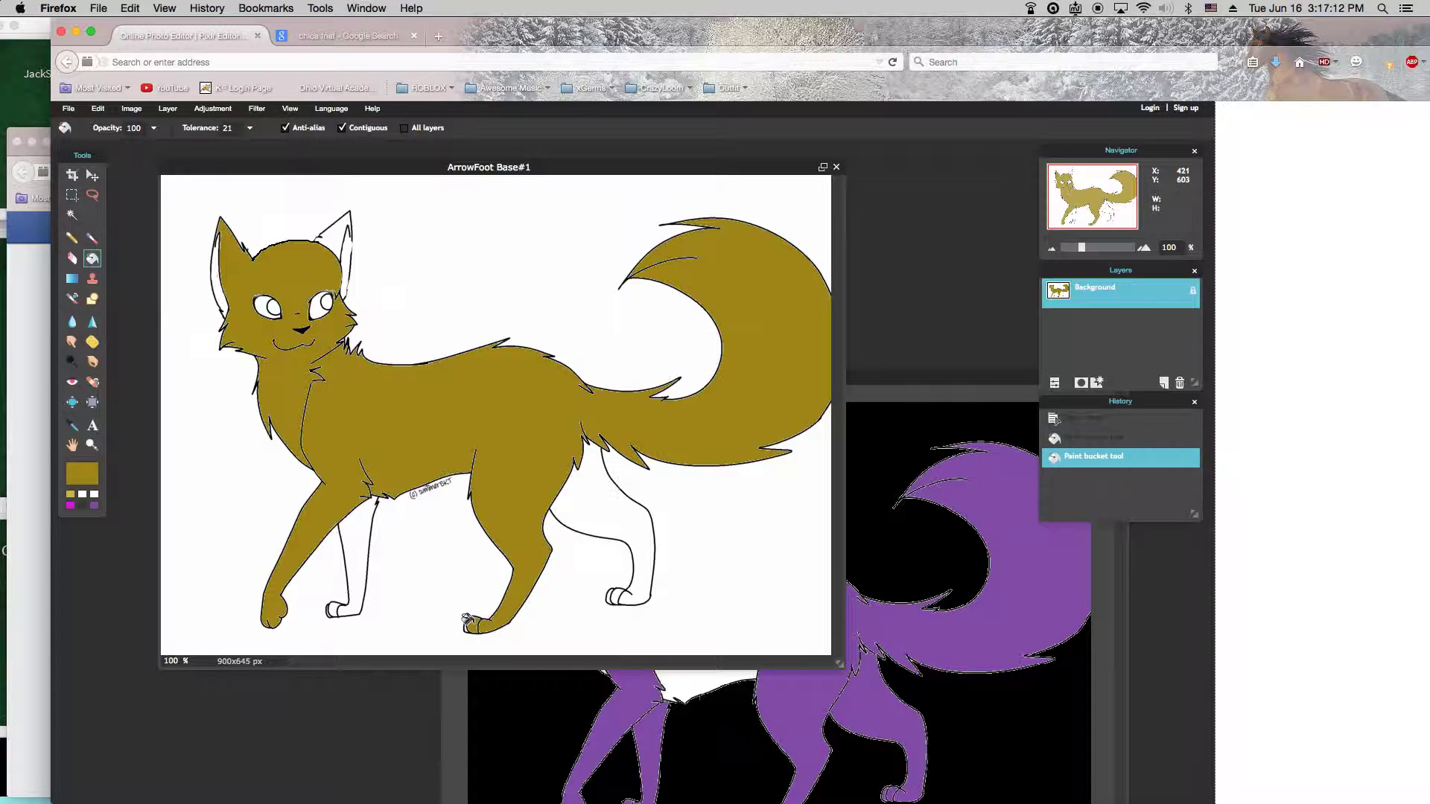
pyautogui.click(583, 514)
pyautogui.click(607, 593)
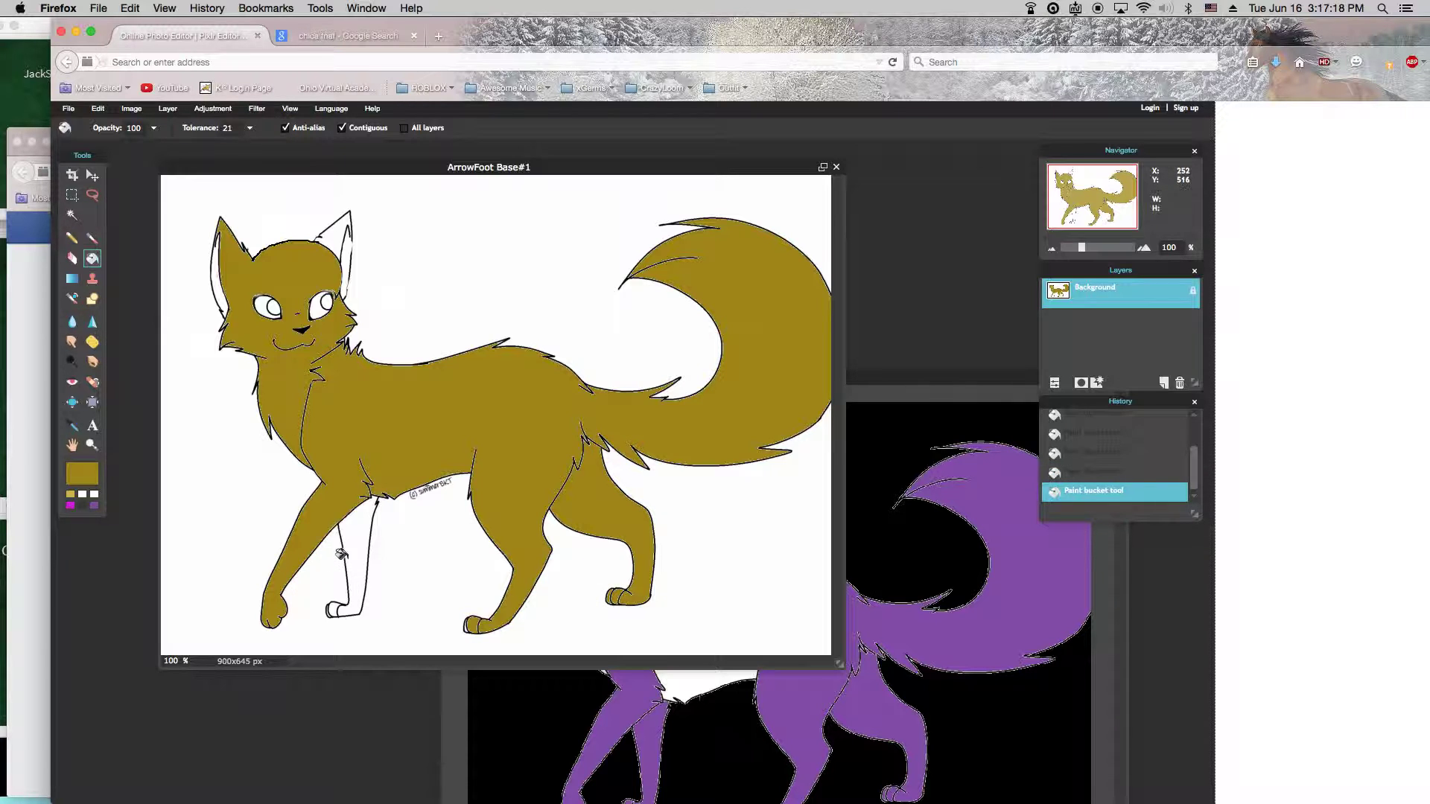
pyautogui.click(341, 559)
pyautogui.click(326, 607)
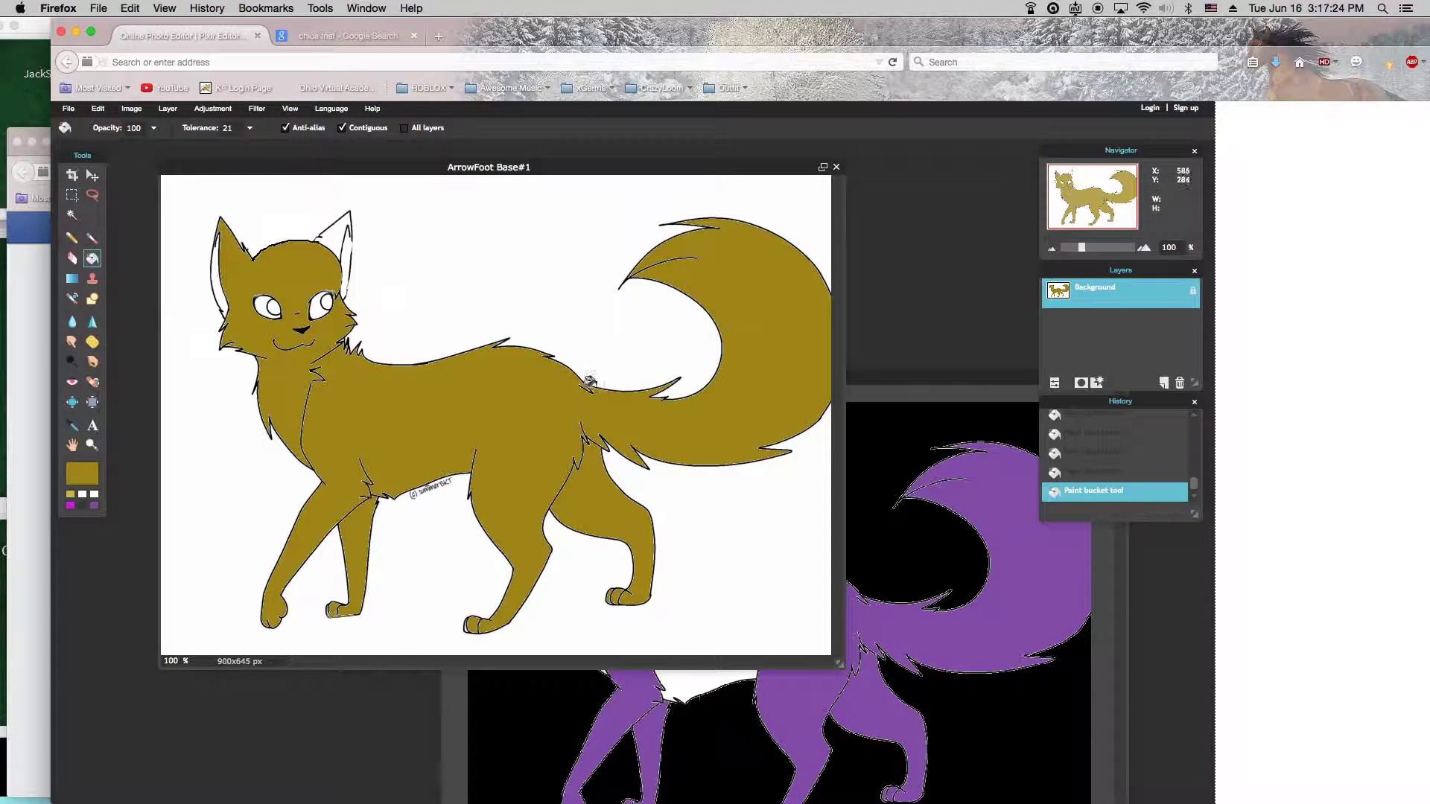
pyautogui.click(321, 240)
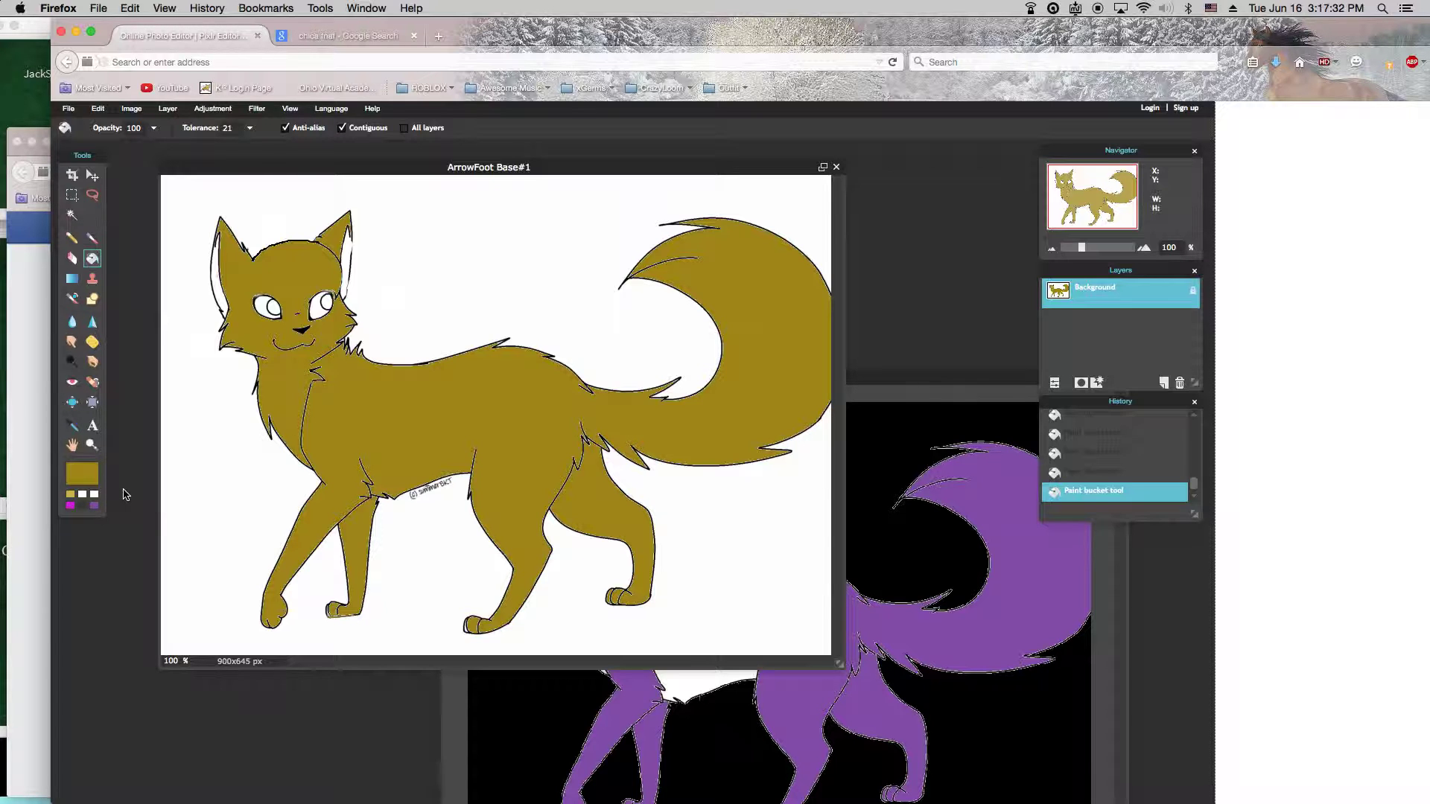
# Check the Chica reference picture and set the paint colour to black (#000000).
pyautogui.click(310, 41)
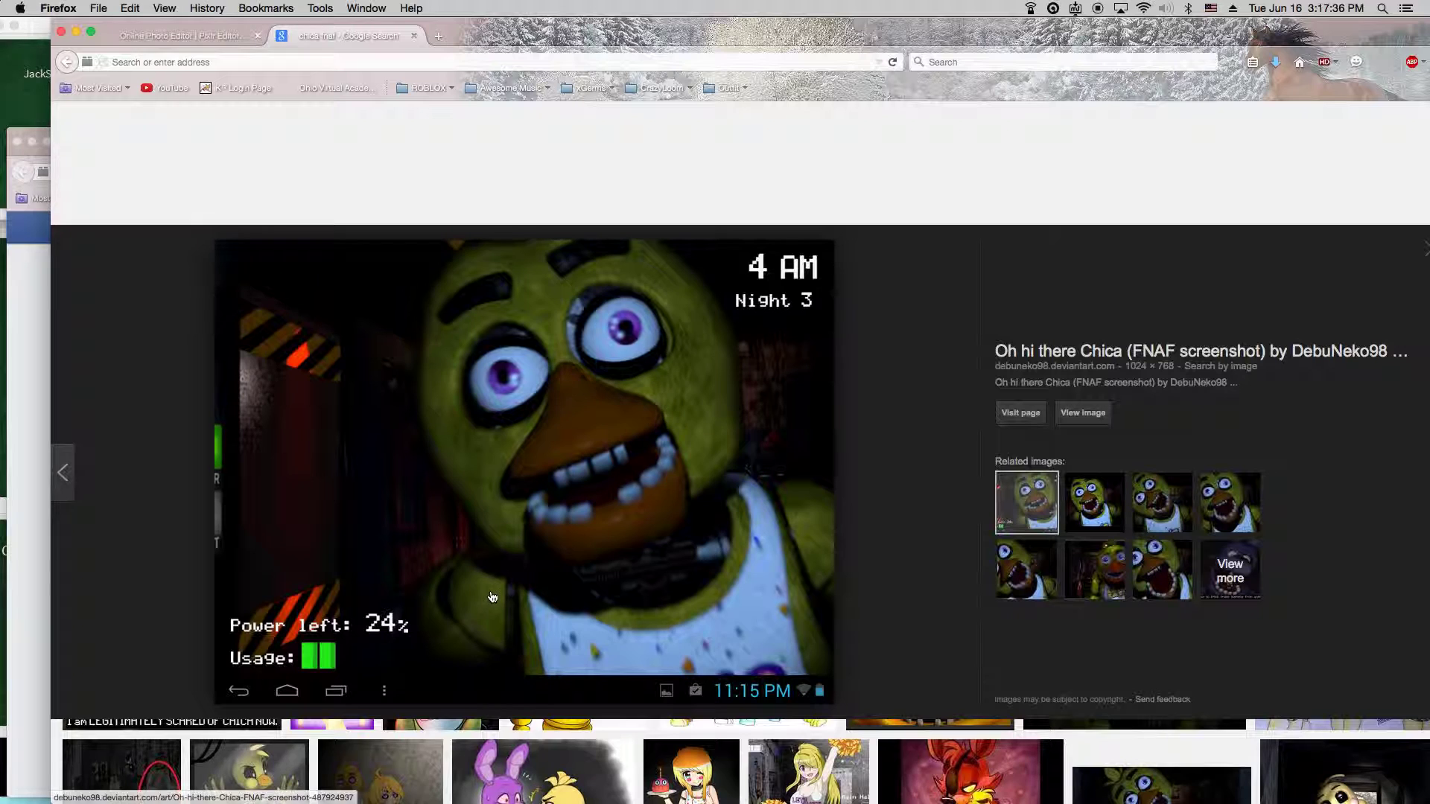
pyautogui.click(183, 36)
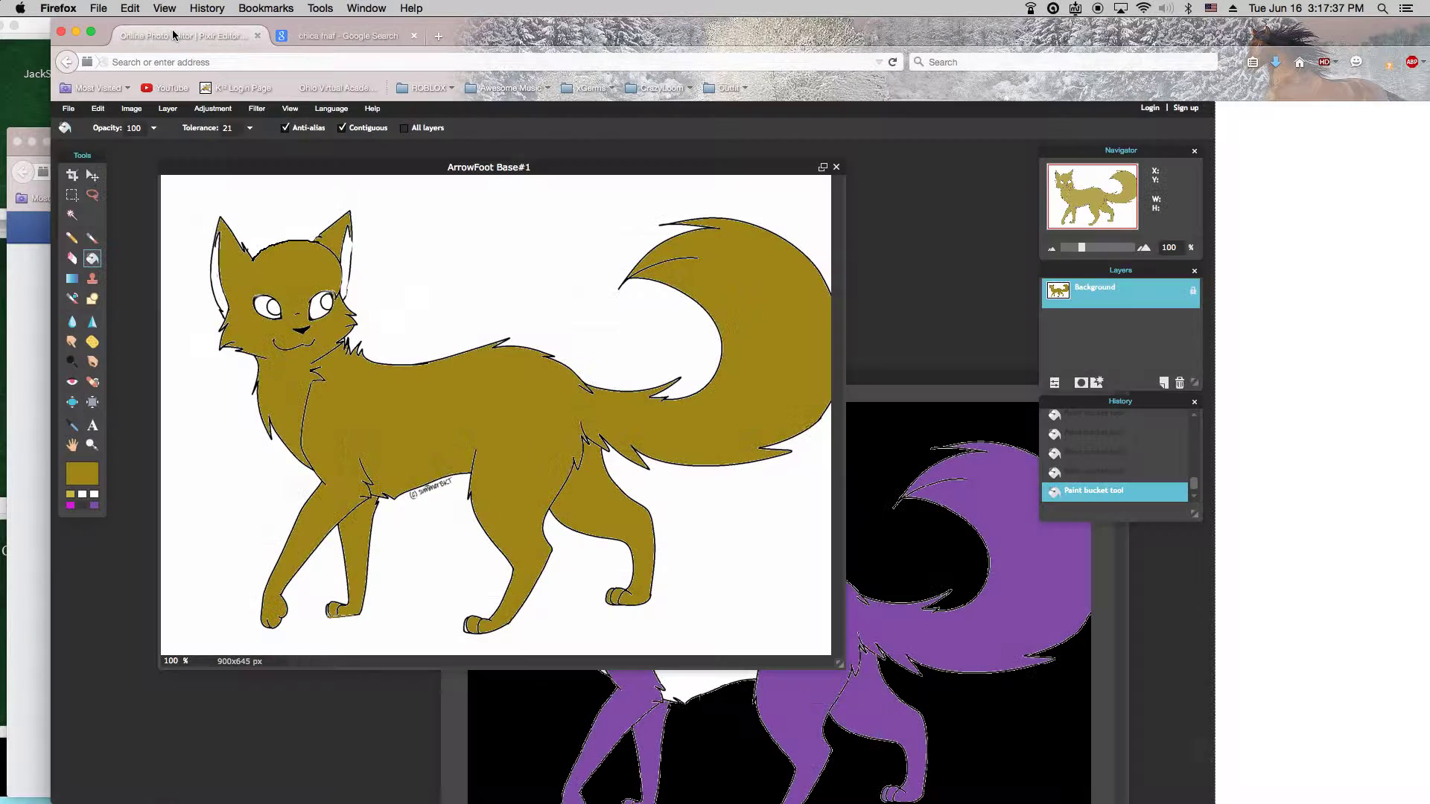
pyautogui.click(96, 511)
pyautogui.click(91, 469)
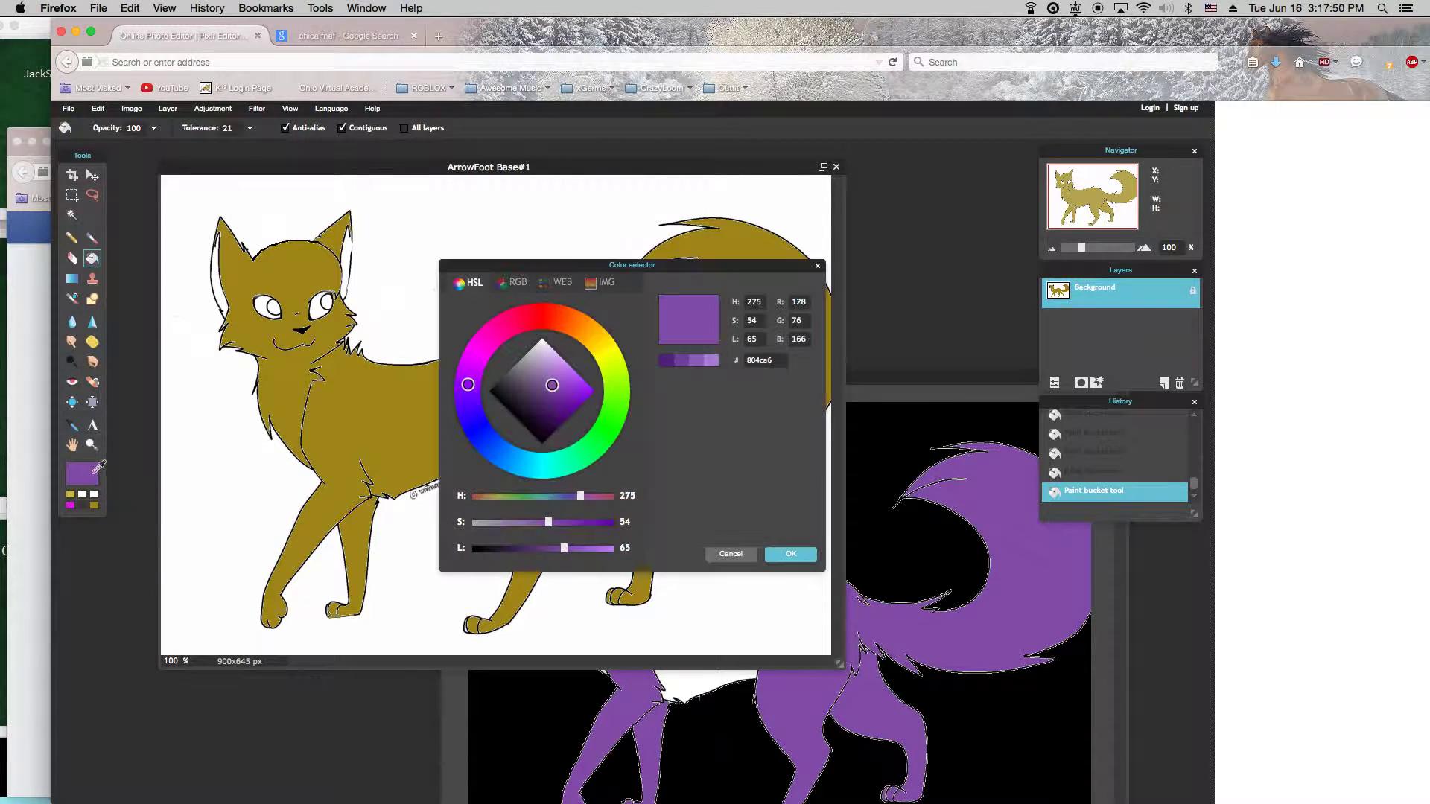
pyautogui.moveTo(543, 375)
pyautogui.mouseDown()
pyautogui.moveTo(542, 339)
pyautogui.moveTo(489, 391)
pyautogui.mouseUp()
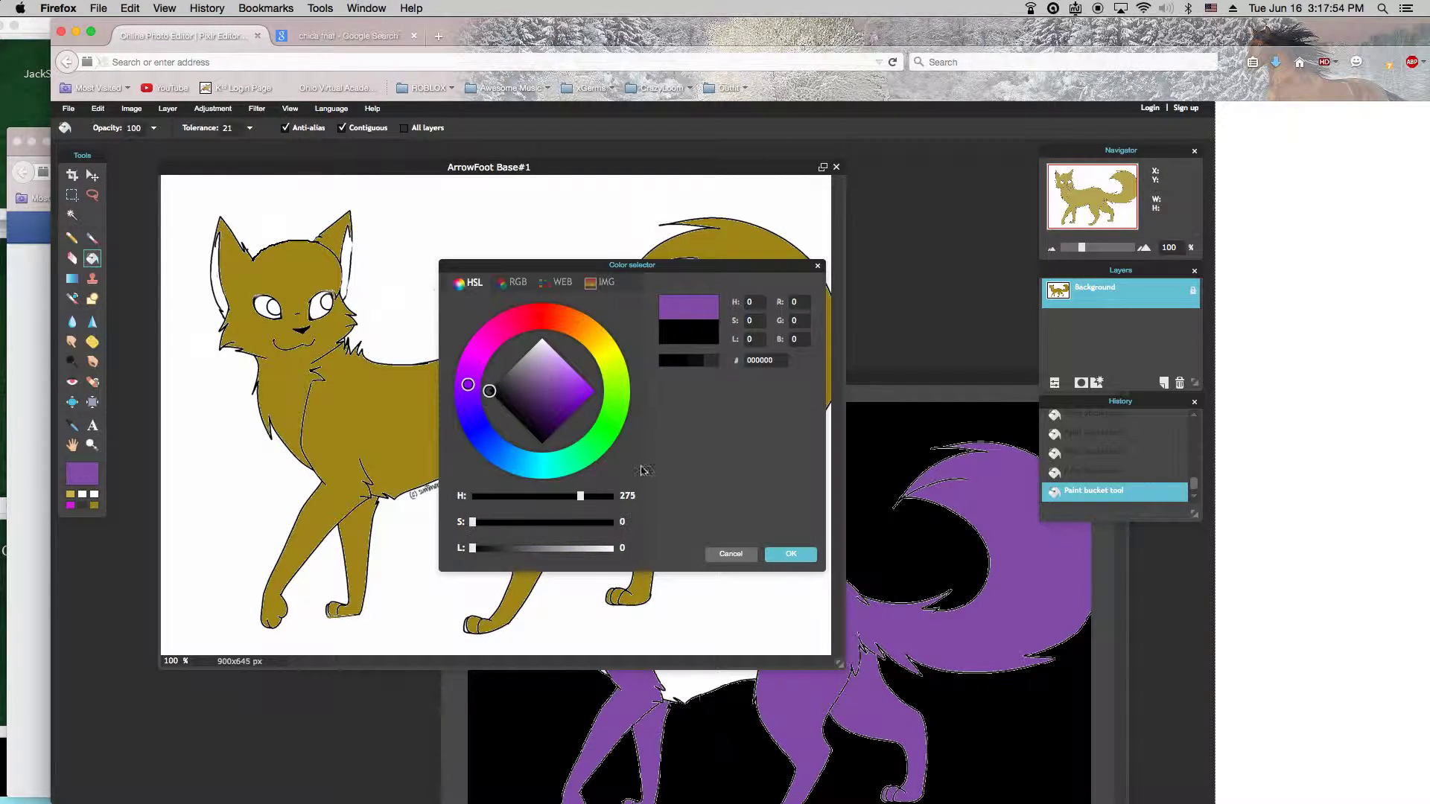
pyautogui.click(772, 559)
# Try to draw black connecting lines across the cat's neck and neck fur with the Pencil tool.
pyautogui.click(92, 238)
pyautogui.click(71, 238)
pyautogui.moveTo(1081, 248); pyautogui.dragTo(1102, 257)
pyautogui.moveTo(560, 661); pyautogui.dragTo(402, 663)
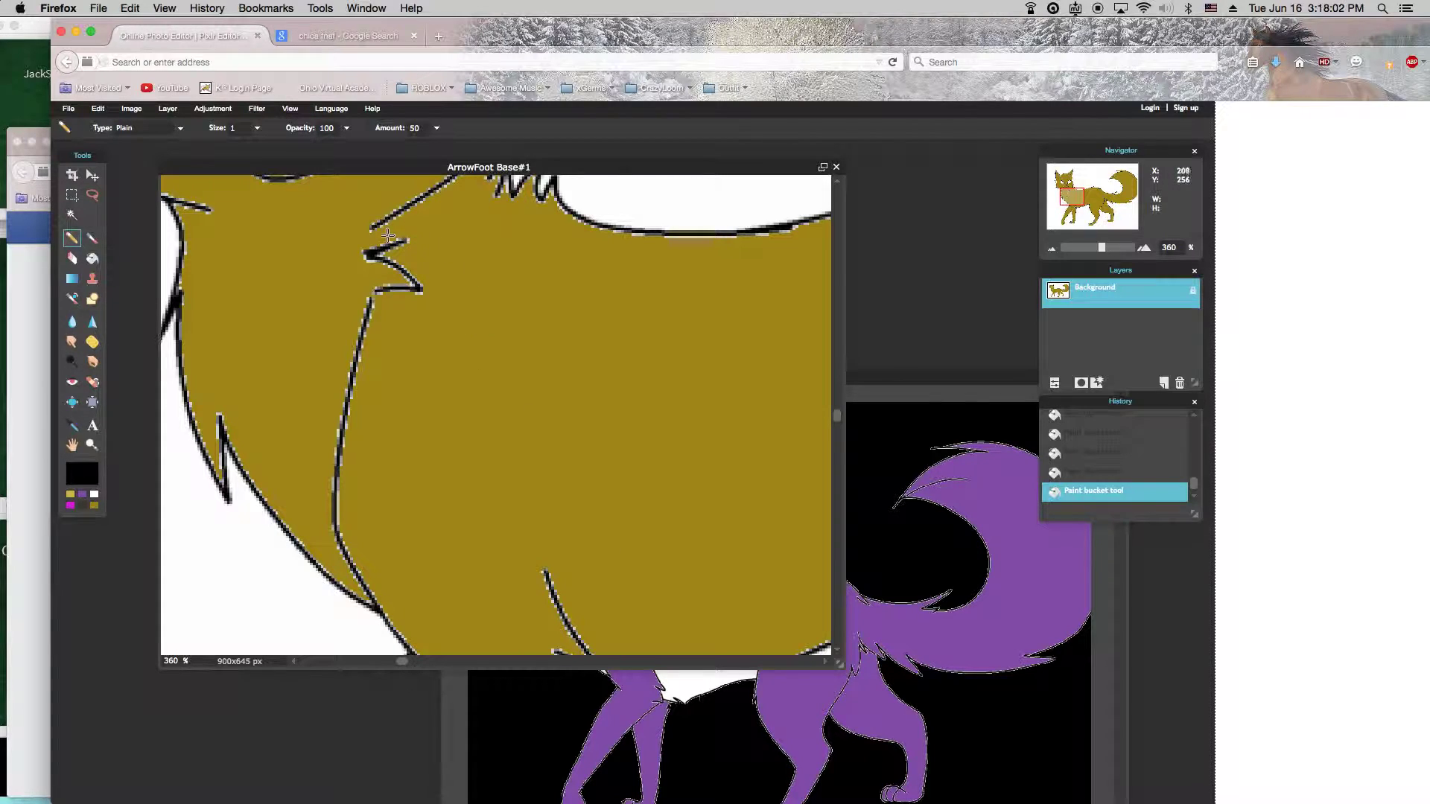
pyautogui.moveTo(371, 228)
pyautogui.mouseDown()
pyautogui.moveTo(413, 235)
pyautogui.moveTo(402, 239)
pyautogui.mouseUp()
pyautogui.moveTo(206, 209); pyautogui.dragTo(371, 223)
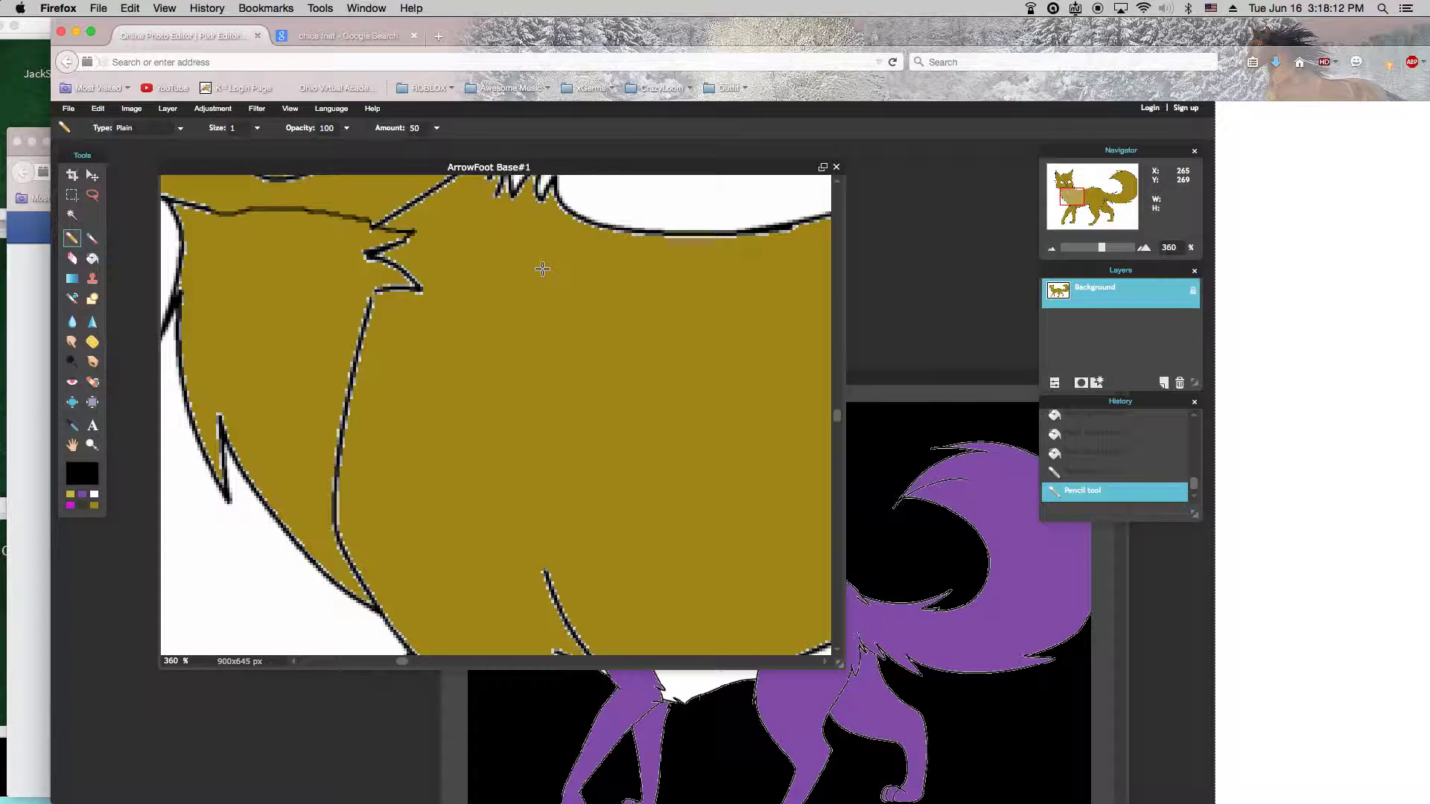
pyautogui.hotkey('ctrl', 'z')
pyautogui.hotkey('ctrl', 'z')
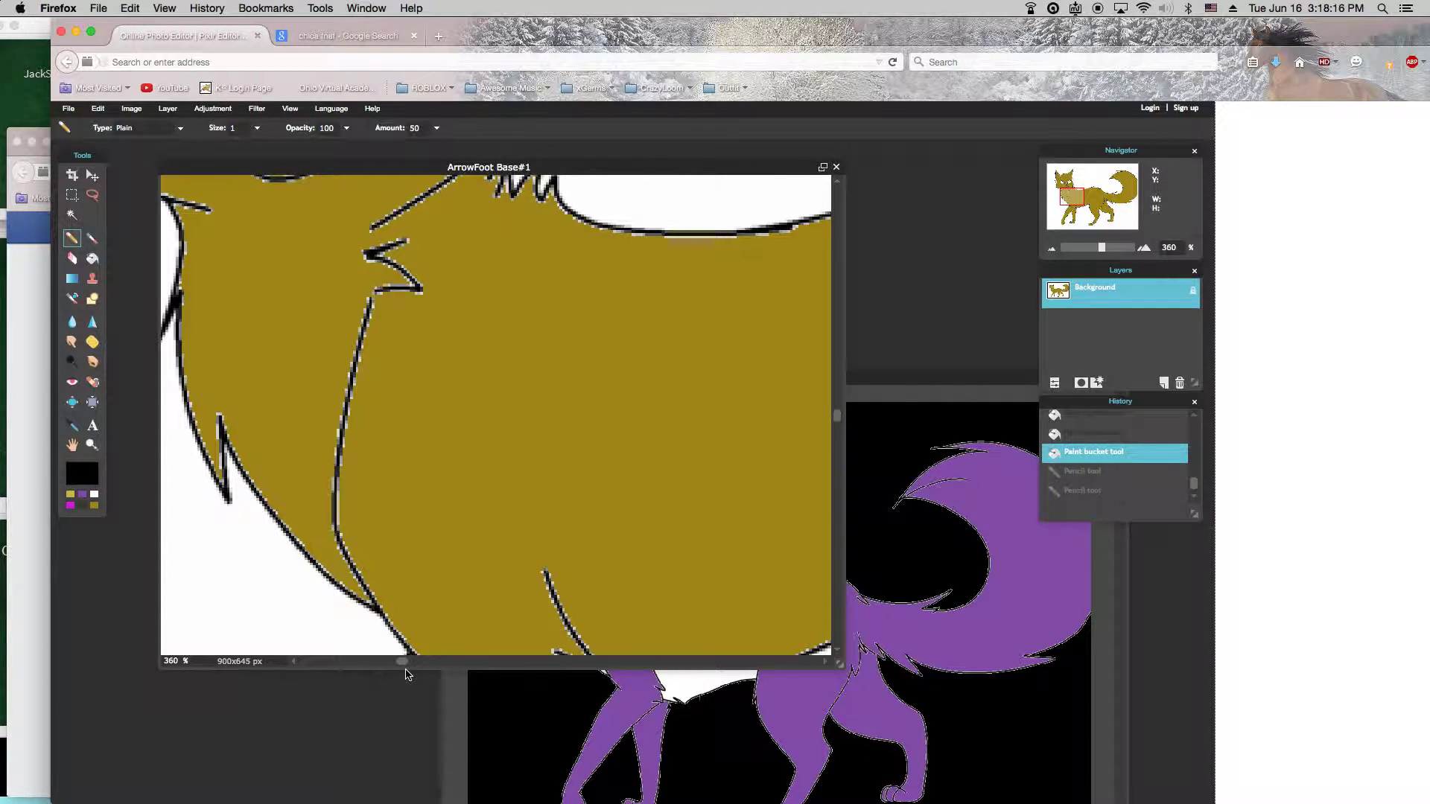
# Draw a black bib outline around the cat's neck and chest with the size 1 Pencil tool.
pyautogui.moveTo(405, 663); pyautogui.dragTo(367, 664)
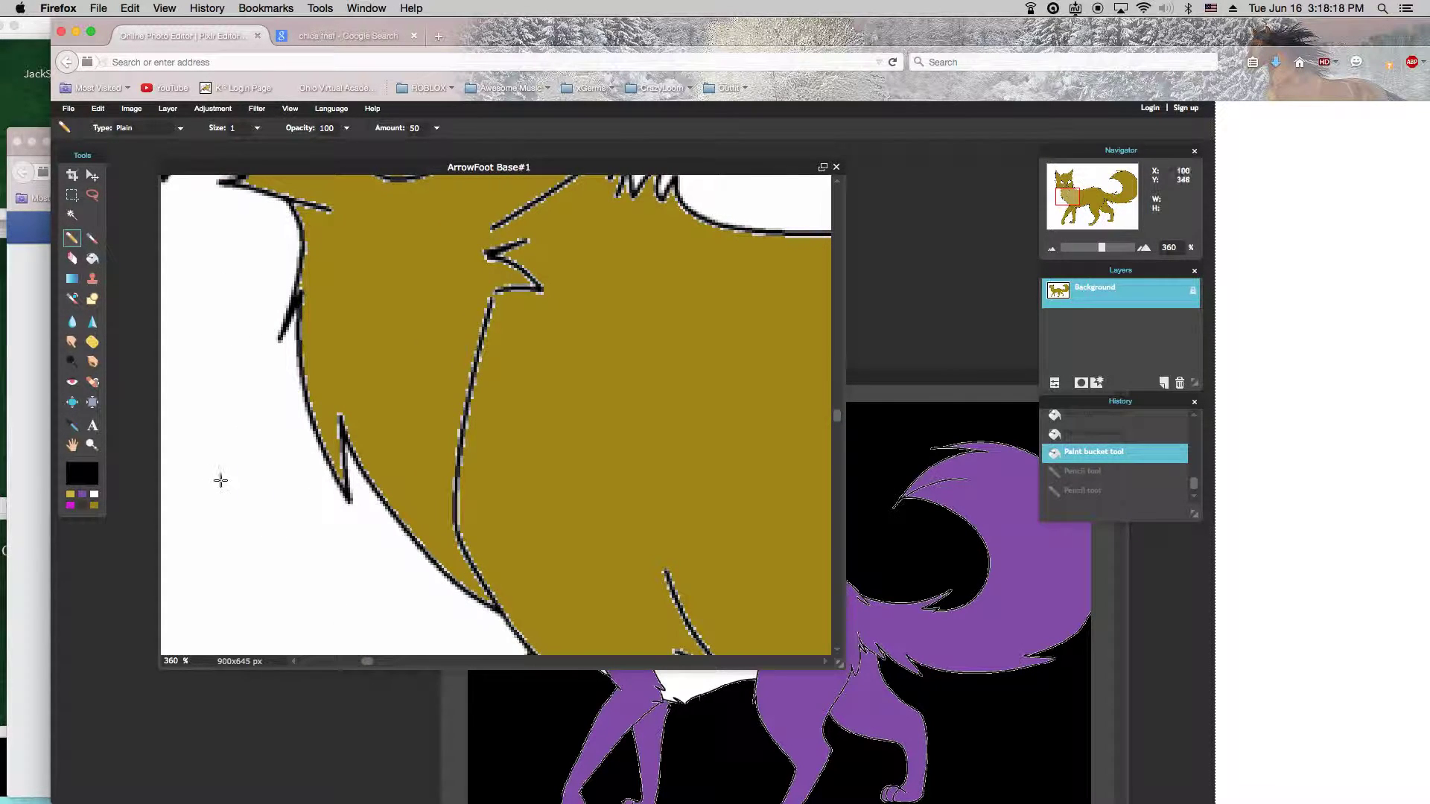
pyautogui.click(95, 495)
pyautogui.click(82, 505)
pyautogui.click(92, 241)
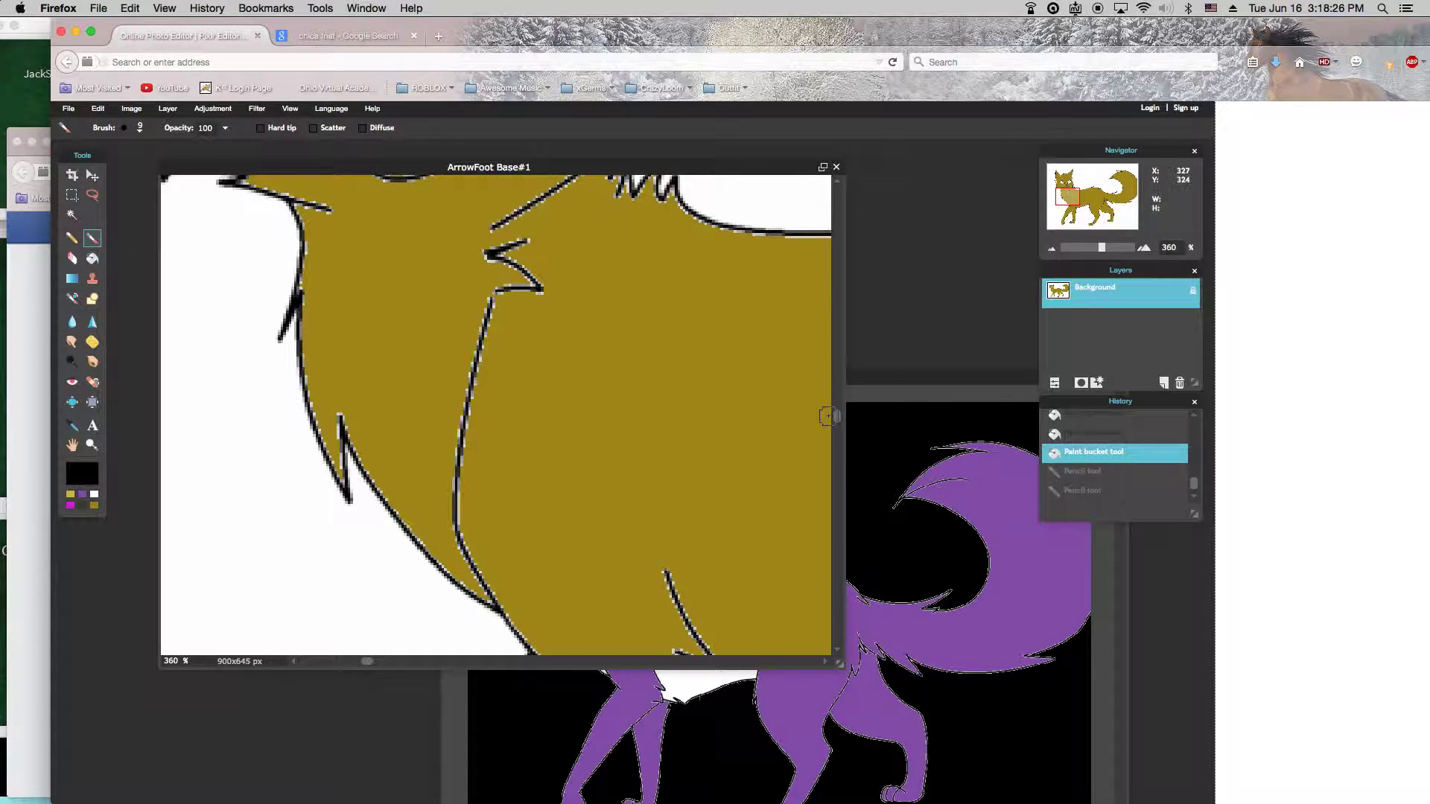
pyautogui.moveTo(838, 423); pyautogui.dragTo(838, 387)
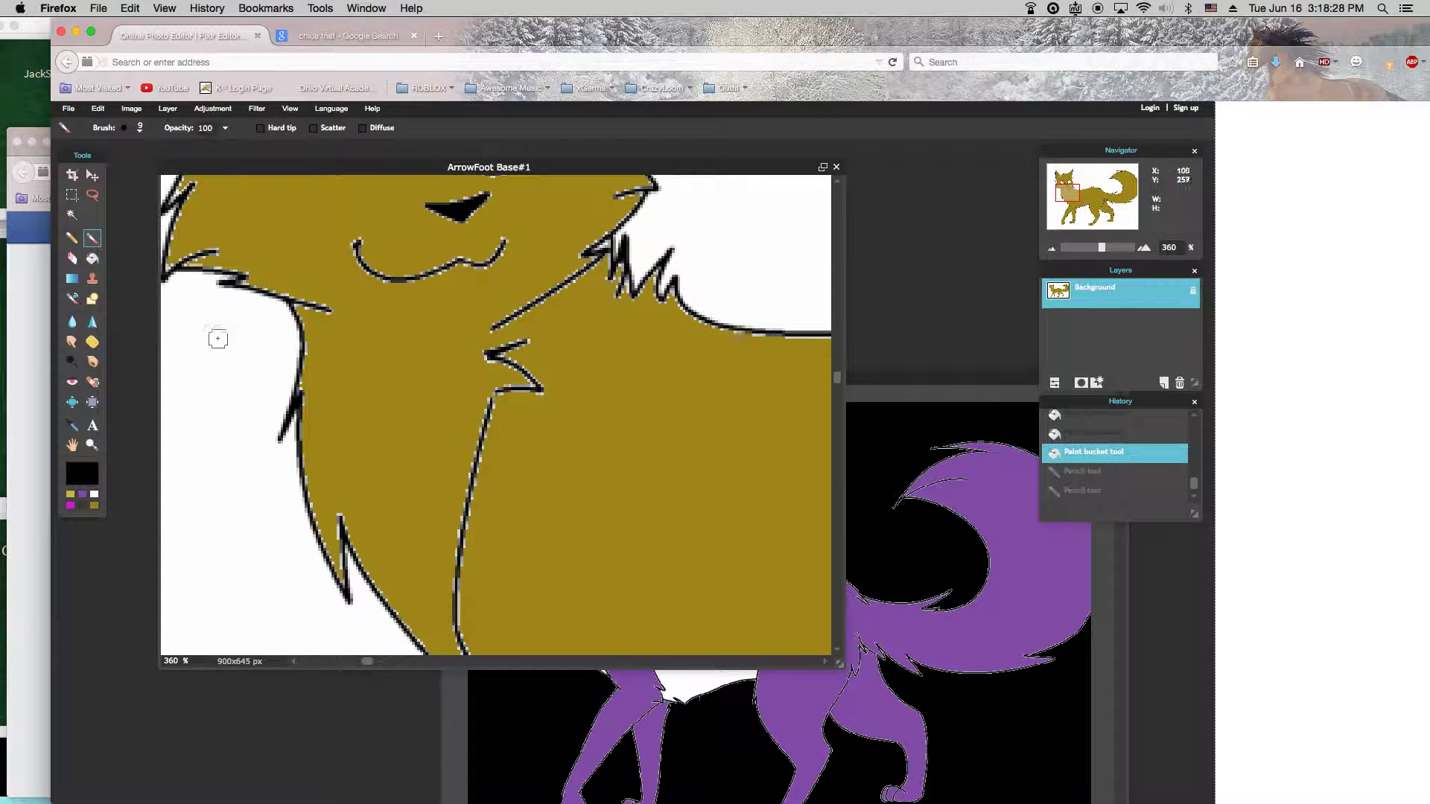
pyautogui.click(73, 243)
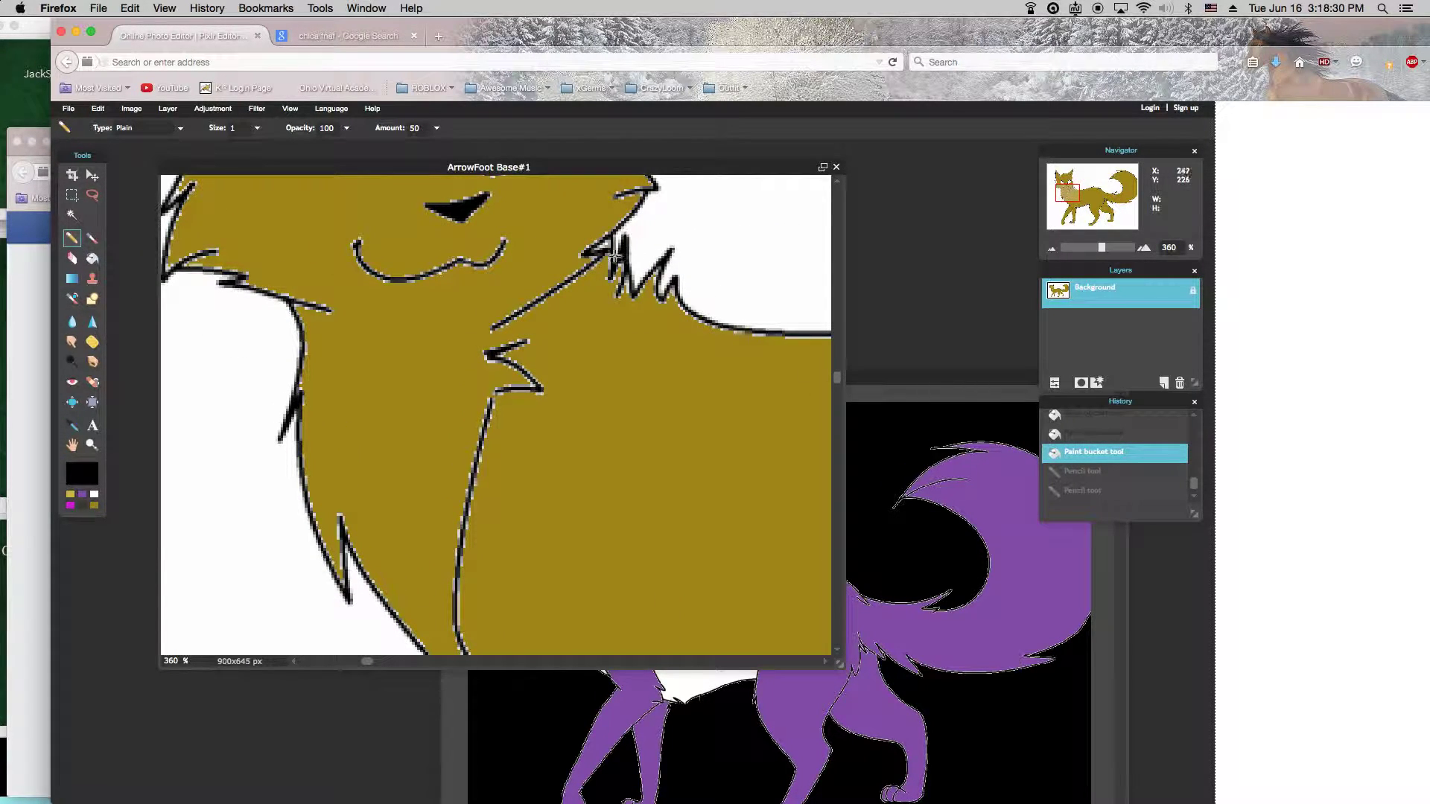
pyautogui.moveTo(589, 253)
pyautogui.mouseDown()
pyautogui.moveTo(629, 280)
pyautogui.moveTo(617, 312)
pyautogui.moveTo(533, 367)
pyautogui.moveTo(539, 475)
pyautogui.moveTo(523, 534)
pyautogui.moveTo(478, 592)
pyautogui.moveTo(388, 633)
pyautogui.moveTo(356, 619)
pyautogui.moveTo(302, 336)
pyautogui.mouseUp()
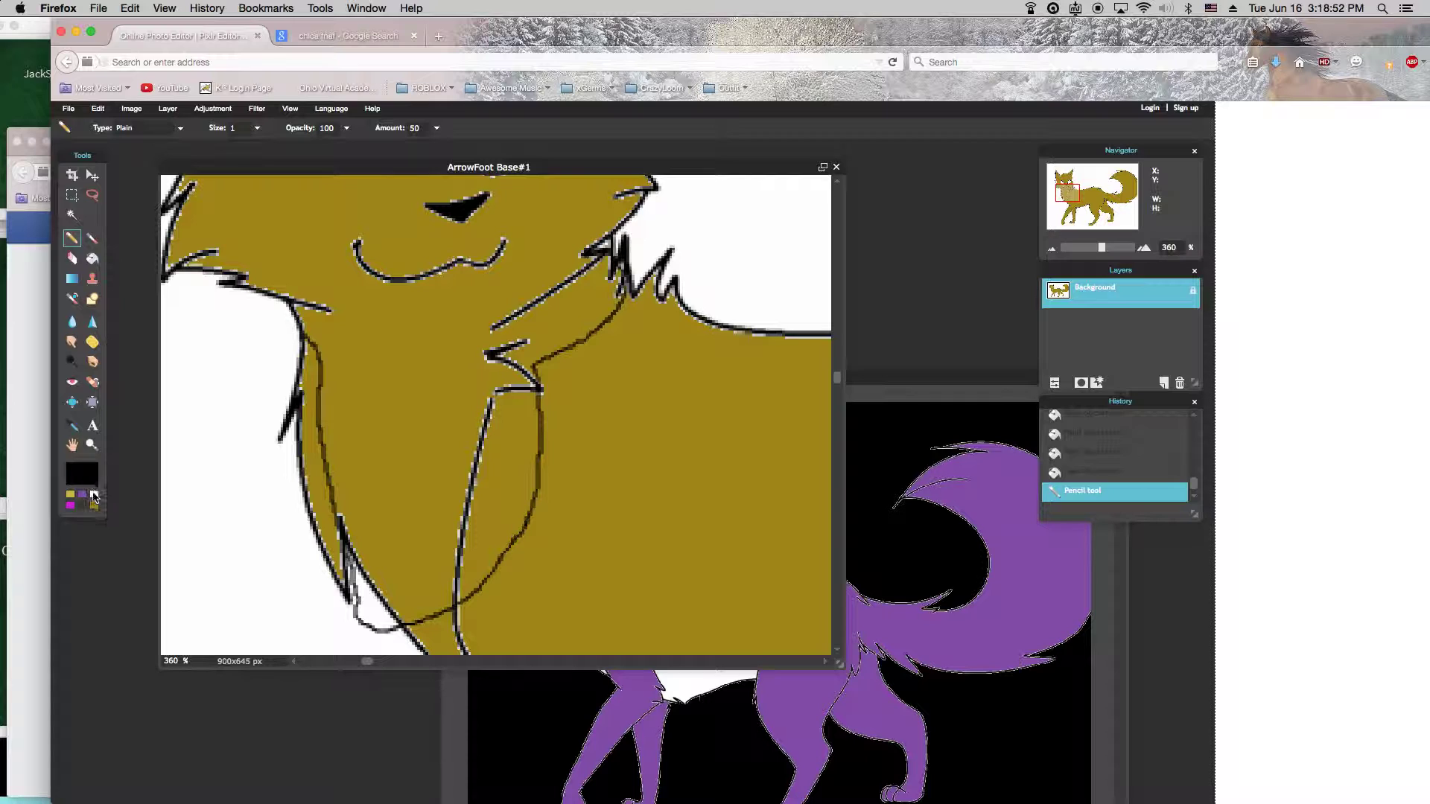
# Extend the black bib outline at the lower tip of the chest with the Pencil tool.
pyautogui.moveTo(350, 567); pyautogui.dragTo(399, 630)
# Try to fill the bib with white using the Paint bucket tool.
pyautogui.click(96, 495)
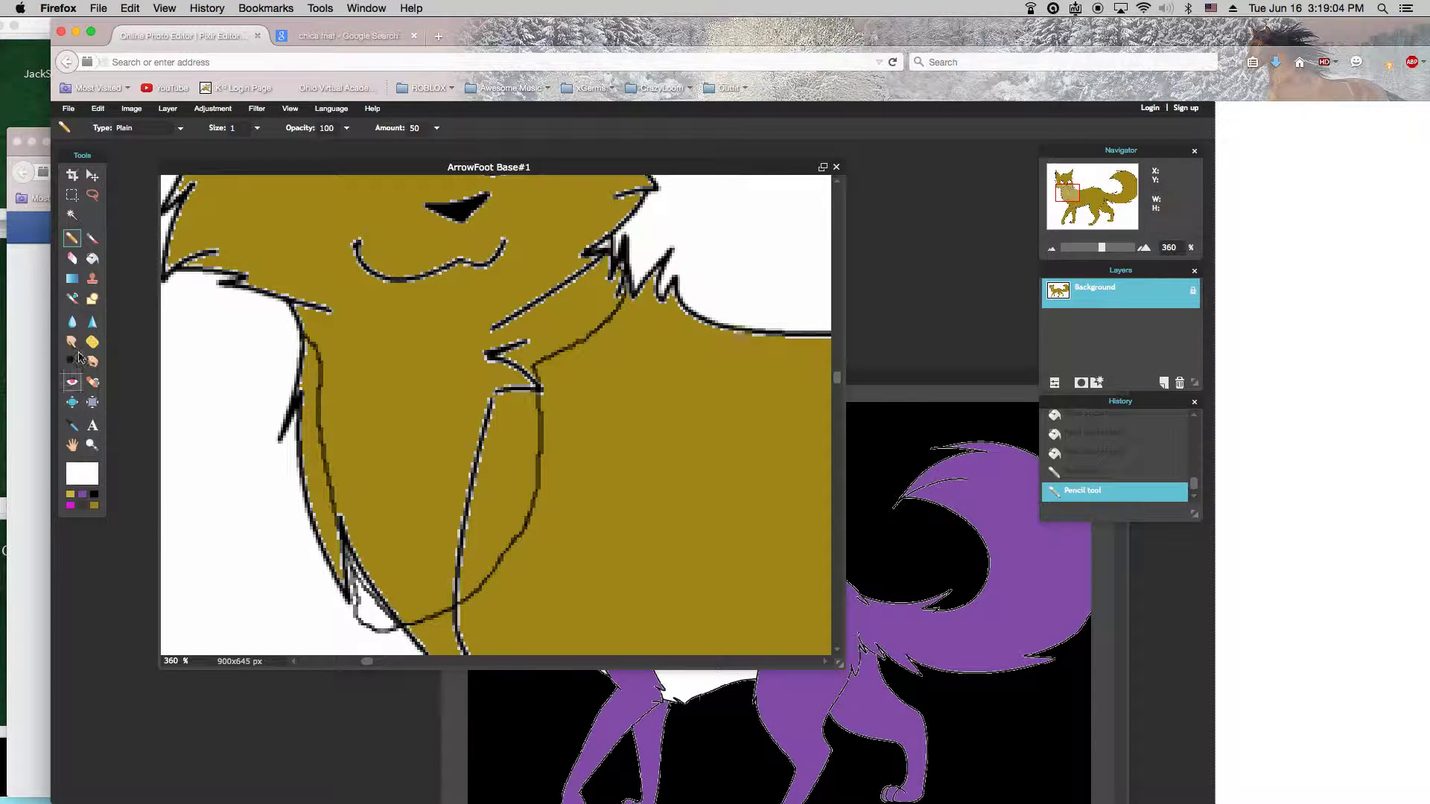
pyautogui.click(94, 257)
pyautogui.click(350, 402)
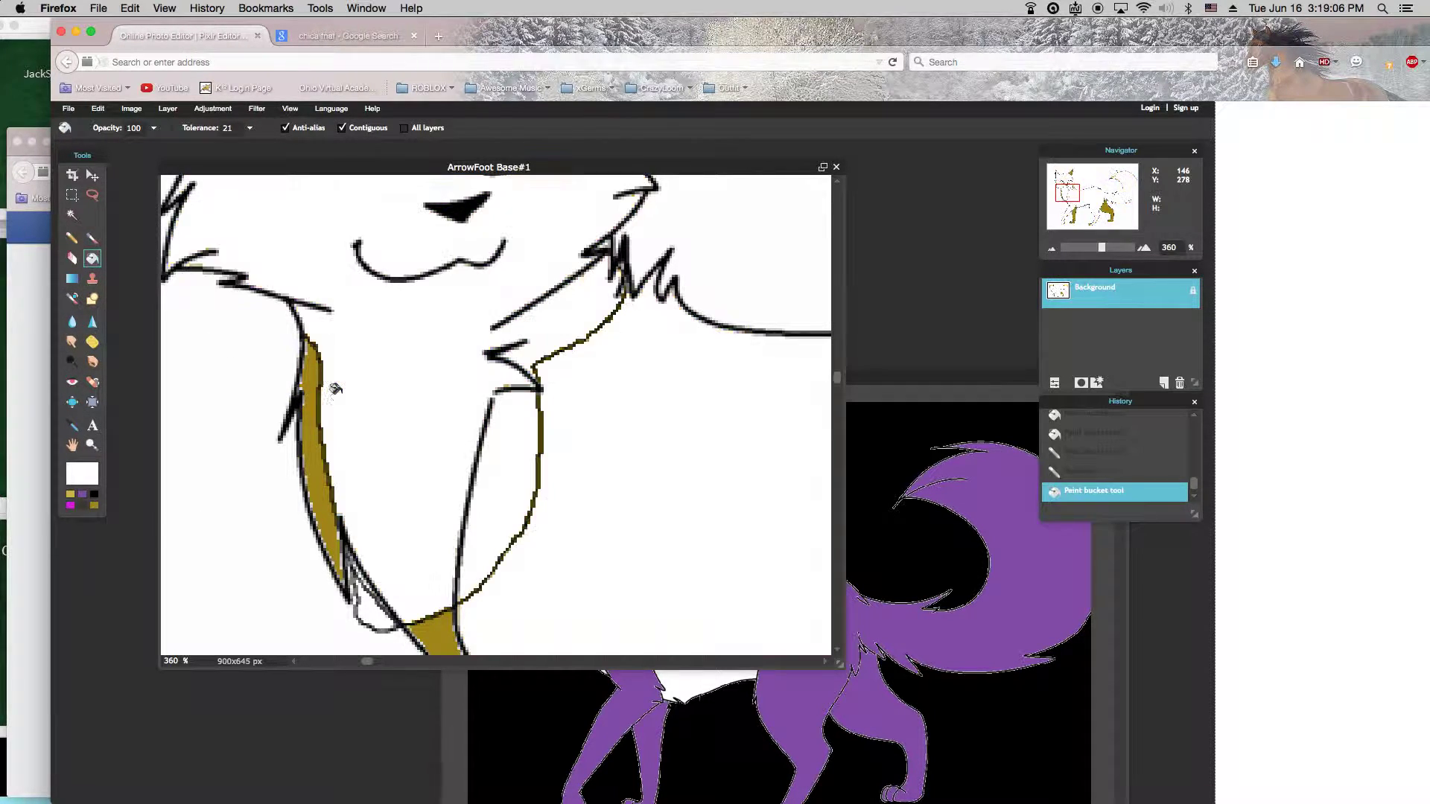
pyautogui.click(459, 423)
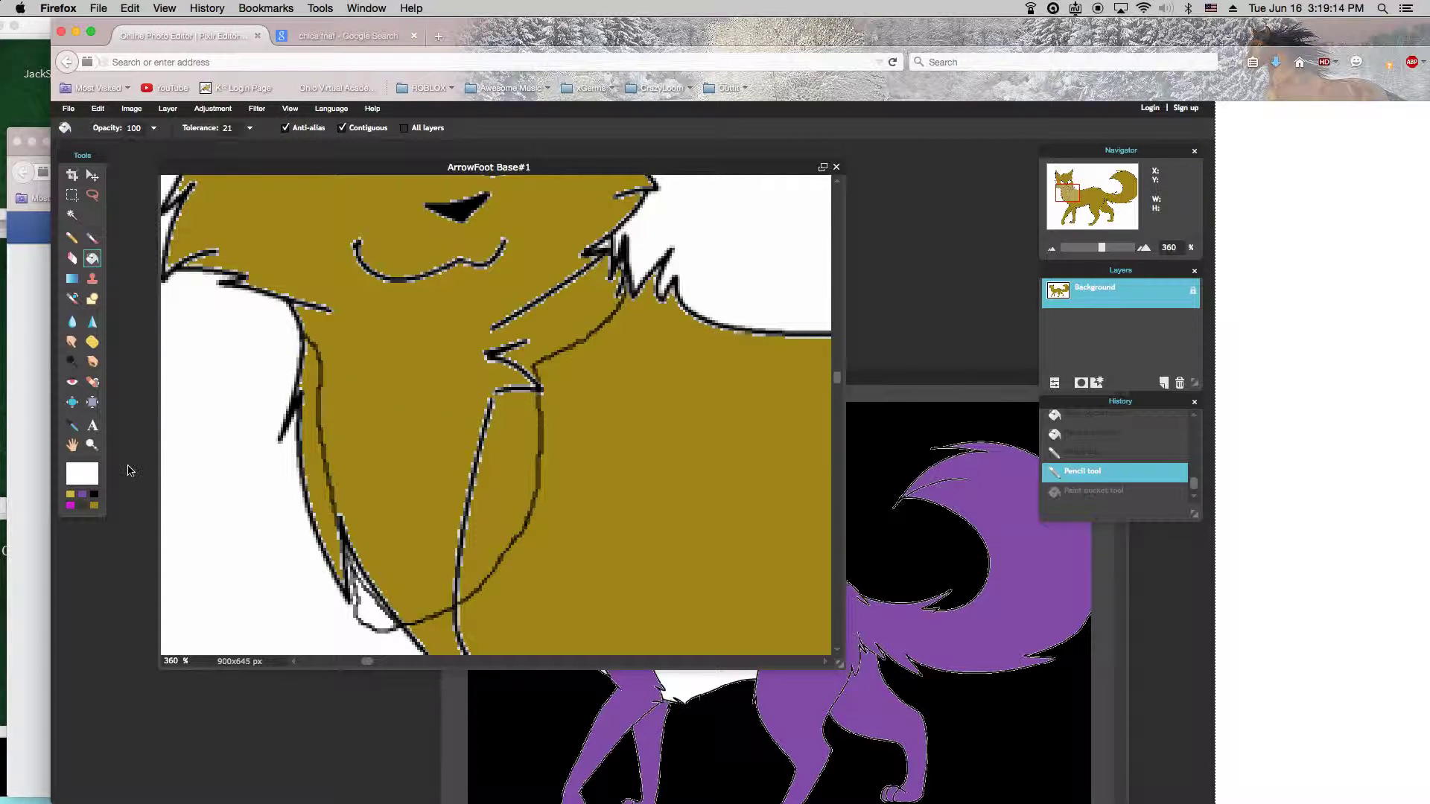
# Draw a black chin line joining the two jaw lines above the bib with the size 1 Pencil tool.
pyautogui.click(94, 495)
pyautogui.click(72, 239)
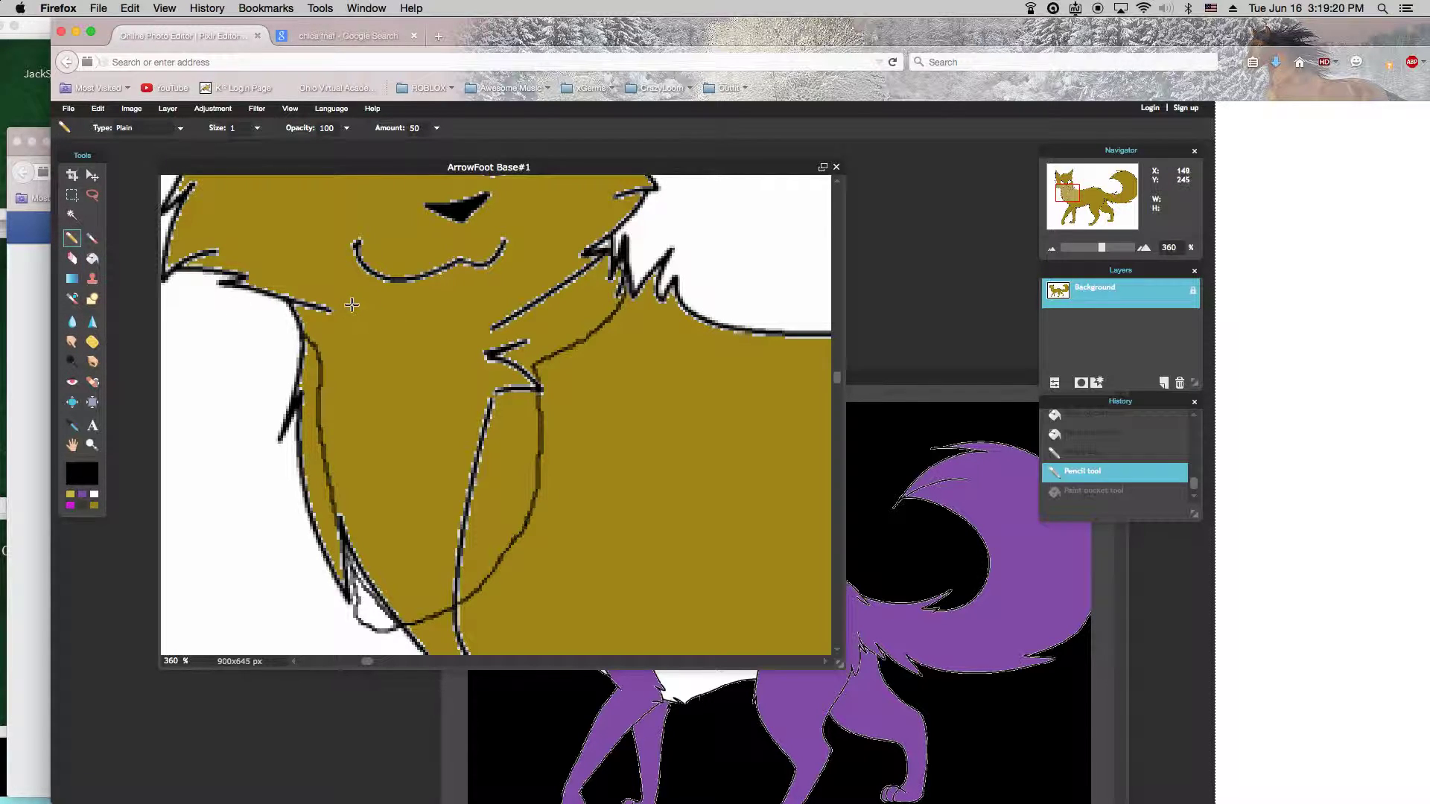
pyautogui.moveTo(335, 318)
pyautogui.mouseDown()
pyautogui.moveTo(432, 343)
pyautogui.moveTo(495, 326)
pyautogui.mouseUp()
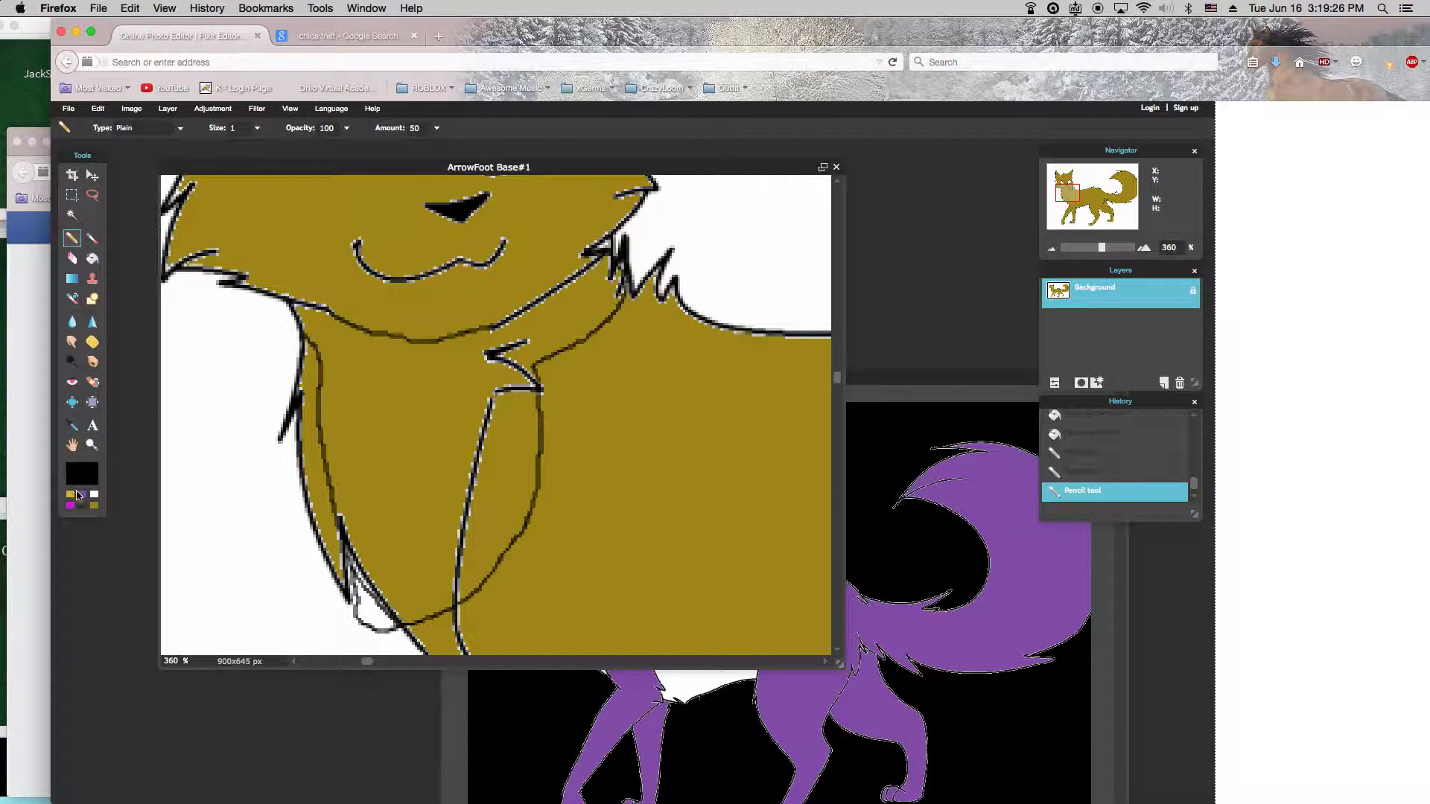
# Try a white Paint bucket fill inside the bib below the chin line, then undo it.
pyautogui.click(93, 495)
pyautogui.click(92, 258)
pyautogui.click(352, 431)
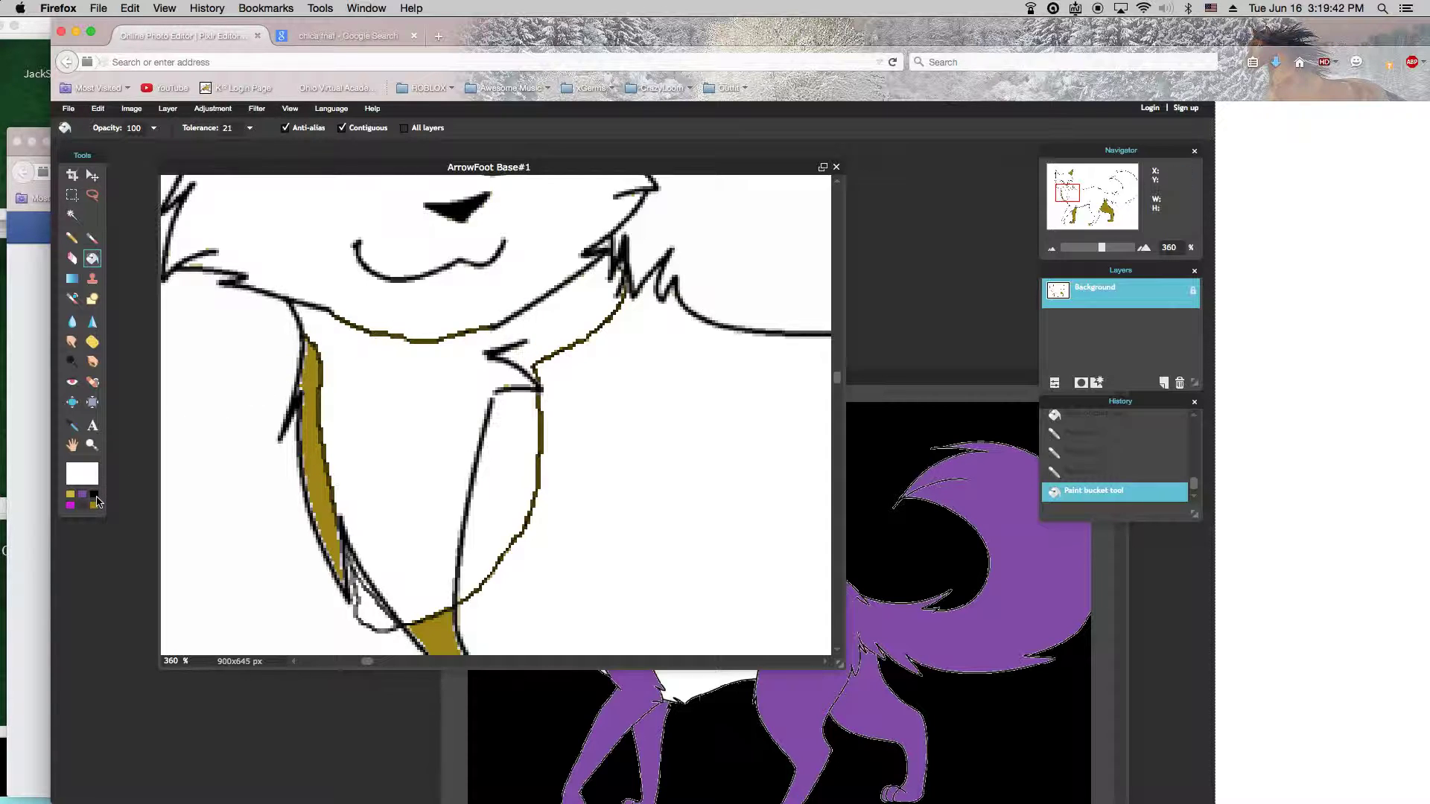
pyautogui.click(94, 495)
pyautogui.click(71, 239)
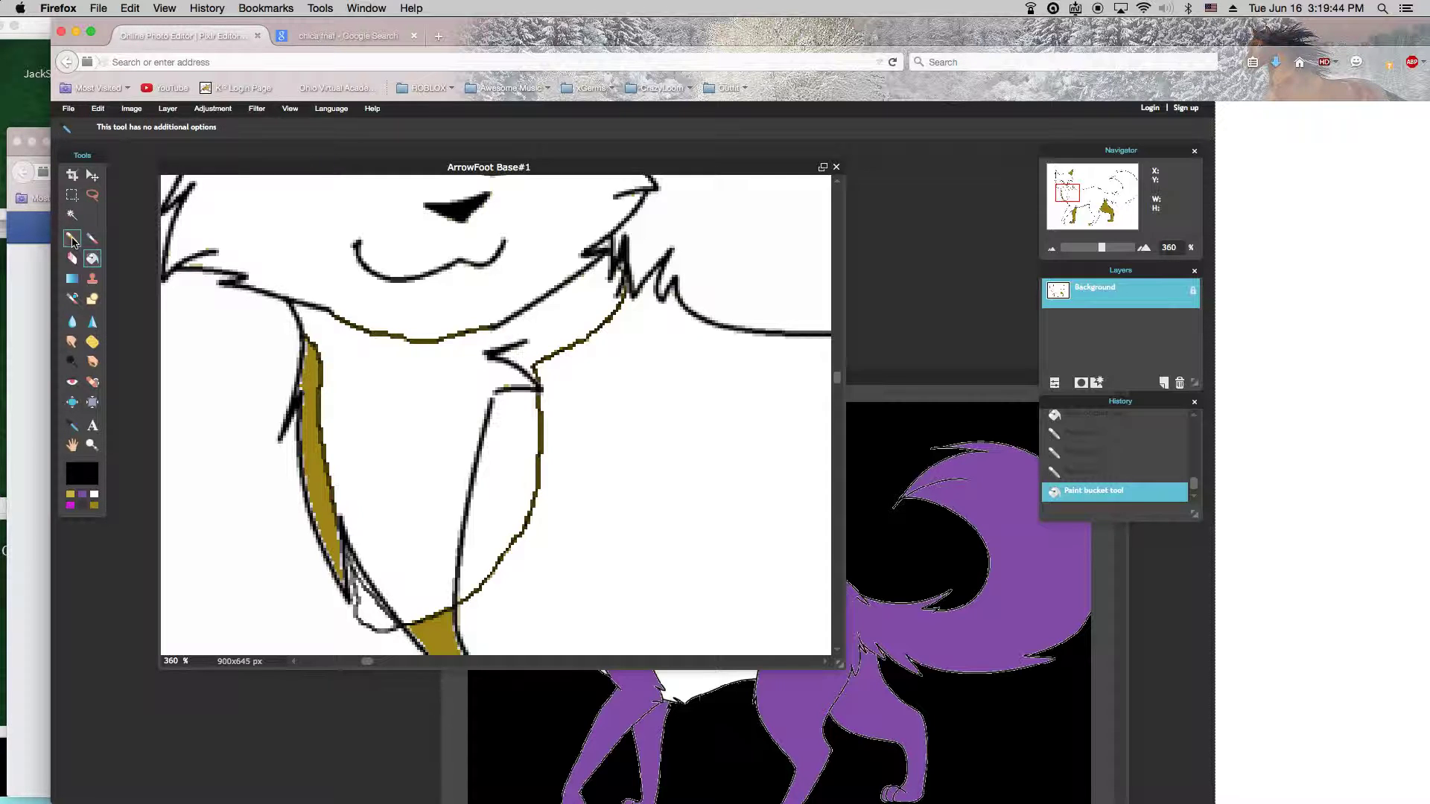
pyautogui.press('super+z')
# Retrace the bib outline in black from the neck fur around the chest and up its other side to thicken it.
pyautogui.click(72, 240)
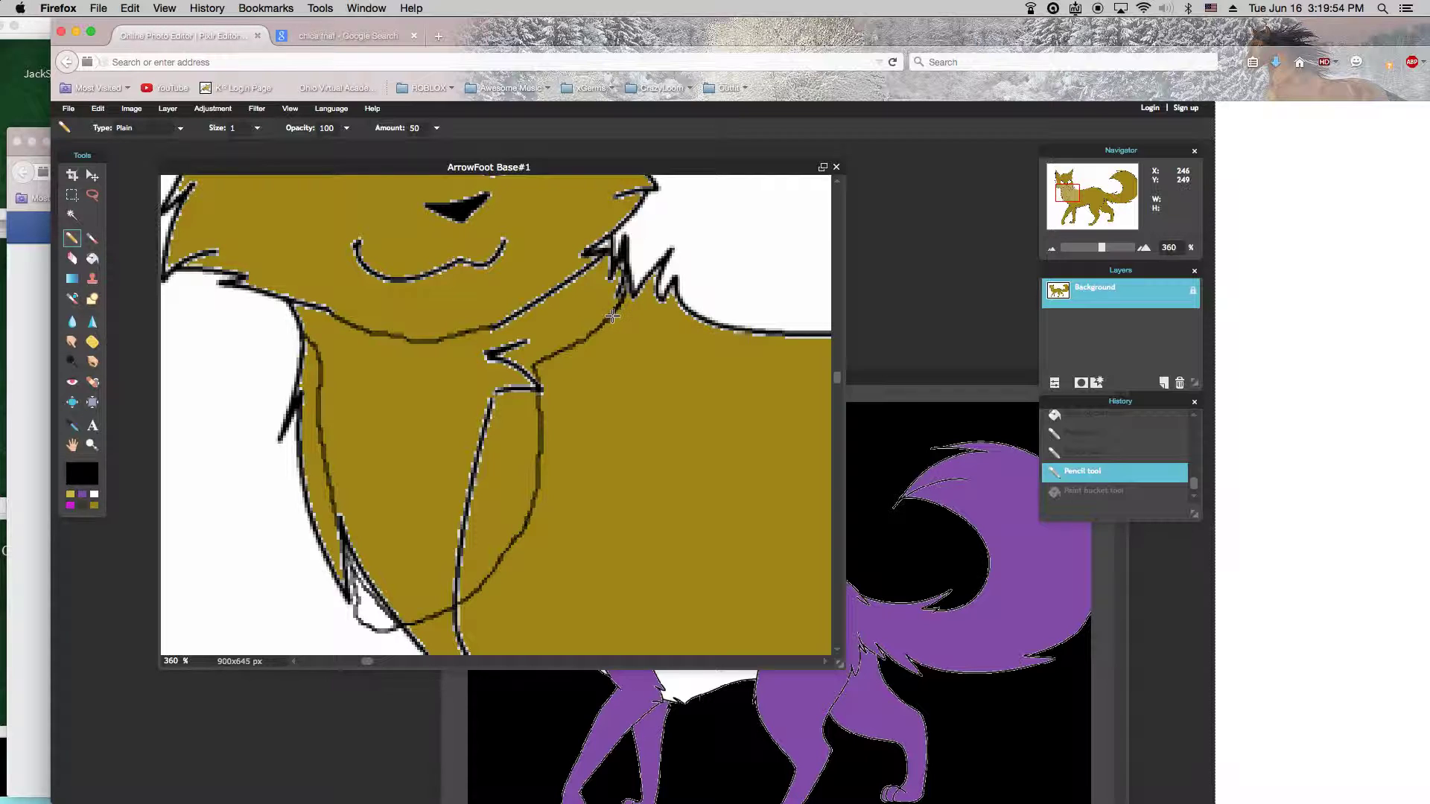
pyautogui.moveTo(607, 328)
pyautogui.mouseDown()
pyautogui.moveTo(550, 355)
pyautogui.moveTo(536, 380)
pyautogui.moveTo(534, 492)
pyautogui.moveTo(496, 571)
pyautogui.moveTo(404, 624)
pyautogui.moveTo(361, 589)
pyautogui.moveTo(334, 523)
pyautogui.moveTo(324, 349)
pyautogui.moveTo(305, 339)
pyautogui.moveTo(322, 382)
pyautogui.mouseUp()
# Try to fill the thickened bib outline with white and undo the fill.
pyautogui.click(95, 494)
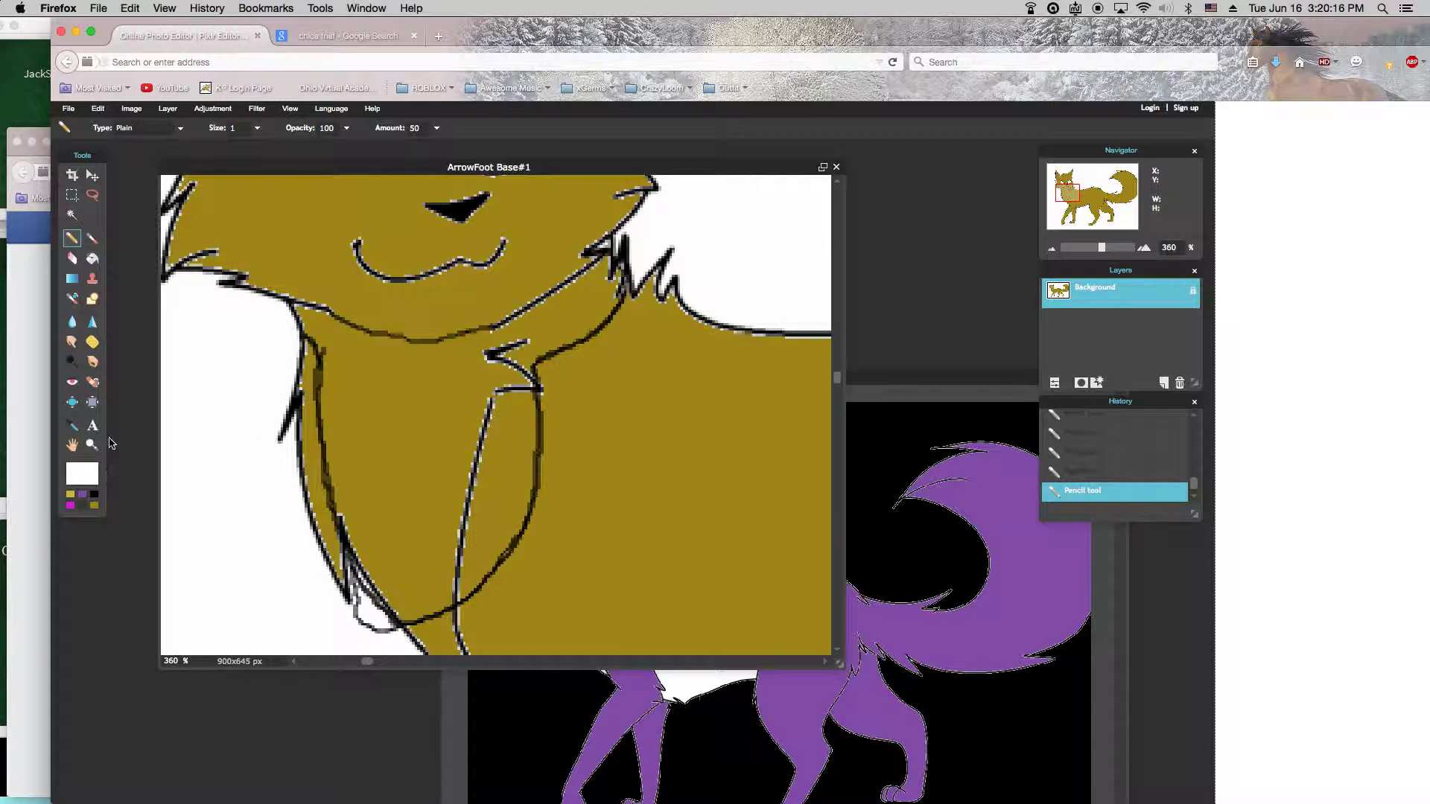
pyautogui.click(93, 258)
pyautogui.click(404, 421)
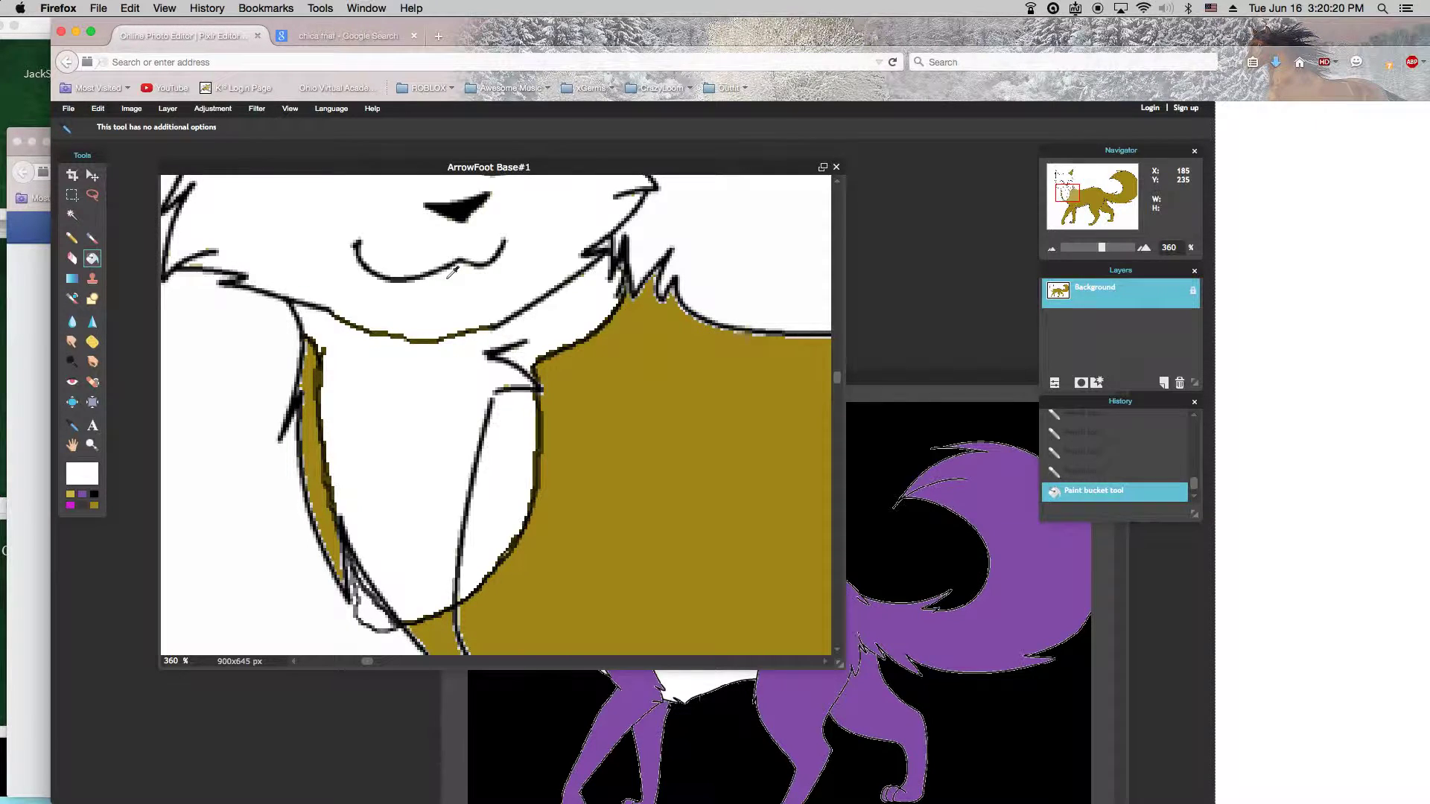
pyautogui.press('super+z')
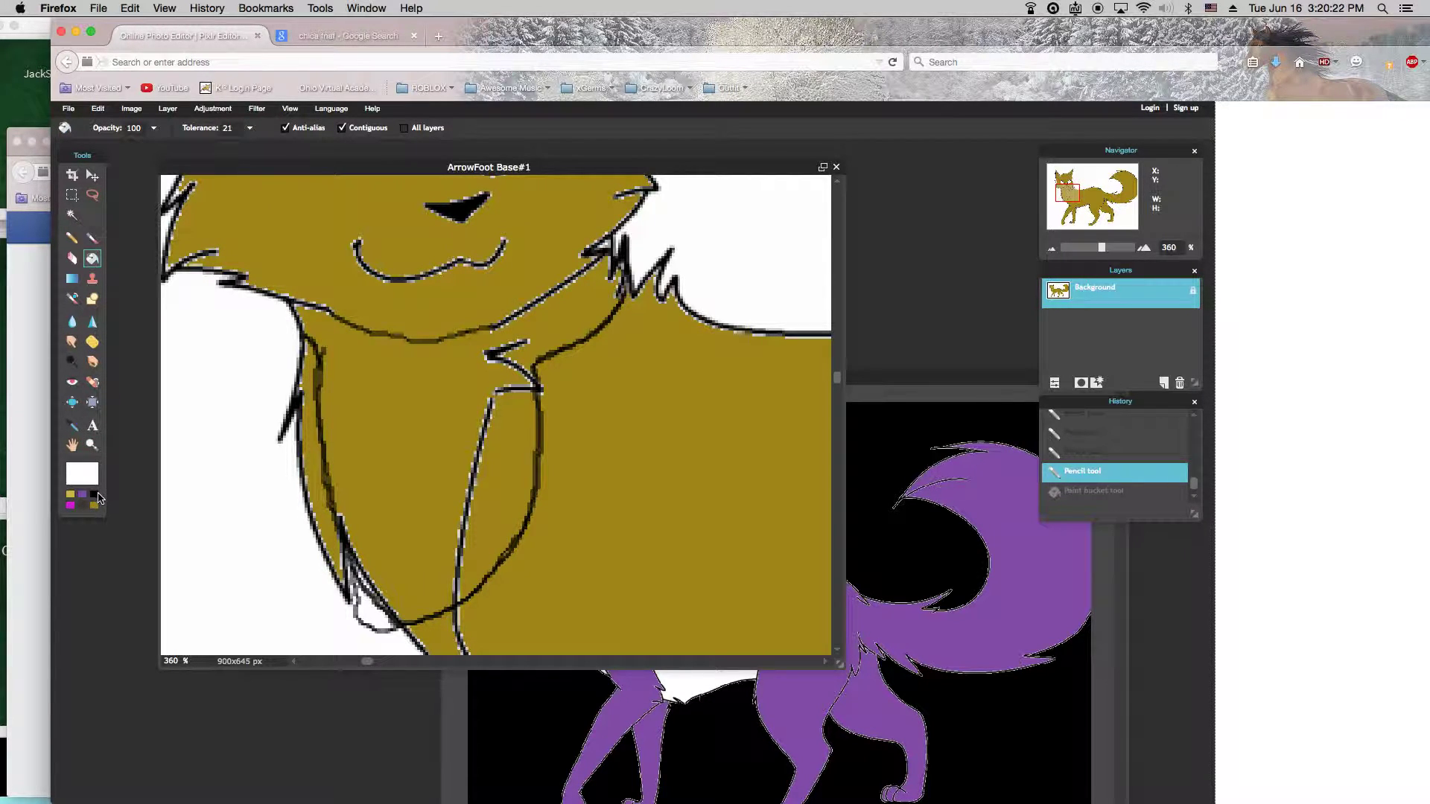
# Retrace the chin line between the two jaw lines in black with the Pencil tool to thicken it.
pyautogui.click(95, 495)
pyautogui.click(71, 237)
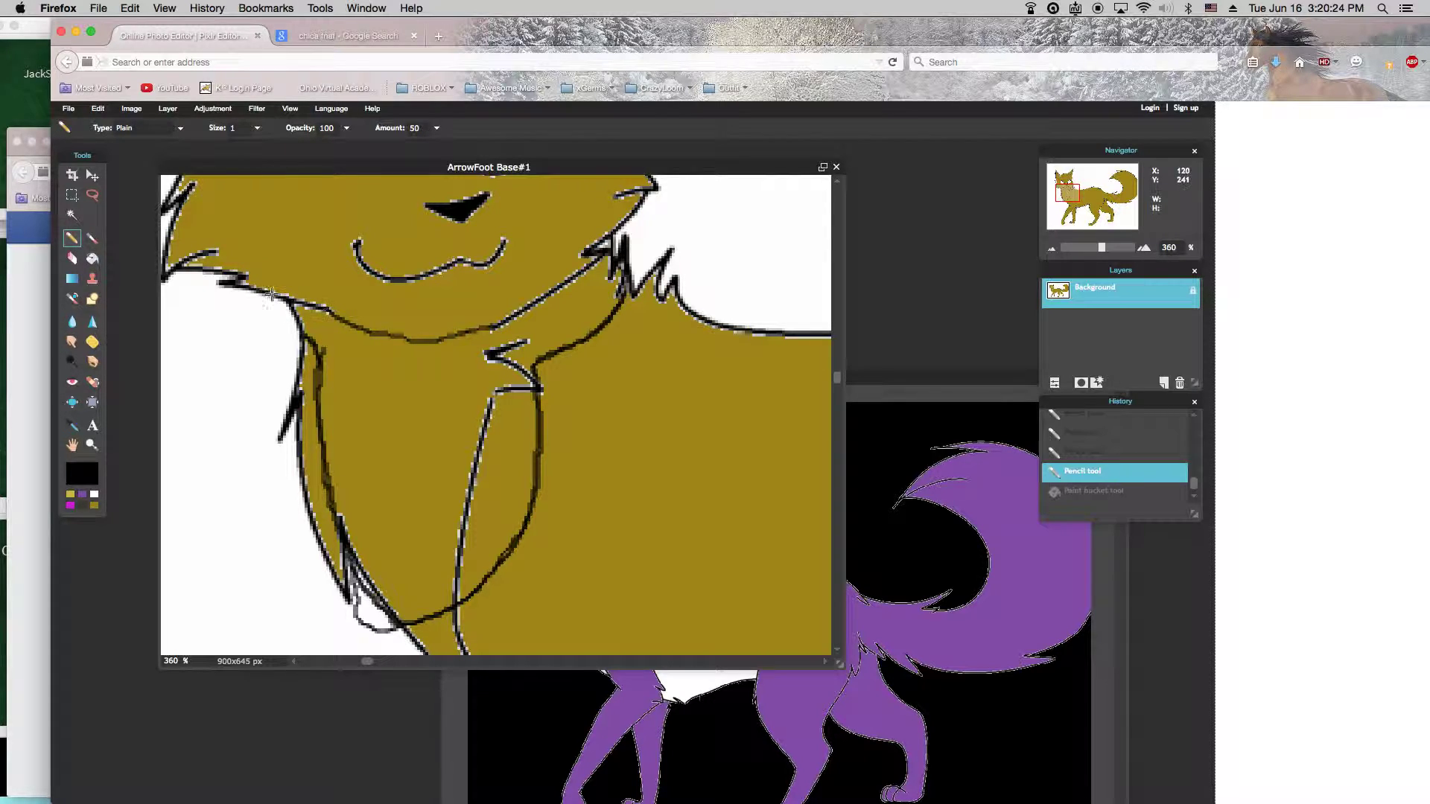
pyautogui.moveTo(326, 310)
pyautogui.mouseDown()
pyautogui.moveTo(424, 342)
pyautogui.moveTo(494, 325)
pyautogui.mouseUp()
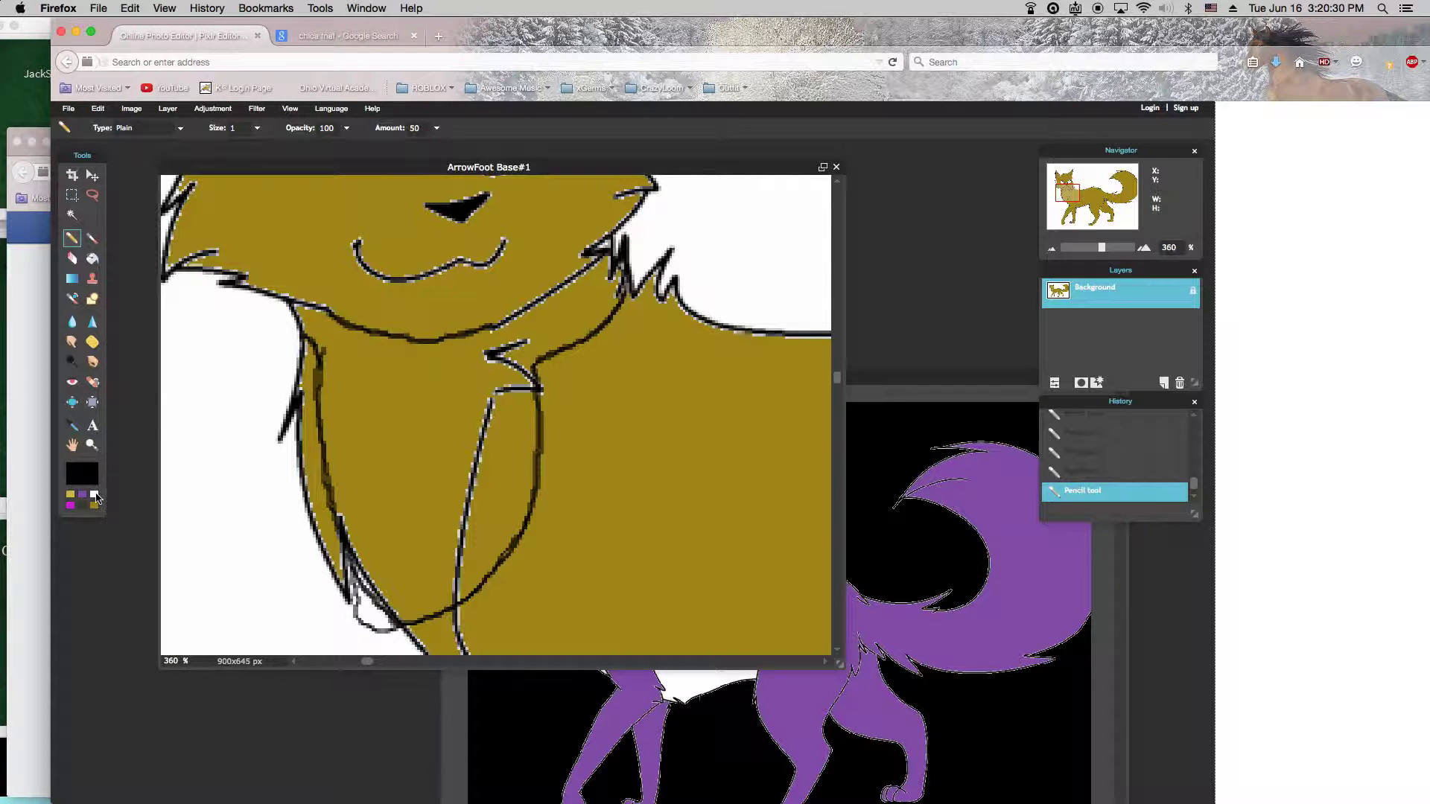
# Fill the bib area under the chin with white using the Paint bucket tool.
pyautogui.click(94, 494)
pyautogui.click(94, 258)
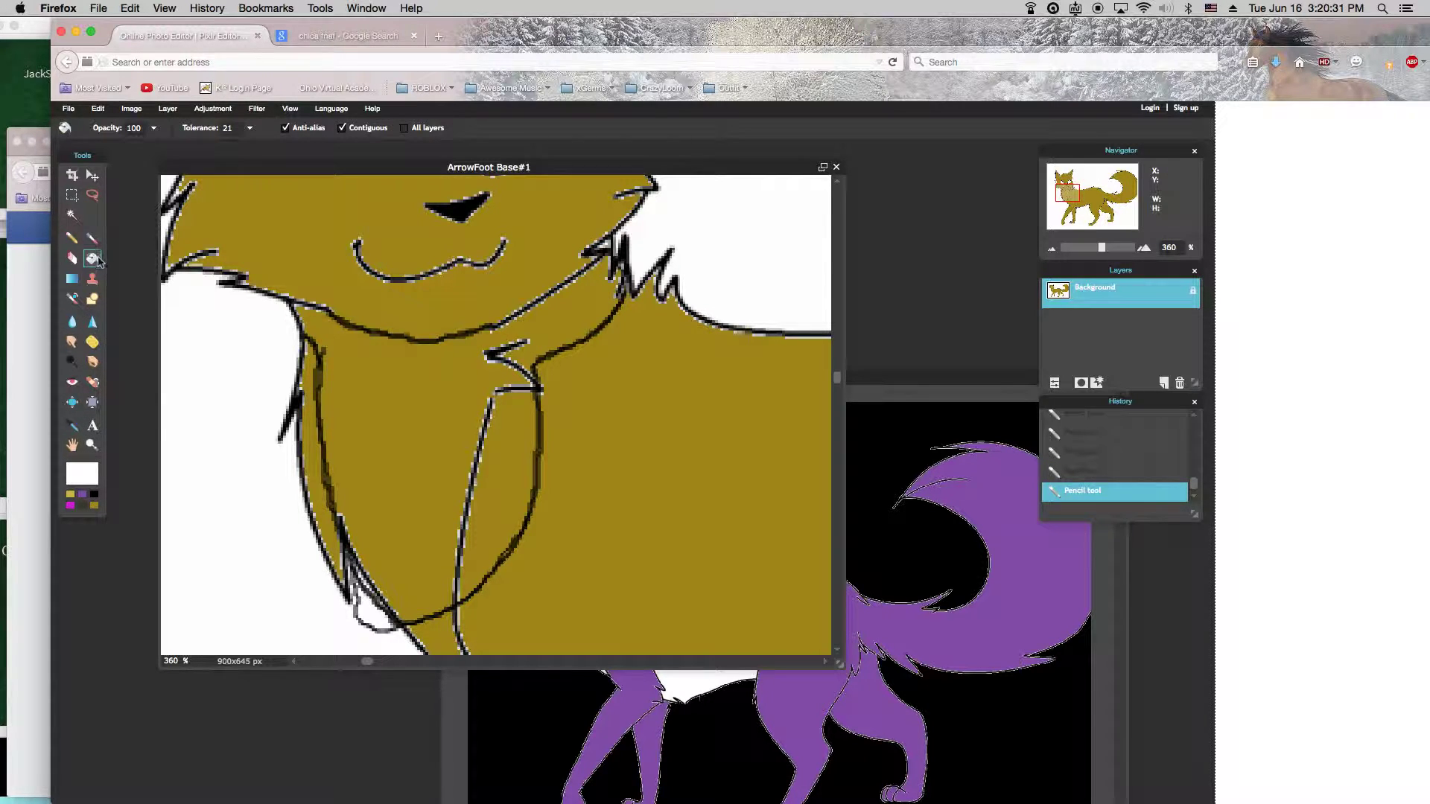
pyautogui.click(379, 448)
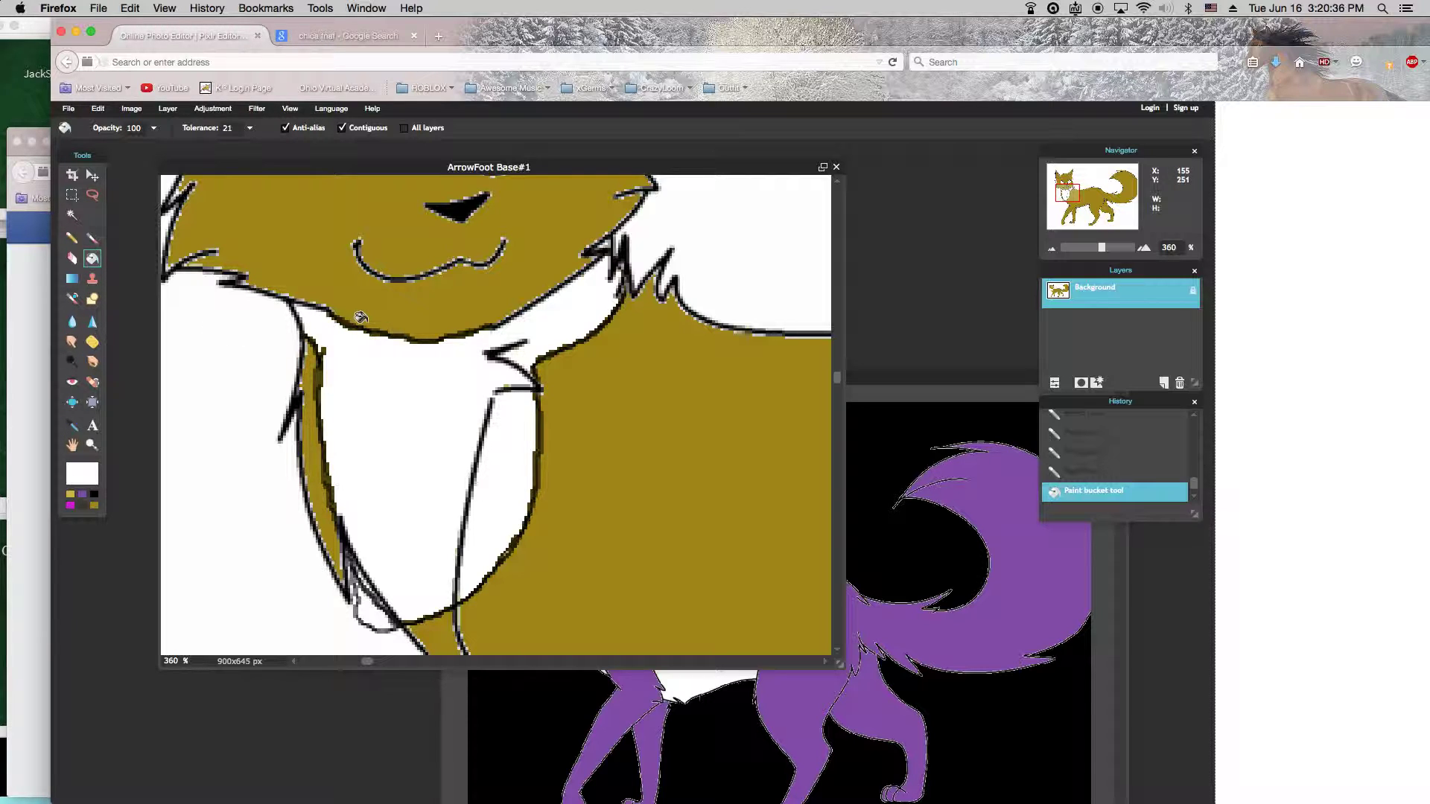
# Try to fill the black chest fur line inside the bib with white, then undo that fill.
pyautogui.click(492, 354)
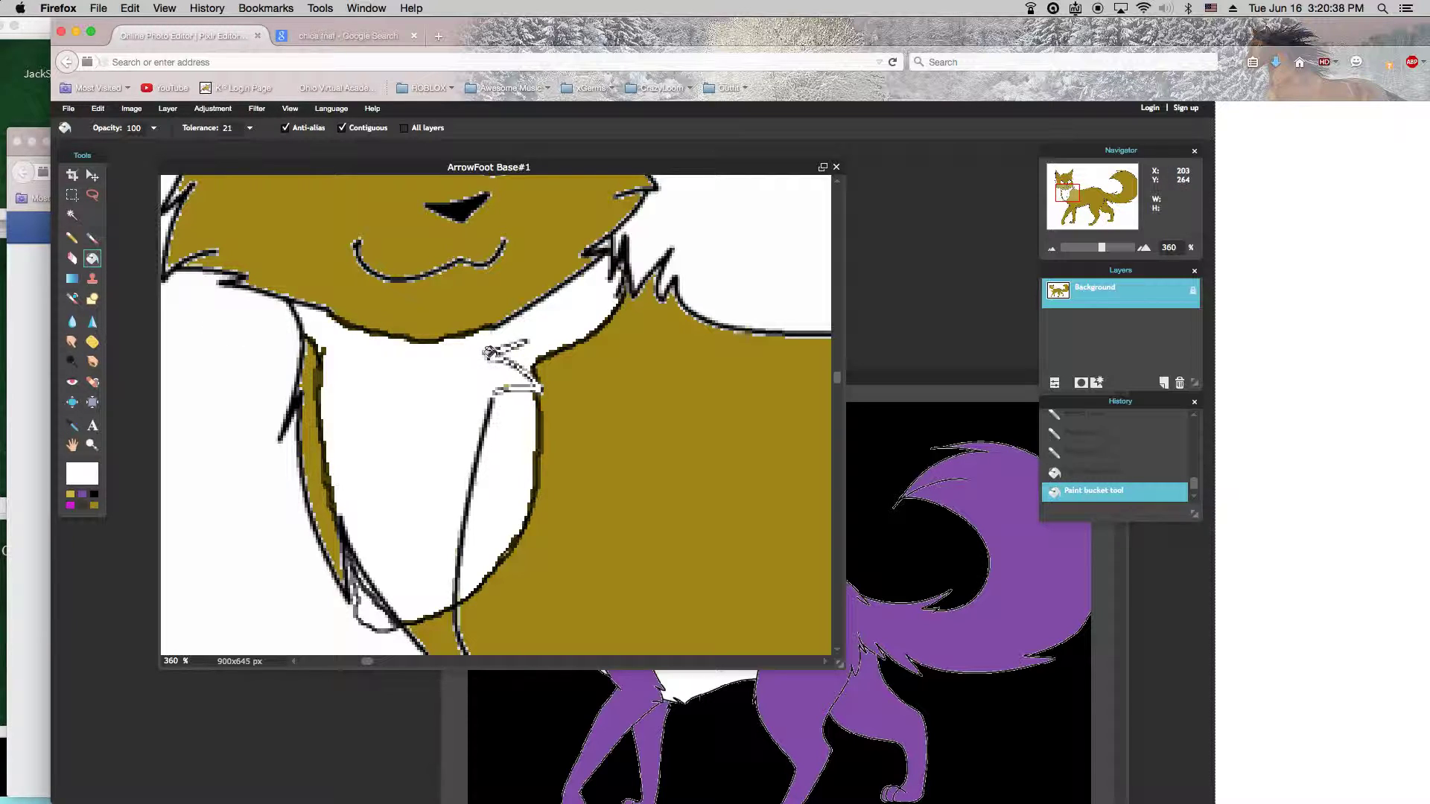
pyautogui.click(71, 238)
pyautogui.press('super+z')
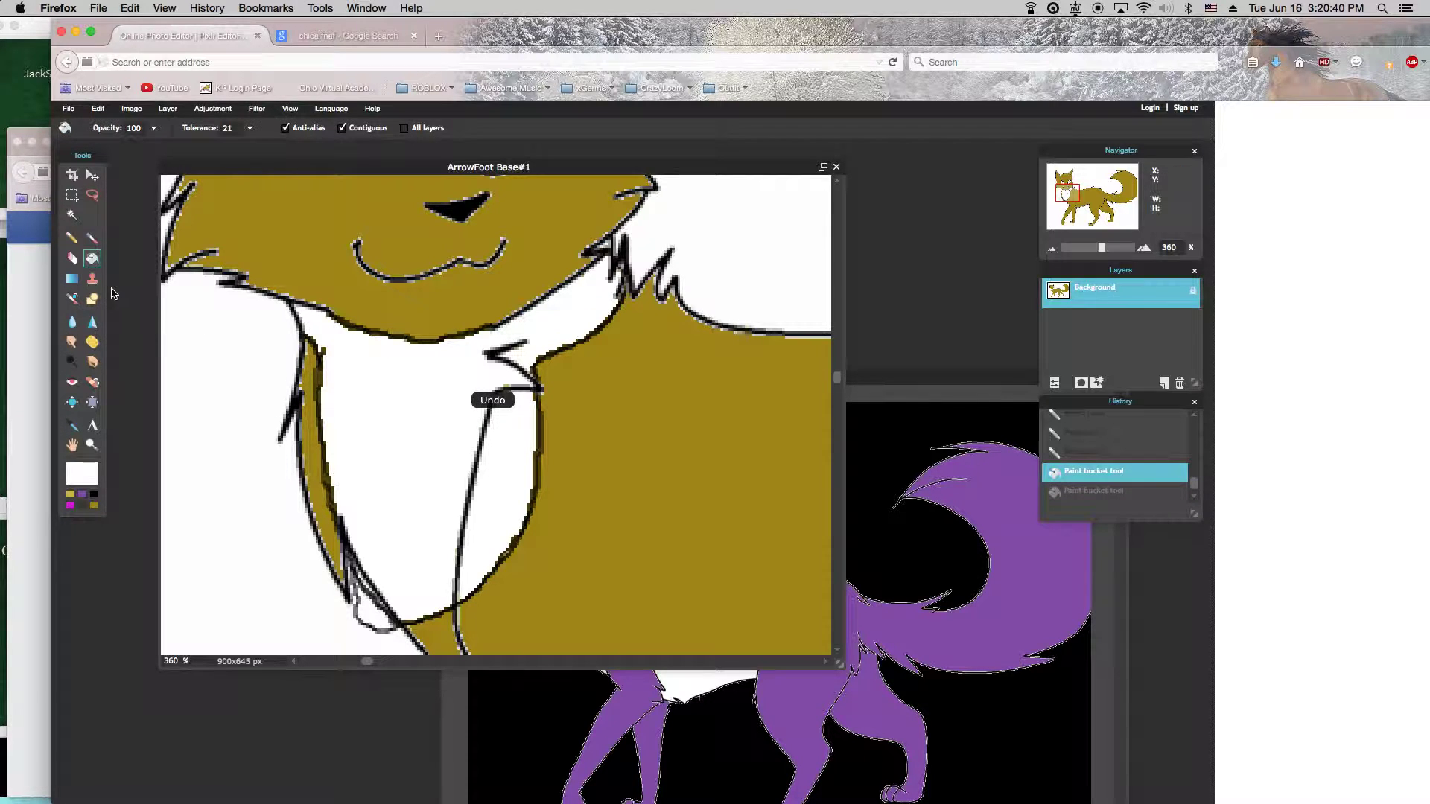
# Paint over the leftover fur and leg lines inside the bib and at its lower tip with the white Brush tool.
pyautogui.click(92, 239)
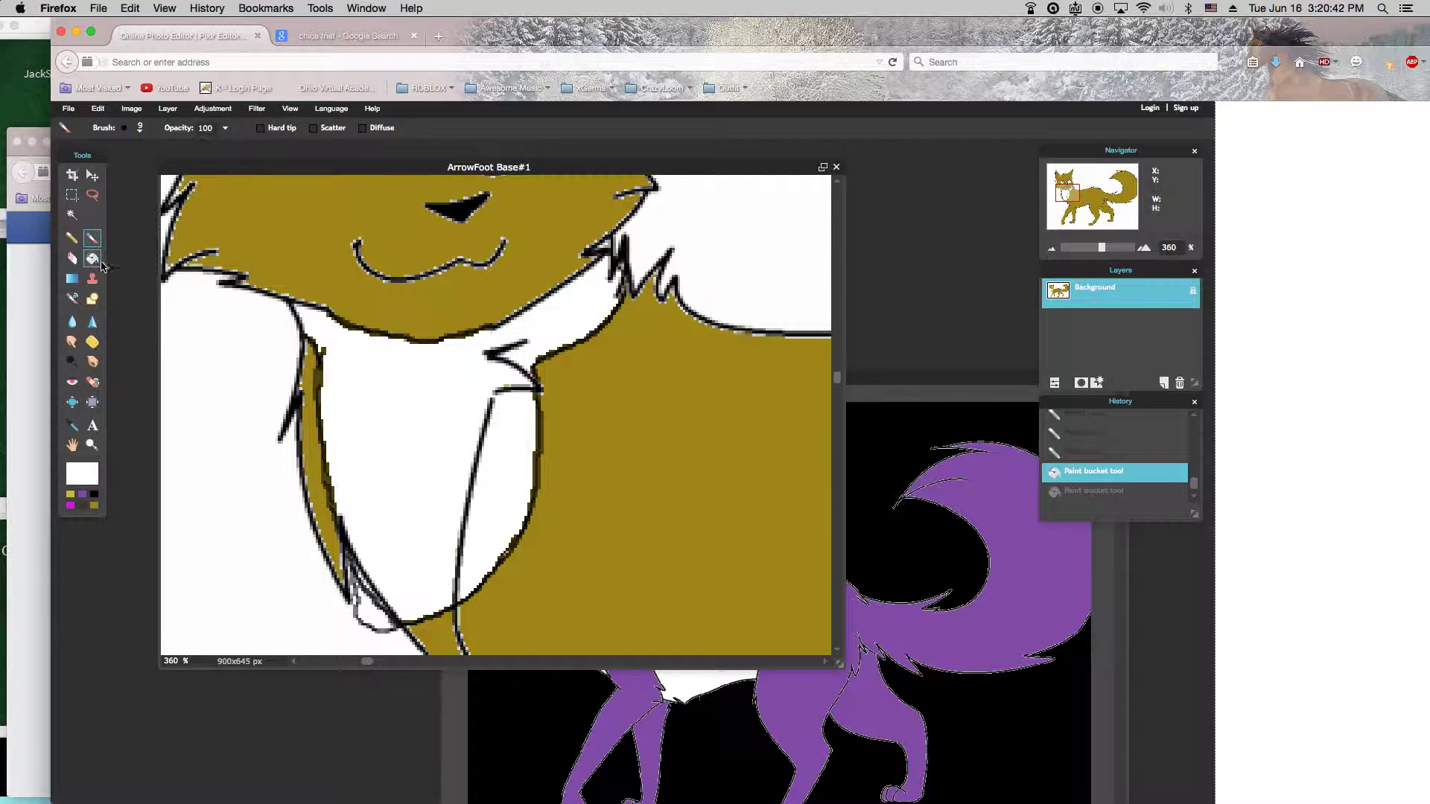
pyautogui.moveTo(442, 382)
pyautogui.mouseDown()
pyautogui.moveTo(518, 345)
pyautogui.moveTo(519, 388)
pyautogui.moveTo(482, 434)
pyautogui.moveTo(450, 594)
pyautogui.mouseUp()
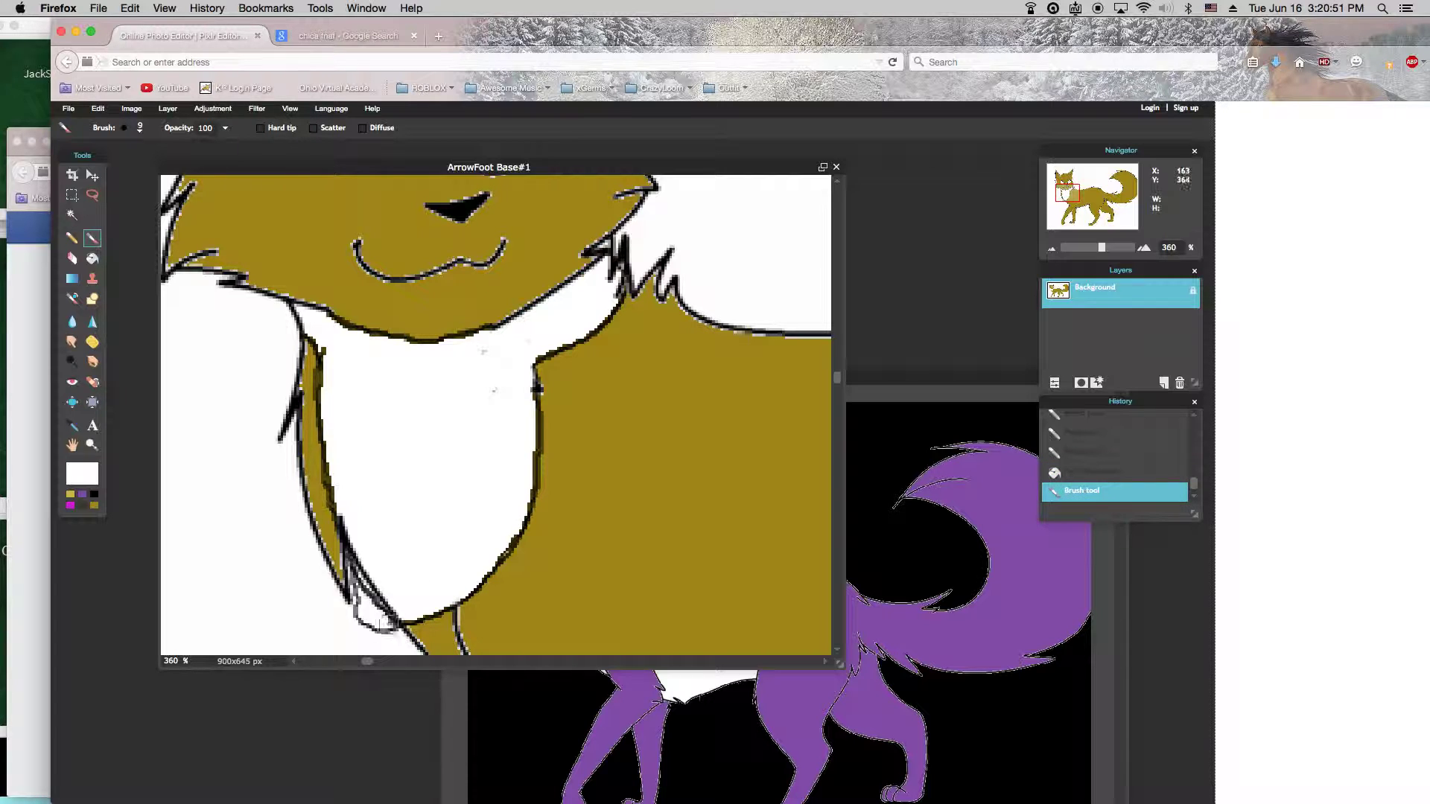
pyautogui.click(357, 588)
pyautogui.moveTo(505, 427)
pyautogui.mouseDown()
pyautogui.moveTo(485, 360)
pyautogui.moveTo(459, 394)
pyautogui.mouseUp()
# Check the Chica reference picture and set the Pencil tool's colour to purple (#7637a3).
pyautogui.click(73, 240)
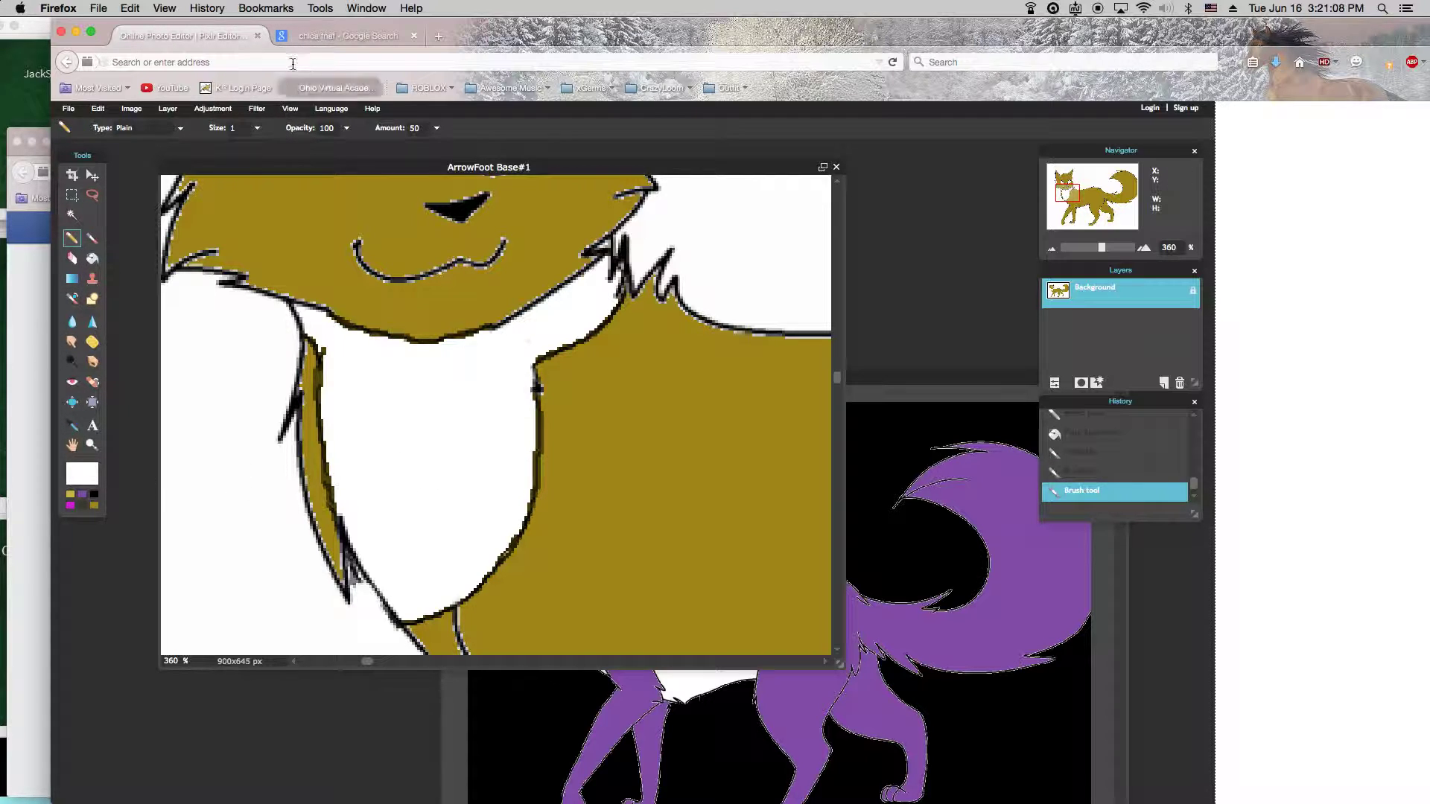
pyautogui.click(310, 39)
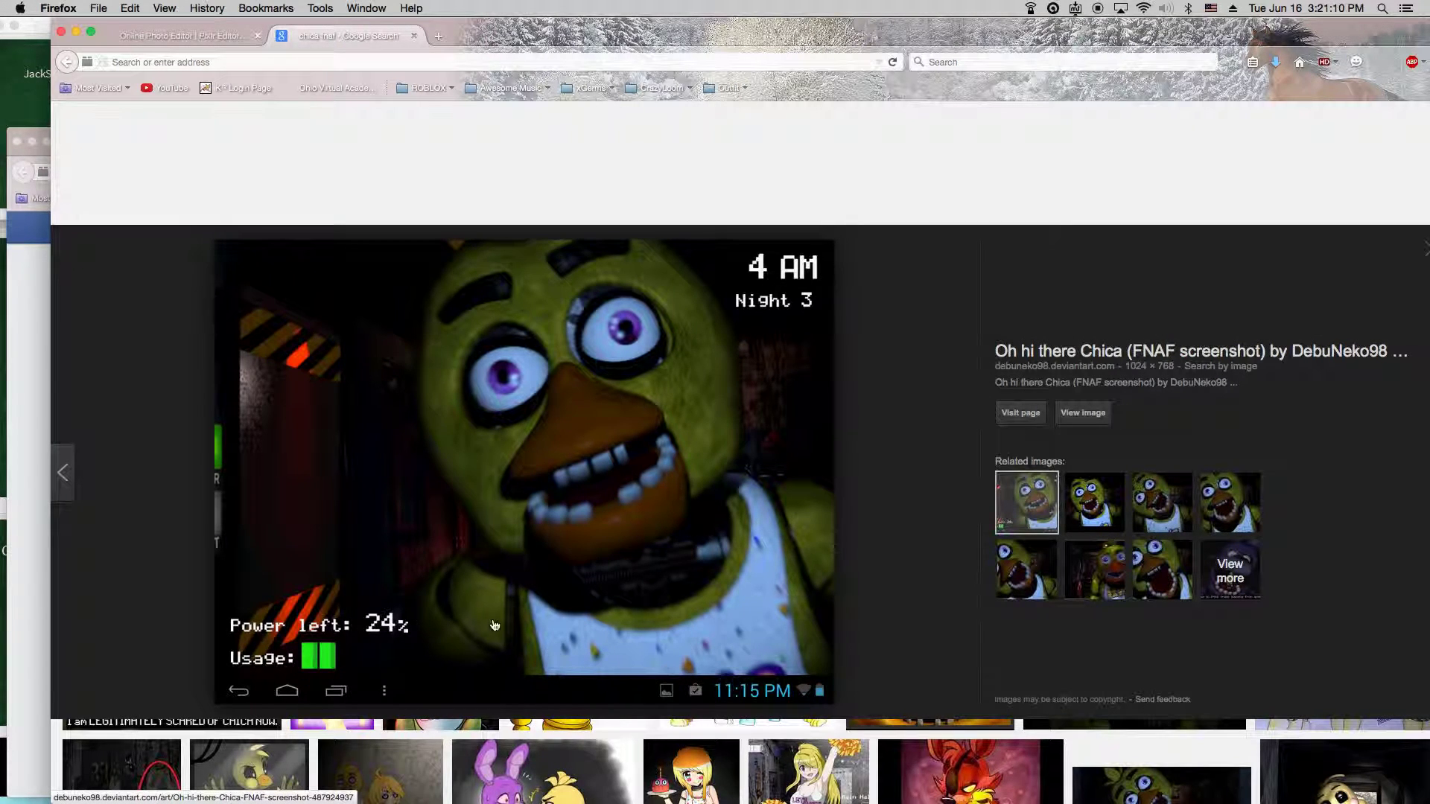
pyautogui.click(183, 35)
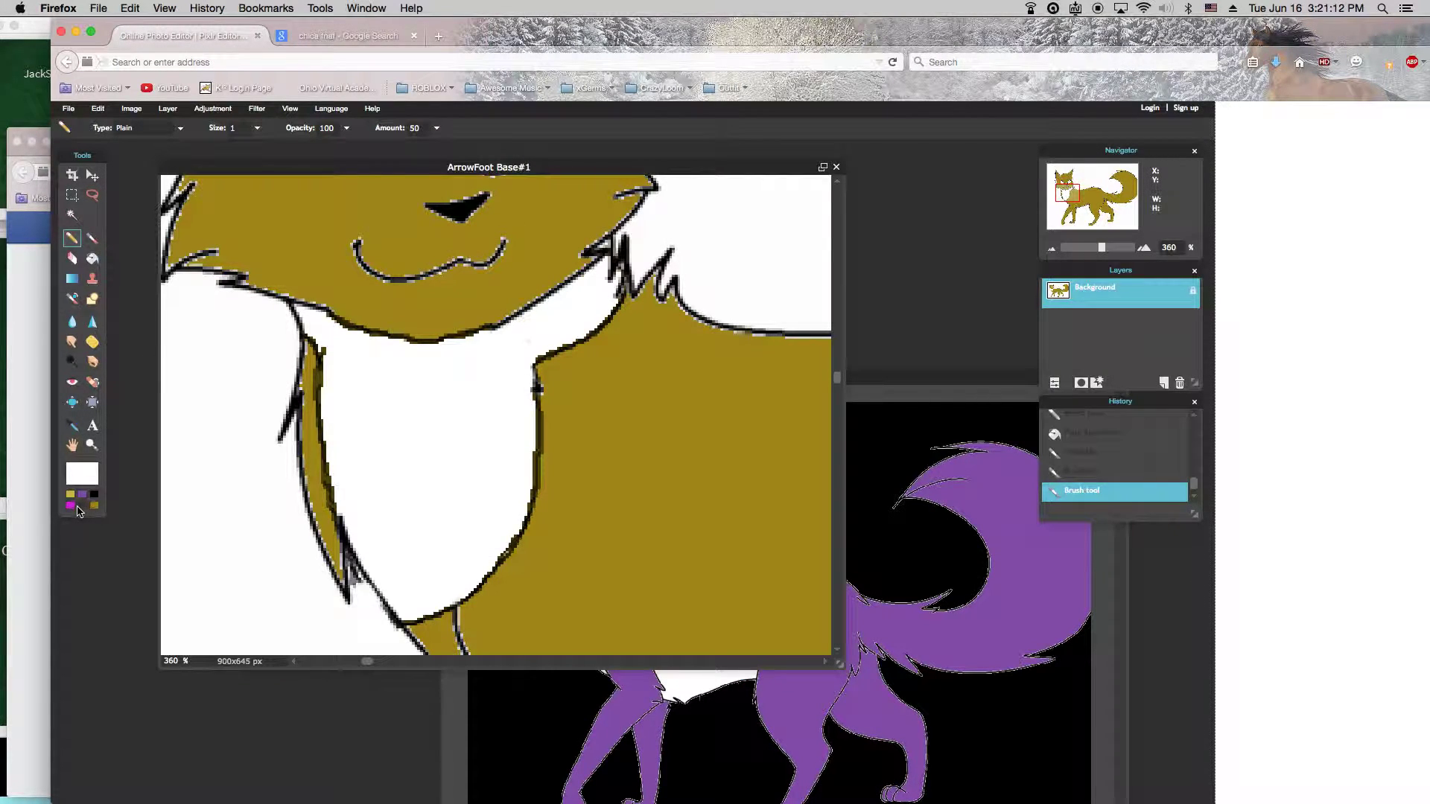
pyautogui.click(82, 496)
pyautogui.click(82, 475)
pyautogui.moveTo(561, 402); pyautogui.dragTo(558, 391)
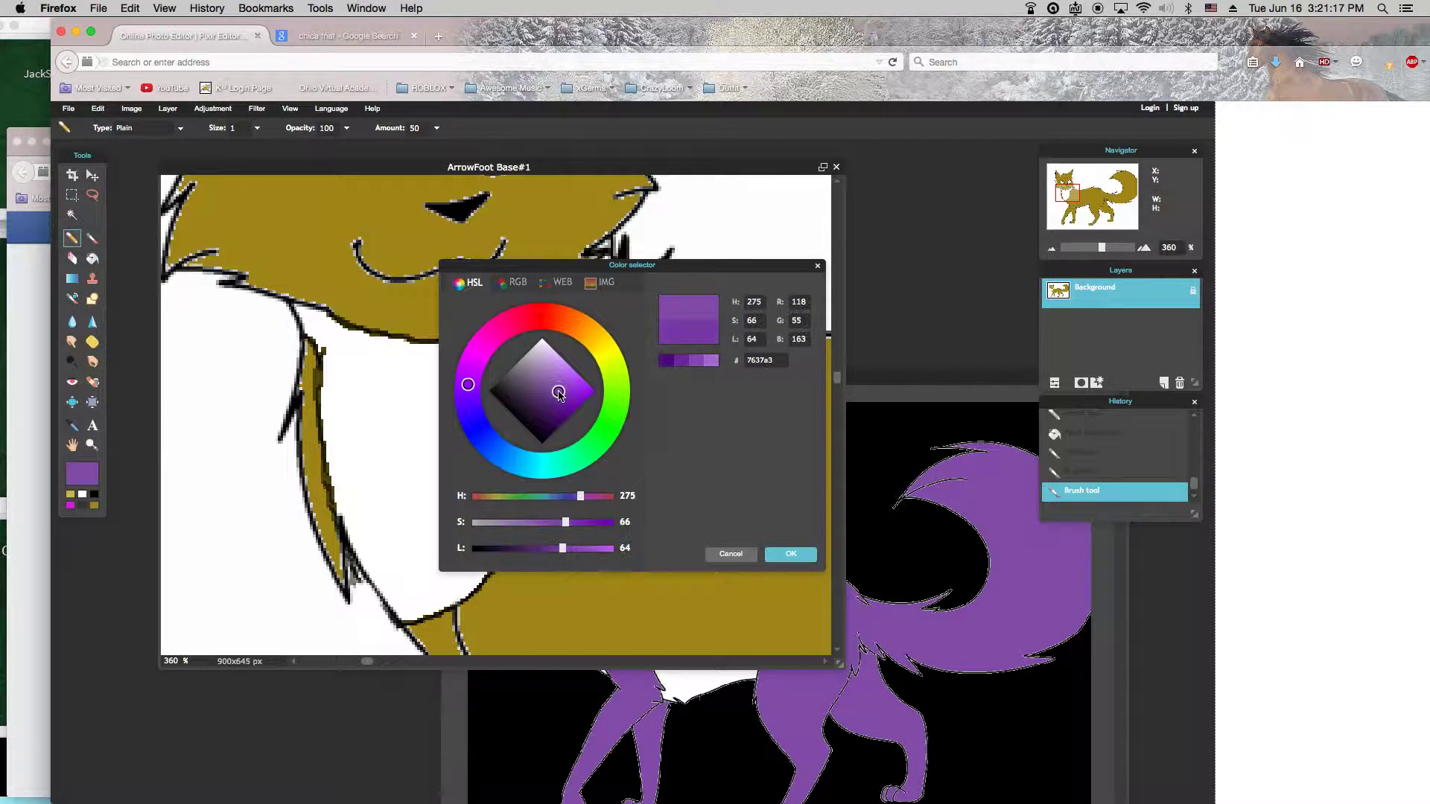
pyautogui.click(789, 555)
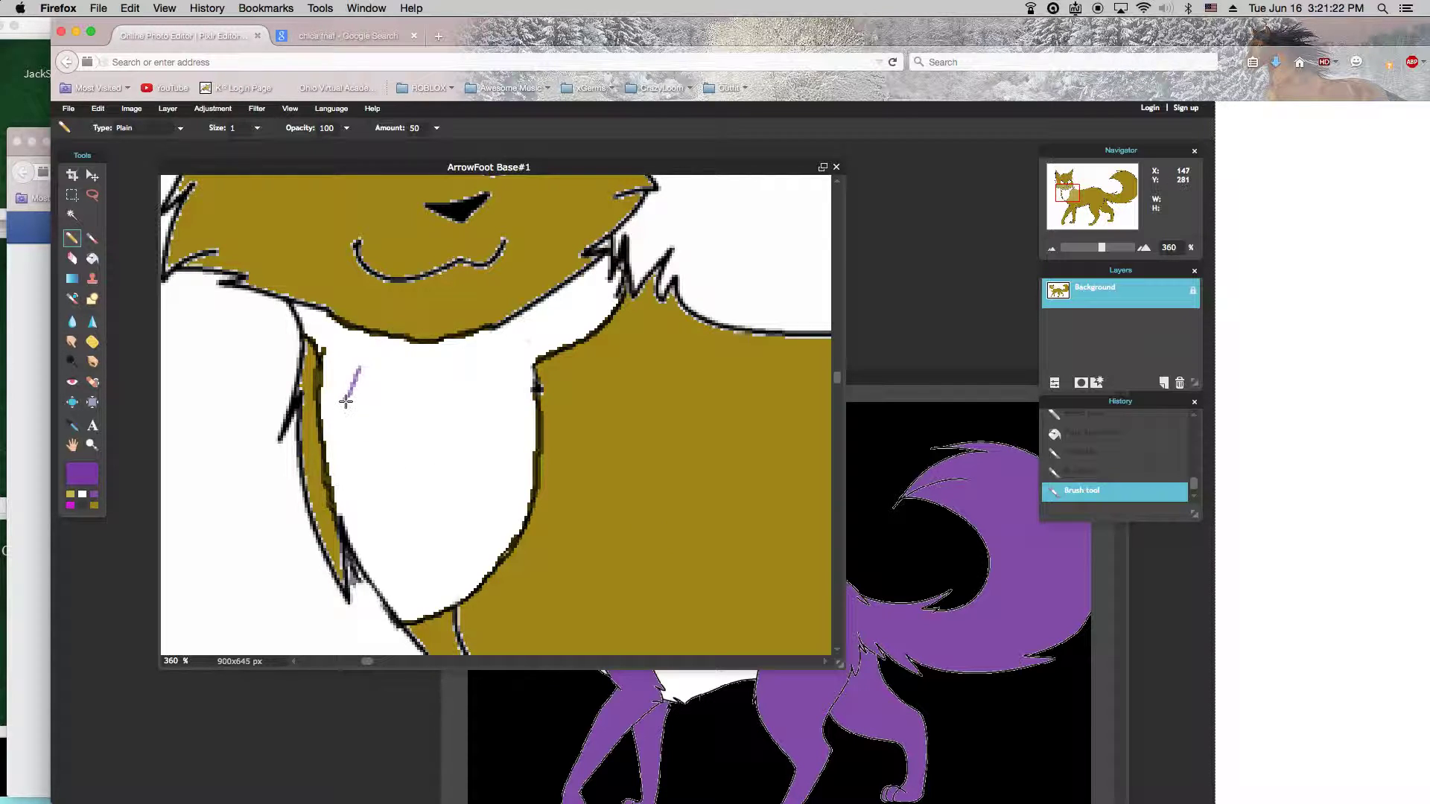
# Hand-letter "LET'S EAT!" in purple on two lines across the white bib with the size 1 Pencil tool.
pyautogui.moveTo(368, 412)
pyautogui.mouseDown()
pyautogui.moveTo(423, 395)
pyautogui.moveTo(407, 417)
pyautogui.moveTo(406, 380)
pyautogui.mouseUp()
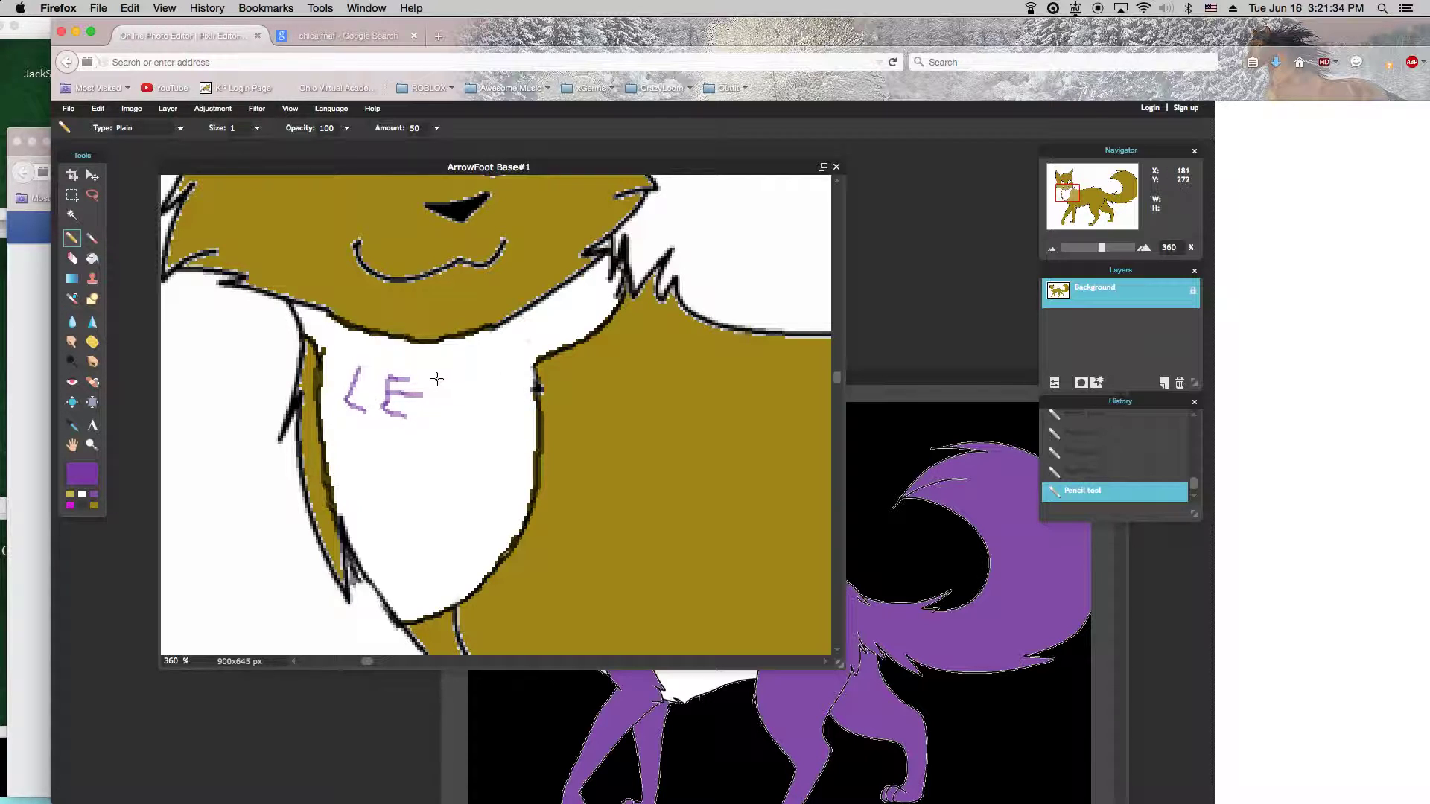
pyautogui.moveTo(446, 371); pyautogui.dragTo(443, 395)
pyautogui.moveTo(371, 465)
pyautogui.mouseDown()
pyautogui.moveTo(358, 499)
pyautogui.moveTo(395, 473)
pyautogui.mouseUp()
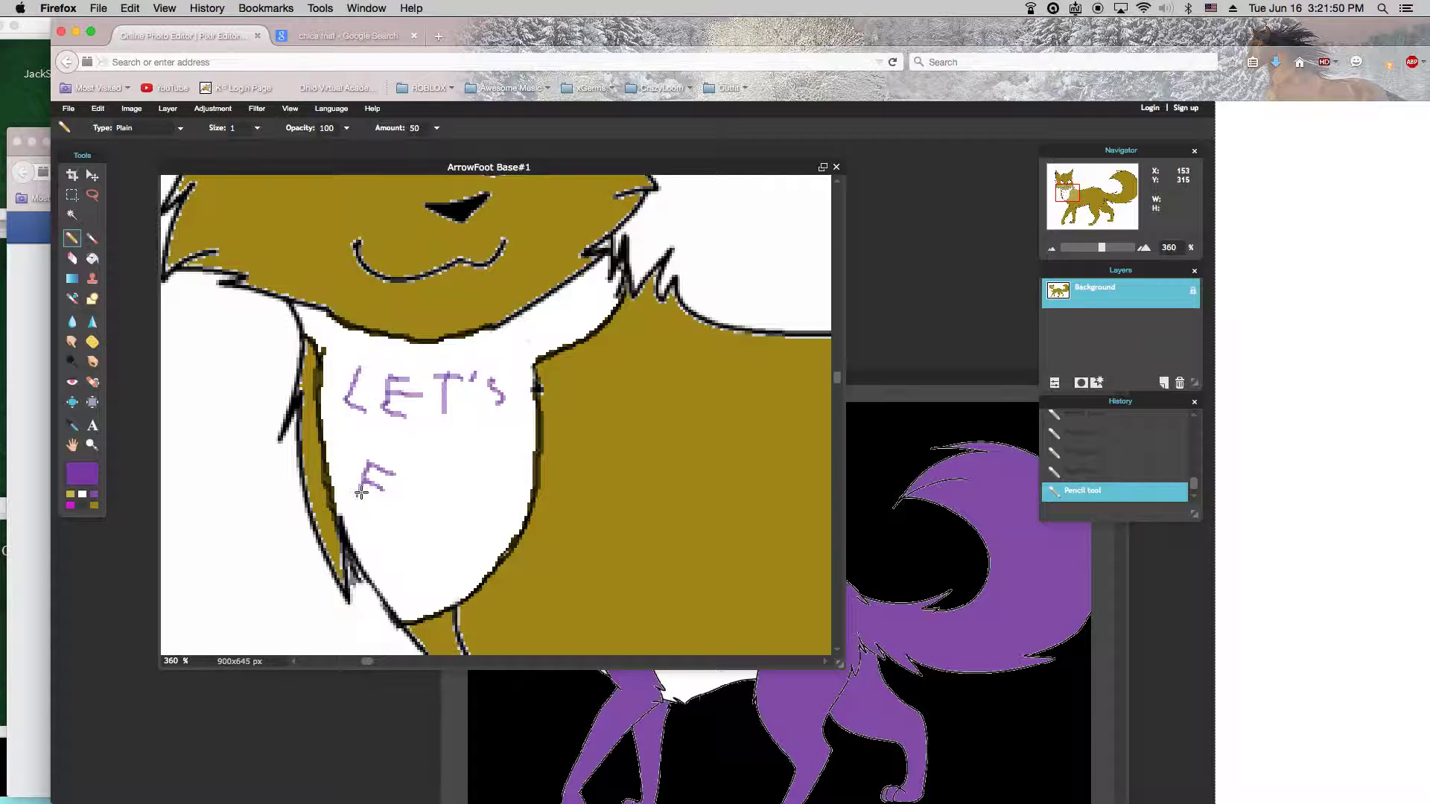
pyautogui.moveTo(358, 497)
pyautogui.mouseDown()
pyautogui.moveTo(407, 496)
pyautogui.moveTo(415, 475)
pyautogui.moveTo(427, 502)
pyautogui.moveTo(410, 494)
pyautogui.moveTo(474, 468)
pyautogui.moveTo(471, 497)
pyautogui.moveTo(497, 477)
pyautogui.mouseUp()
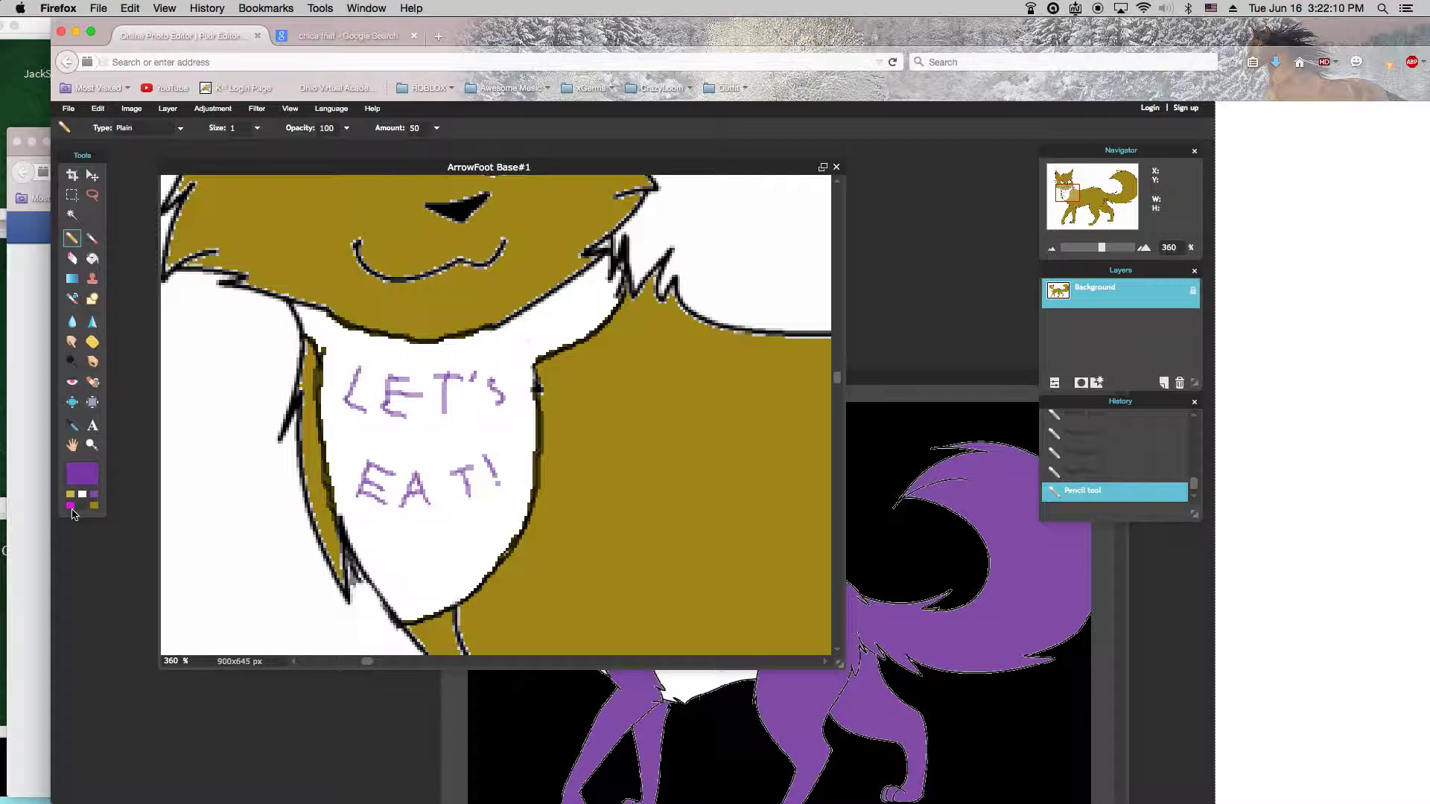
# Set the paint colour to magenta and check the bib's confetti pattern in the Chica reference picture.
pyautogui.click(72, 508)
pyautogui.click(355, 42)
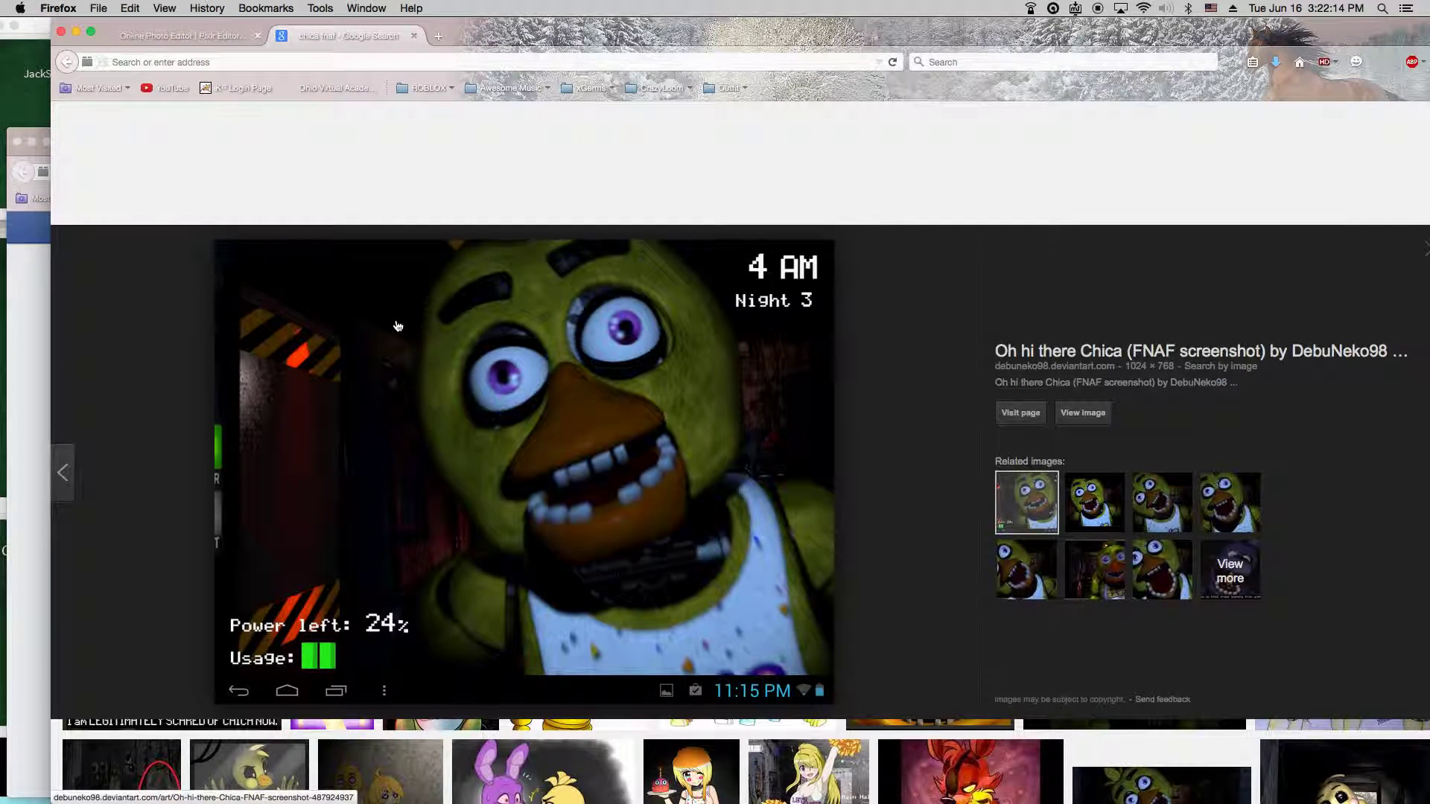
pyautogui.click(162, 33)
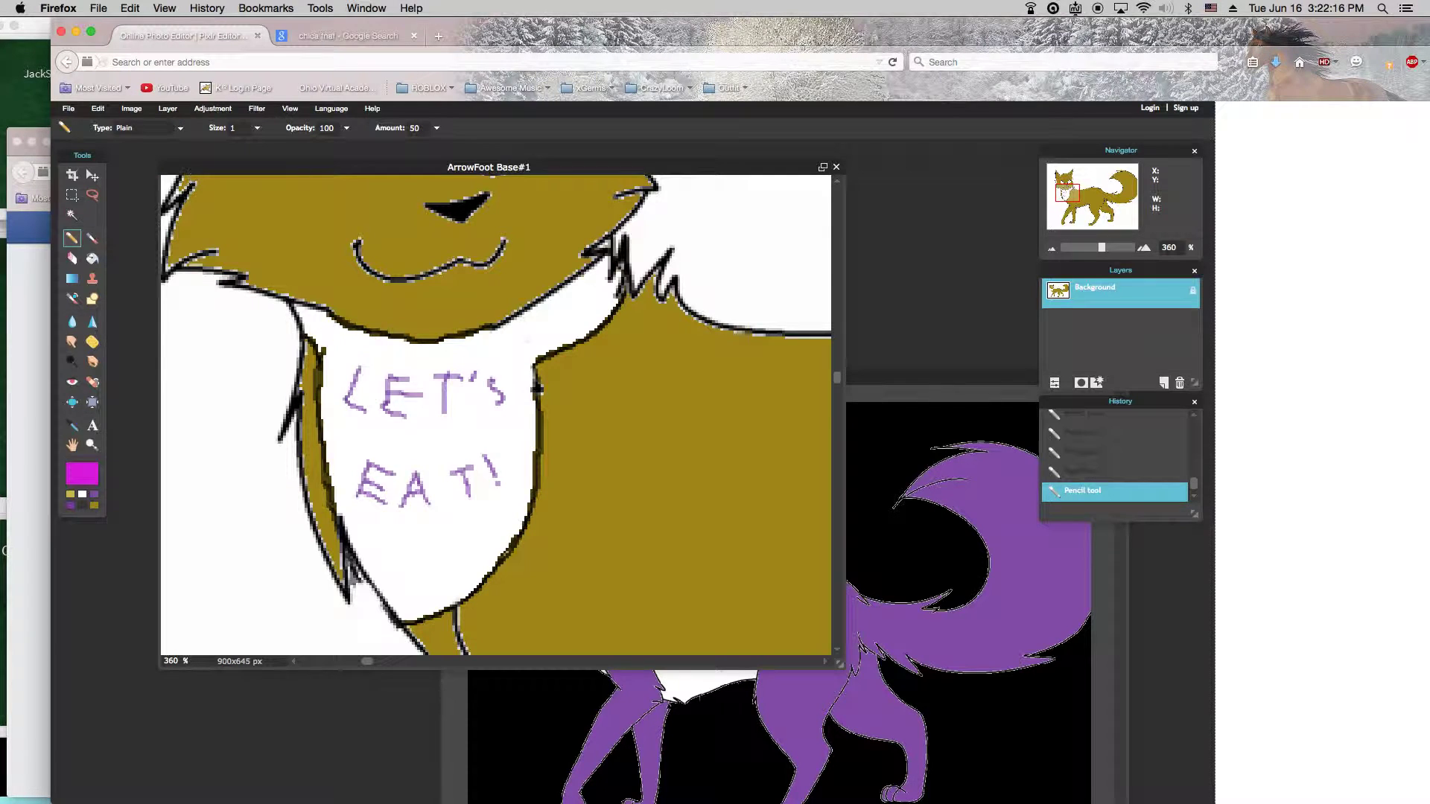
# Dab five magenta dots around the lettering and straps of the bib with a 5-diameter round brush.
pyautogui.click(90, 240)
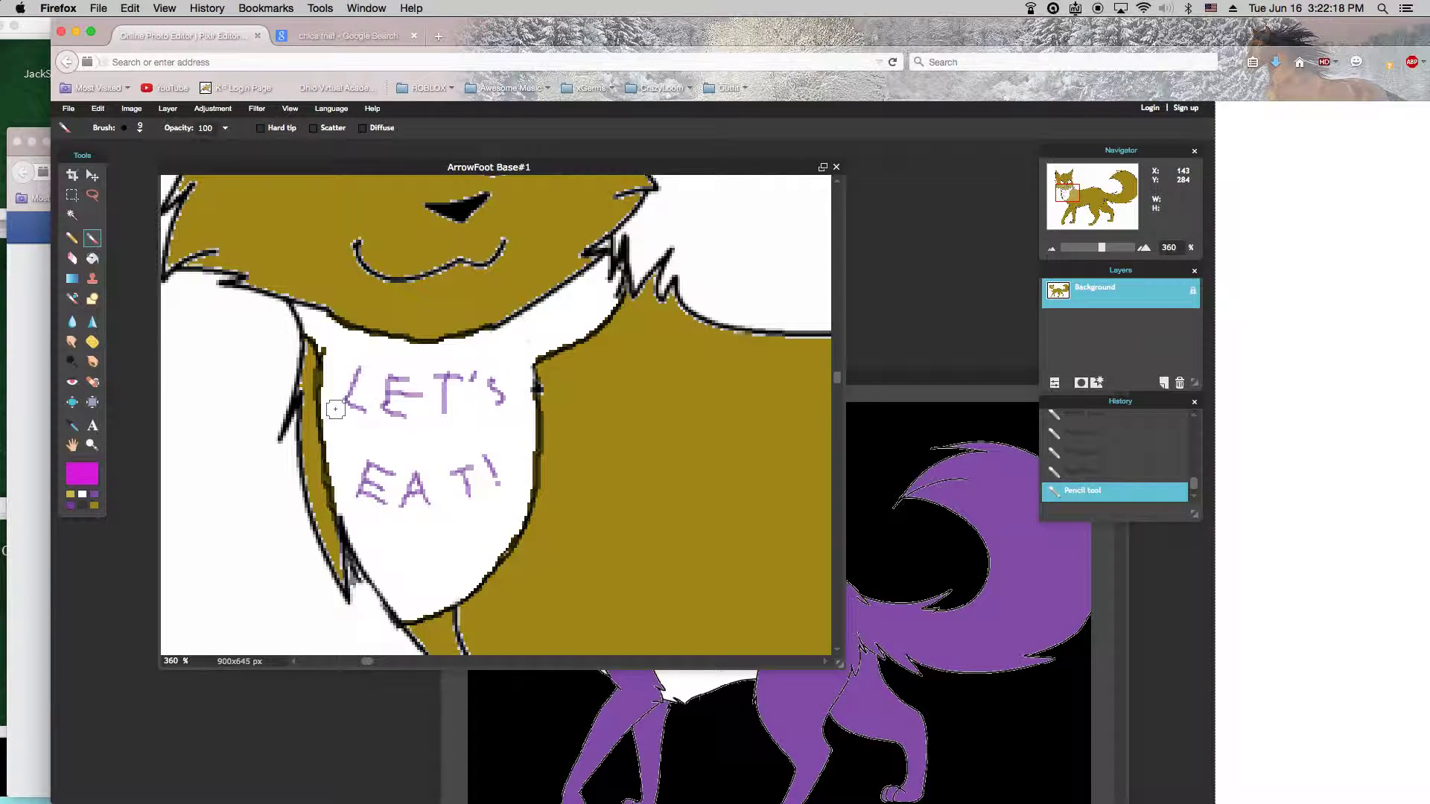
pyautogui.click(144, 125)
pyautogui.click(153, 159)
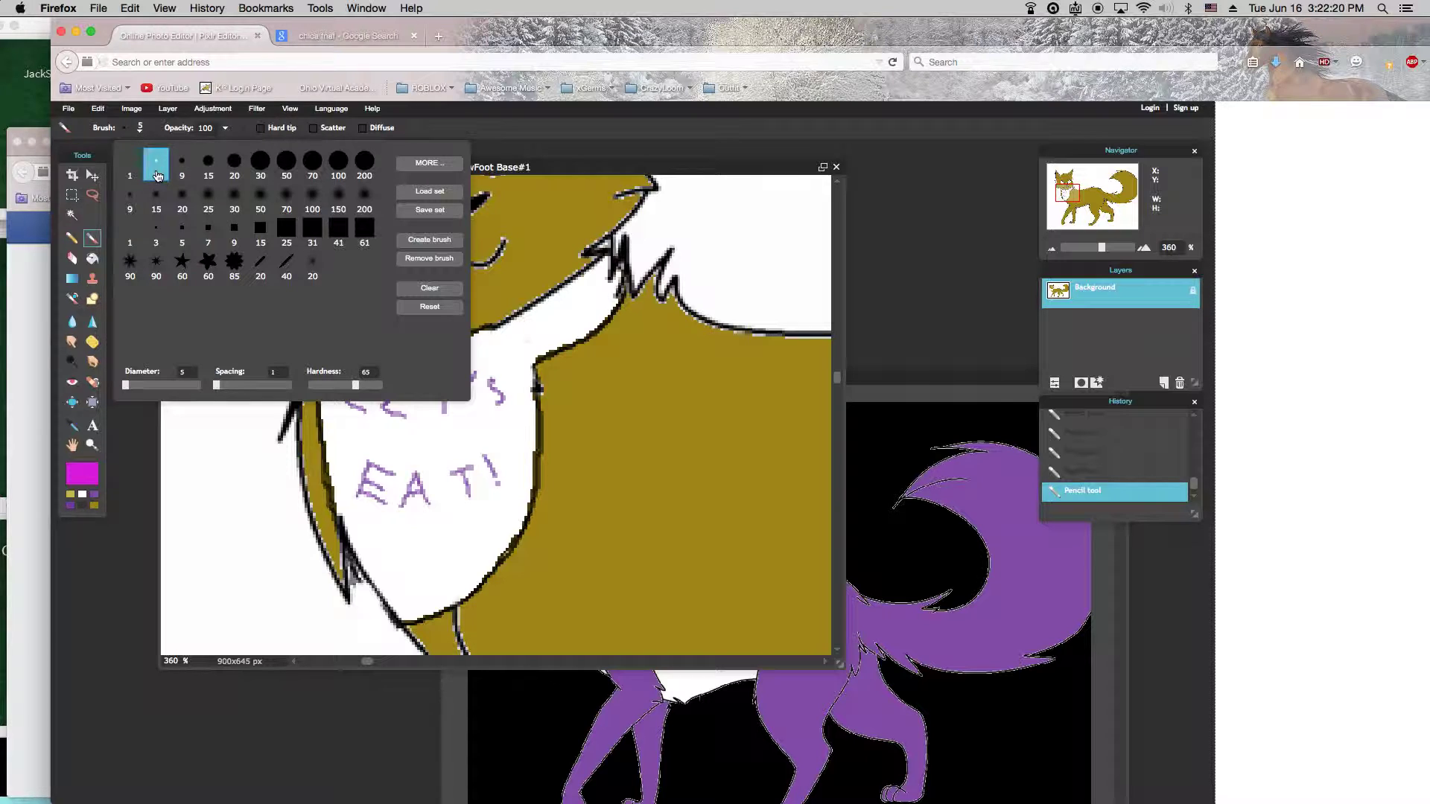
pyautogui.click(440, 565)
pyautogui.click(526, 346)
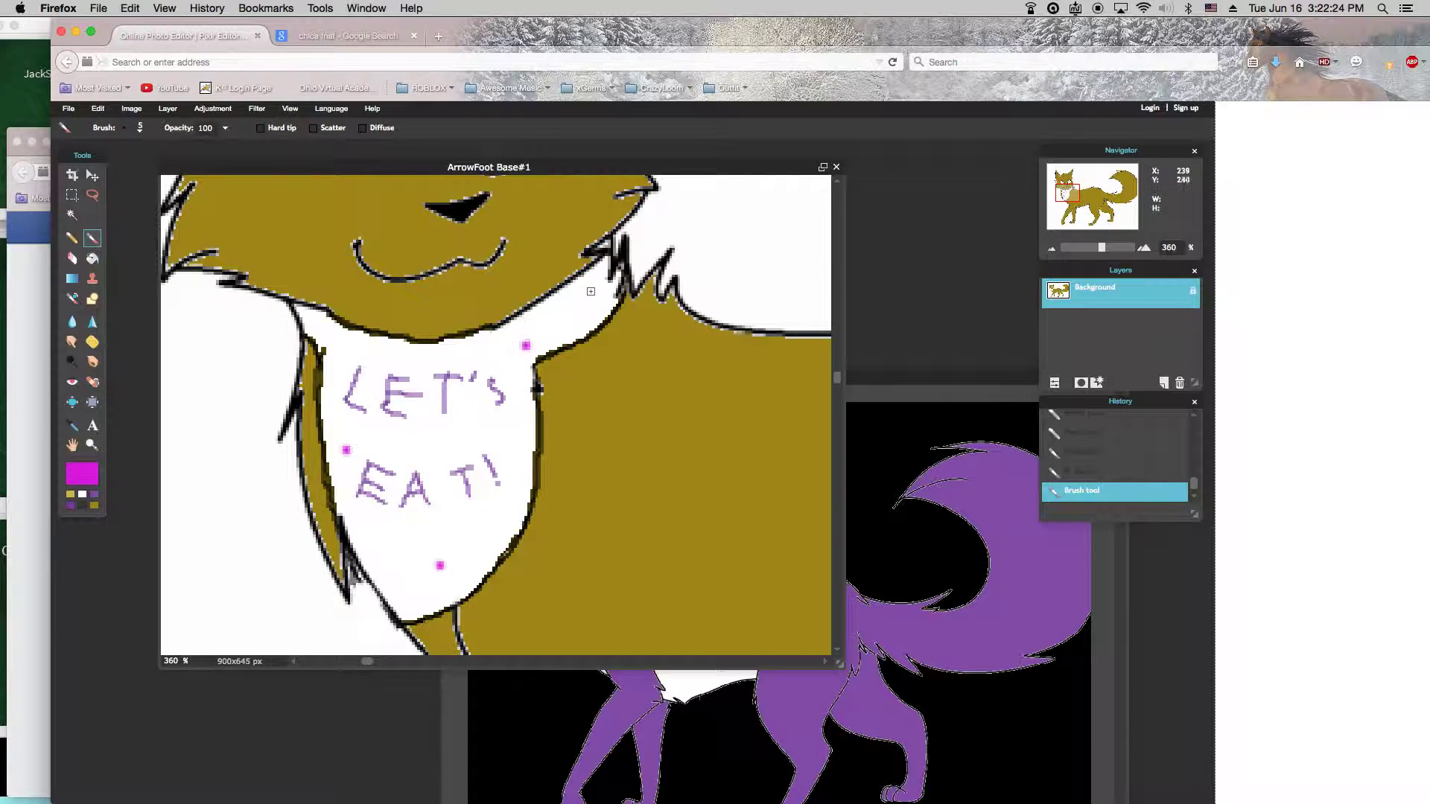
pyautogui.click(589, 284)
pyautogui.click(311, 319)
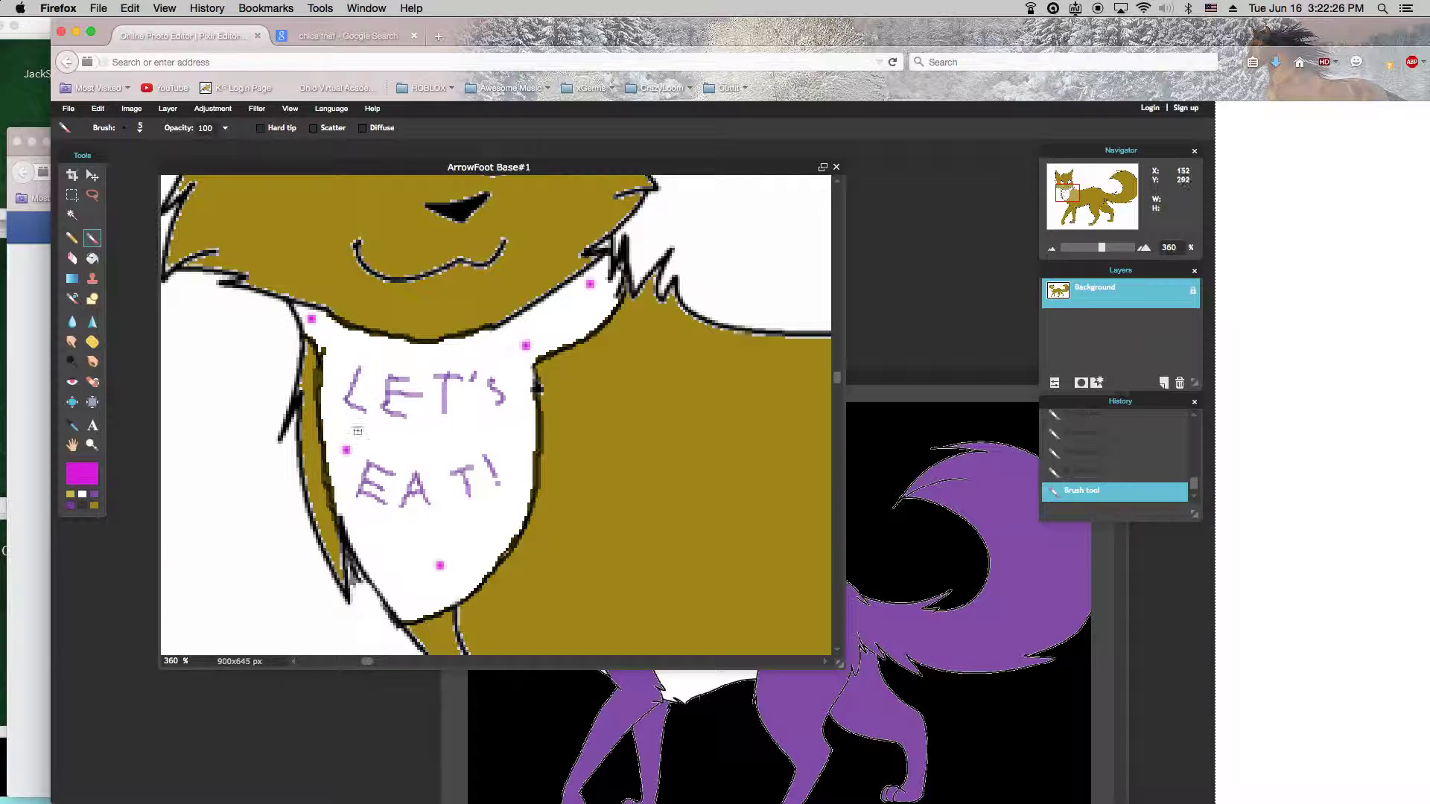
# Add gold dots between the magenta ones around the bib with the same small brush.
pyautogui.click(70, 494)
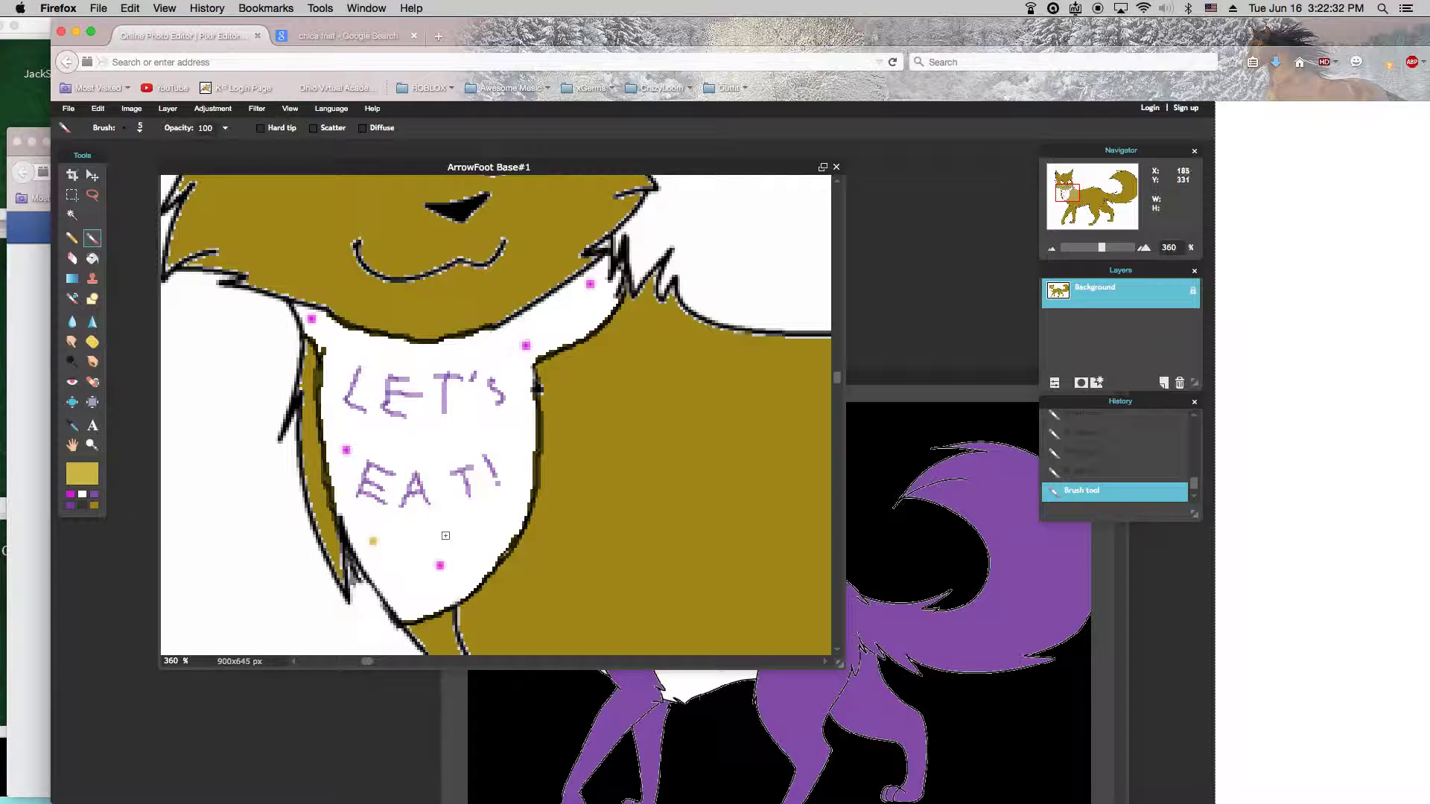
pyautogui.click(510, 460)
pyautogui.click(346, 353)
pyautogui.click(560, 304)
# Check the bib's confetti colours in the Chica reference picture and set the paint colour to blue #4c86a6.
pyautogui.click(348, 38)
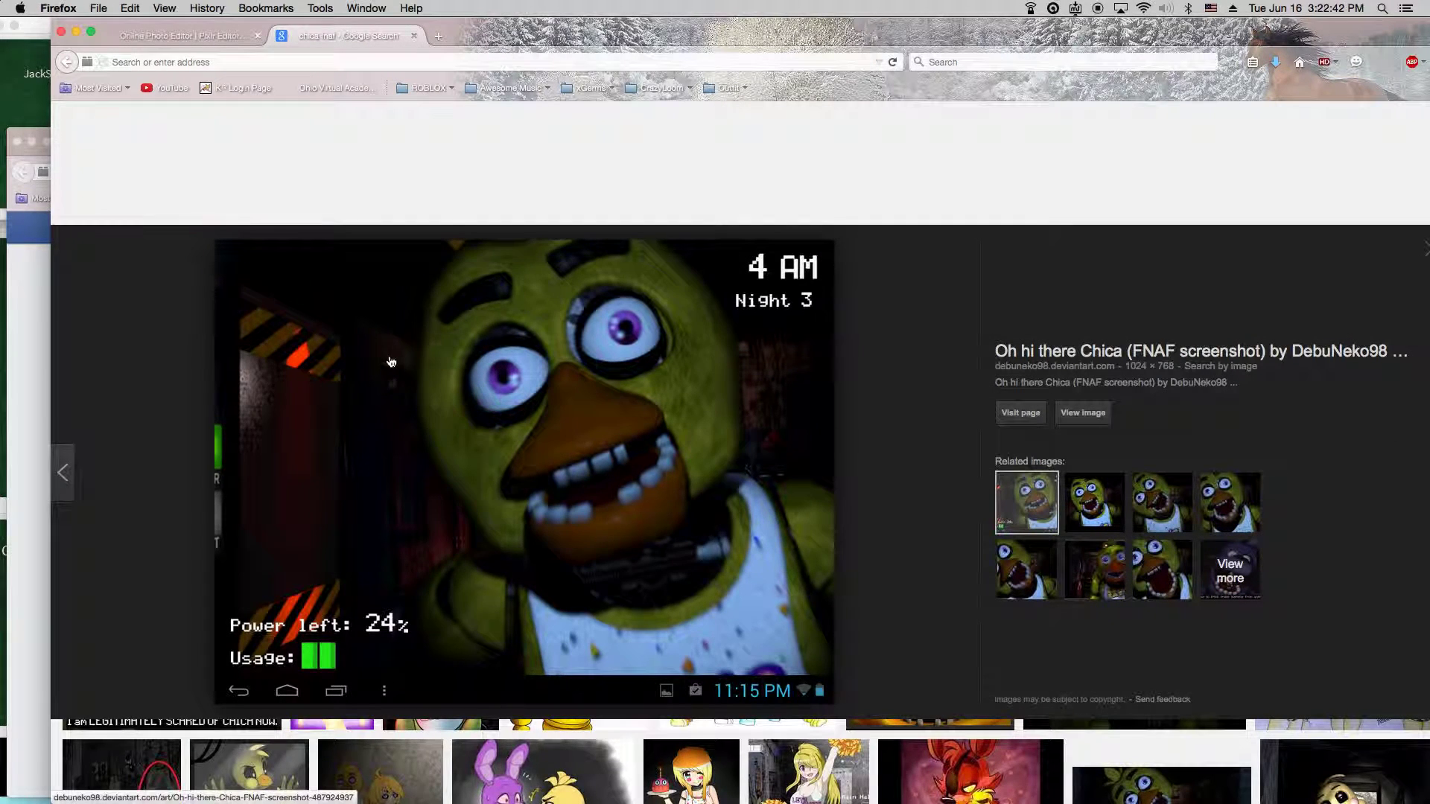
pyautogui.click(224, 36)
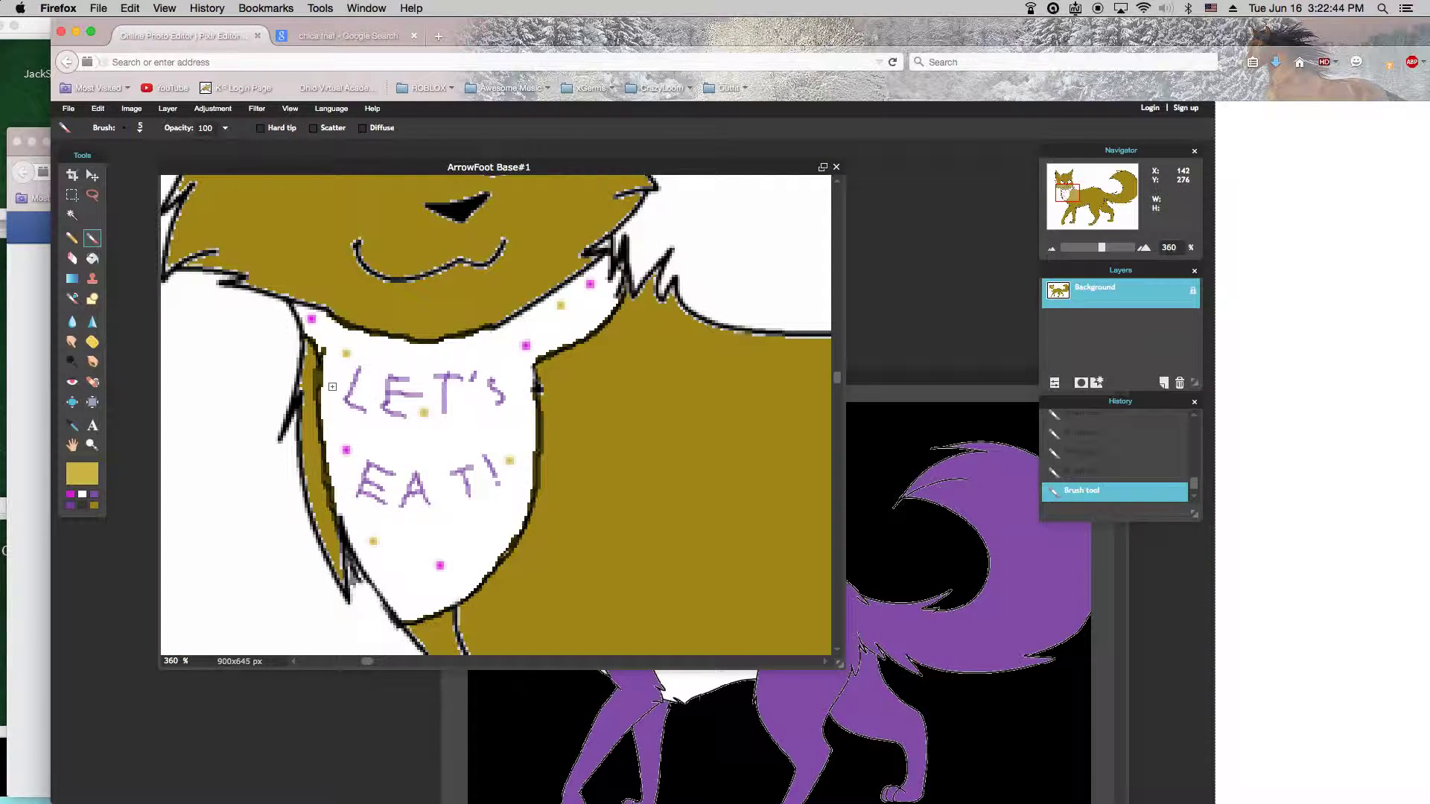
pyautogui.click(372, 37)
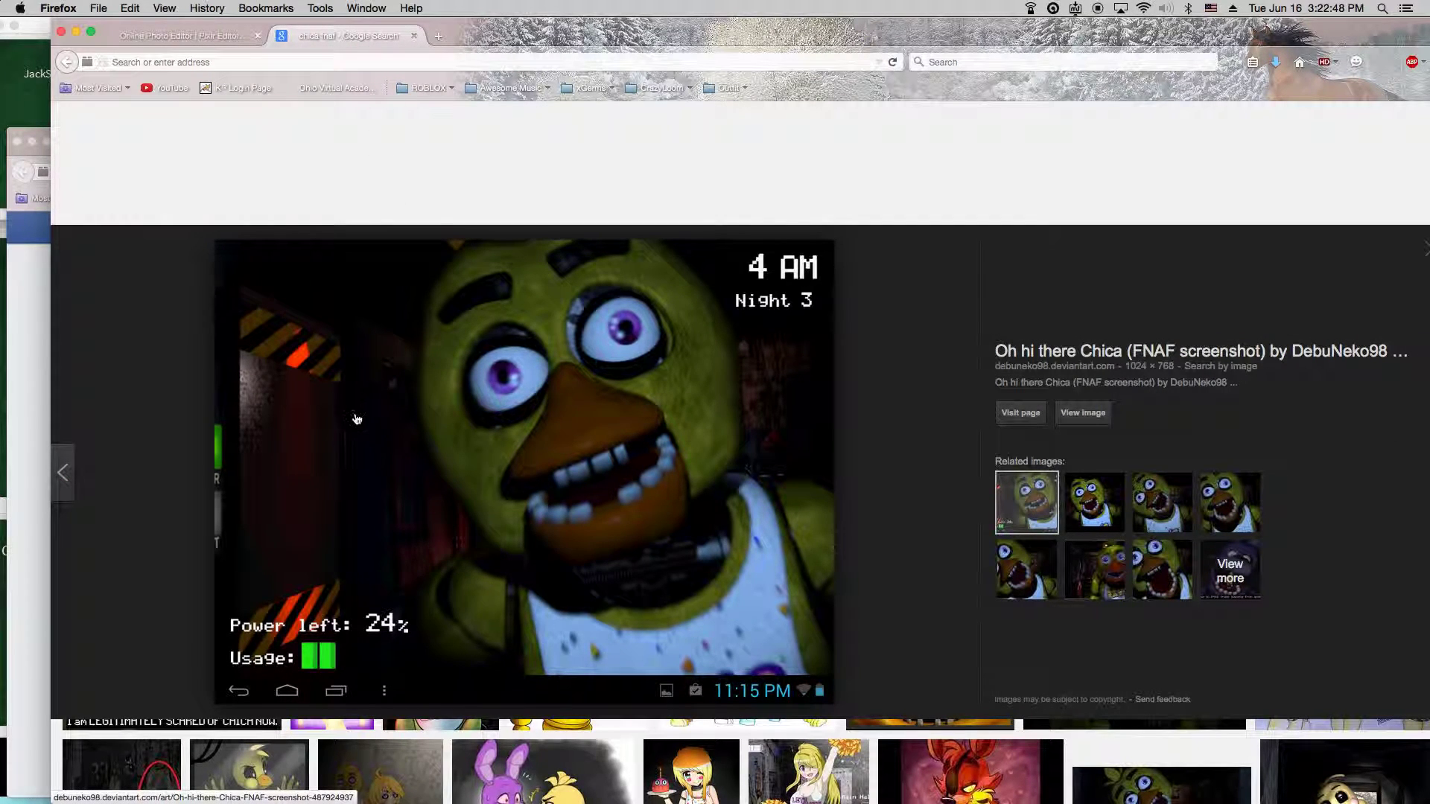
pyautogui.click(190, 39)
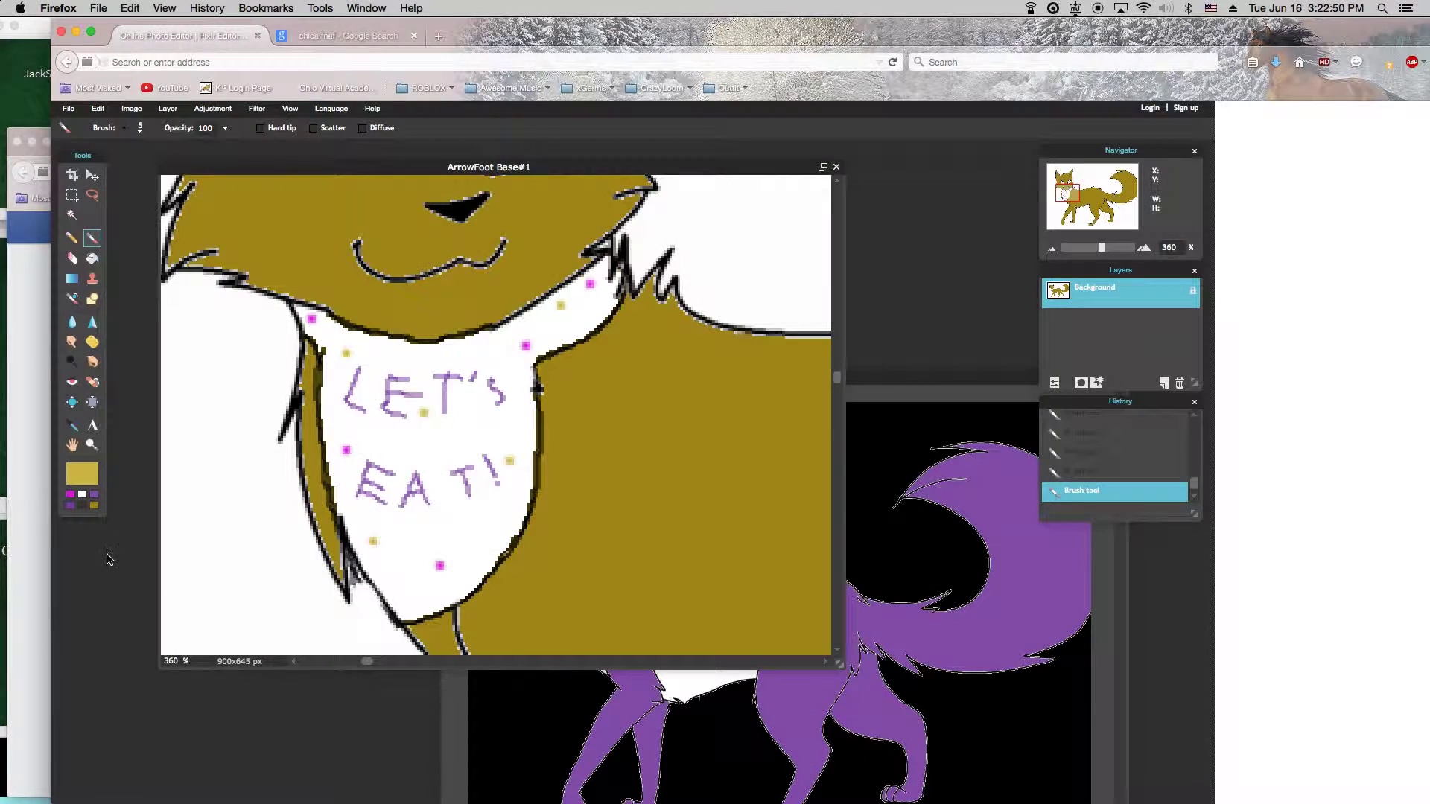
pyautogui.click(94, 494)
pyautogui.click(83, 477)
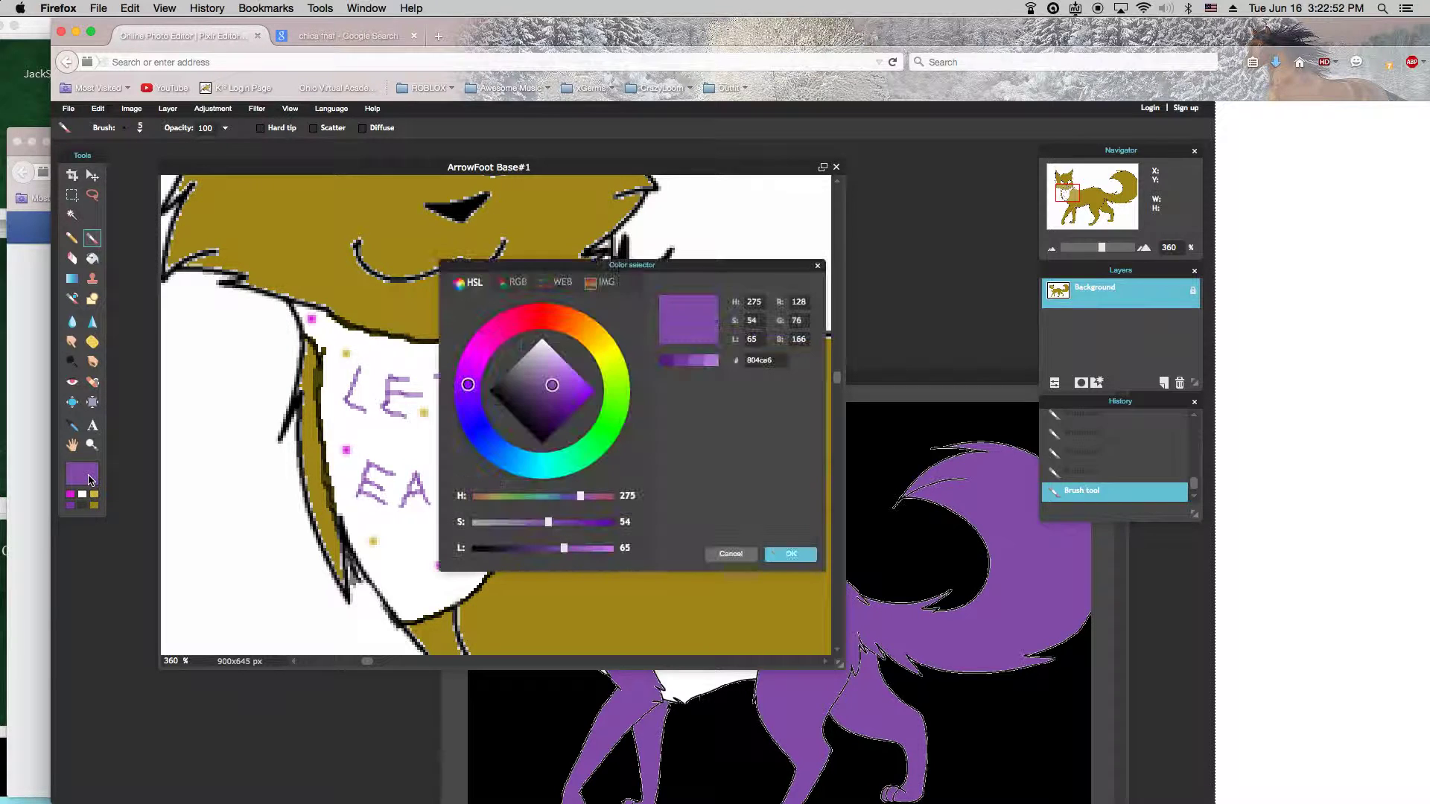
pyautogui.moveTo(545, 464)
pyautogui.mouseDown()
pyautogui.moveTo(489, 444)
pyautogui.moveTo(515, 463)
pyautogui.mouseUp()
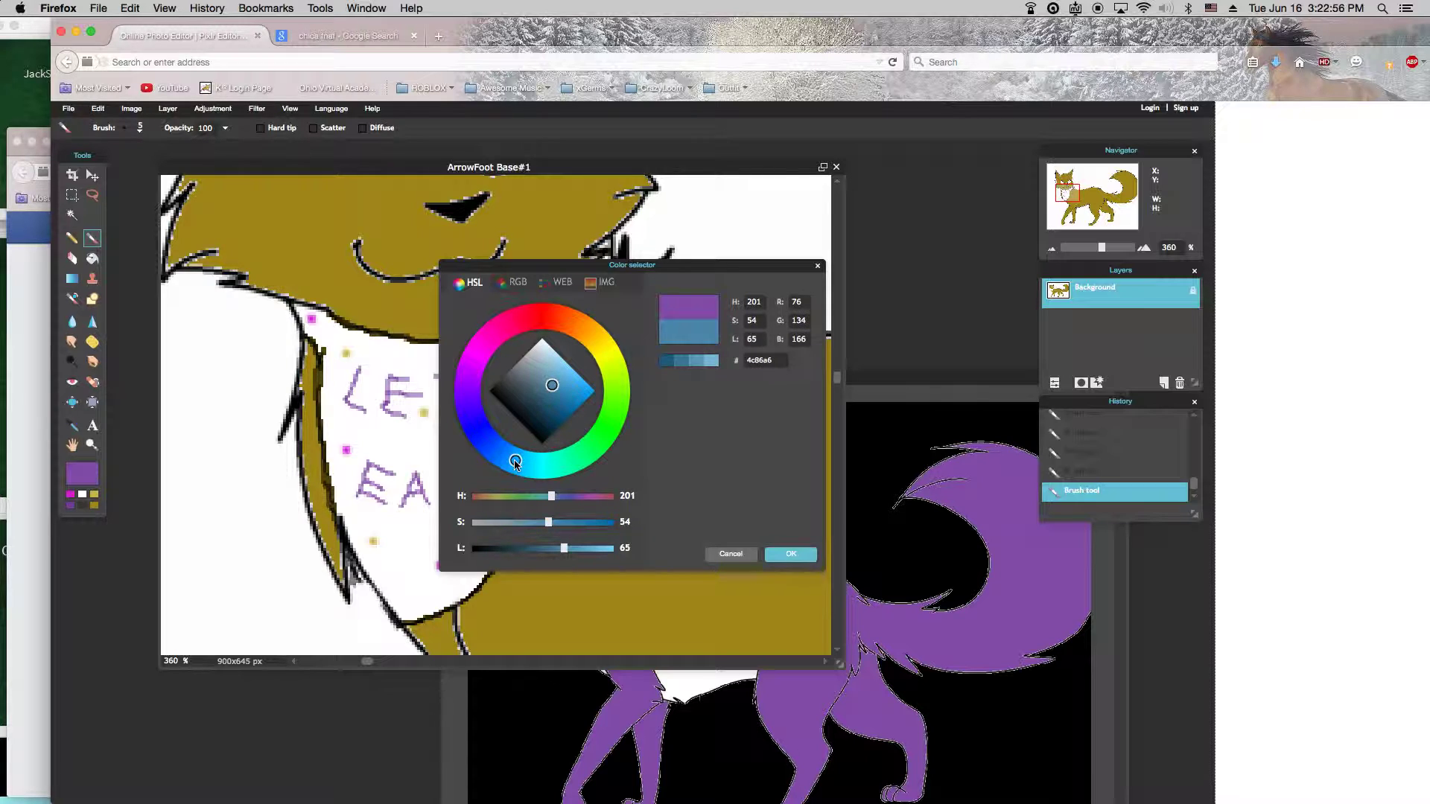
pyautogui.click(790, 555)
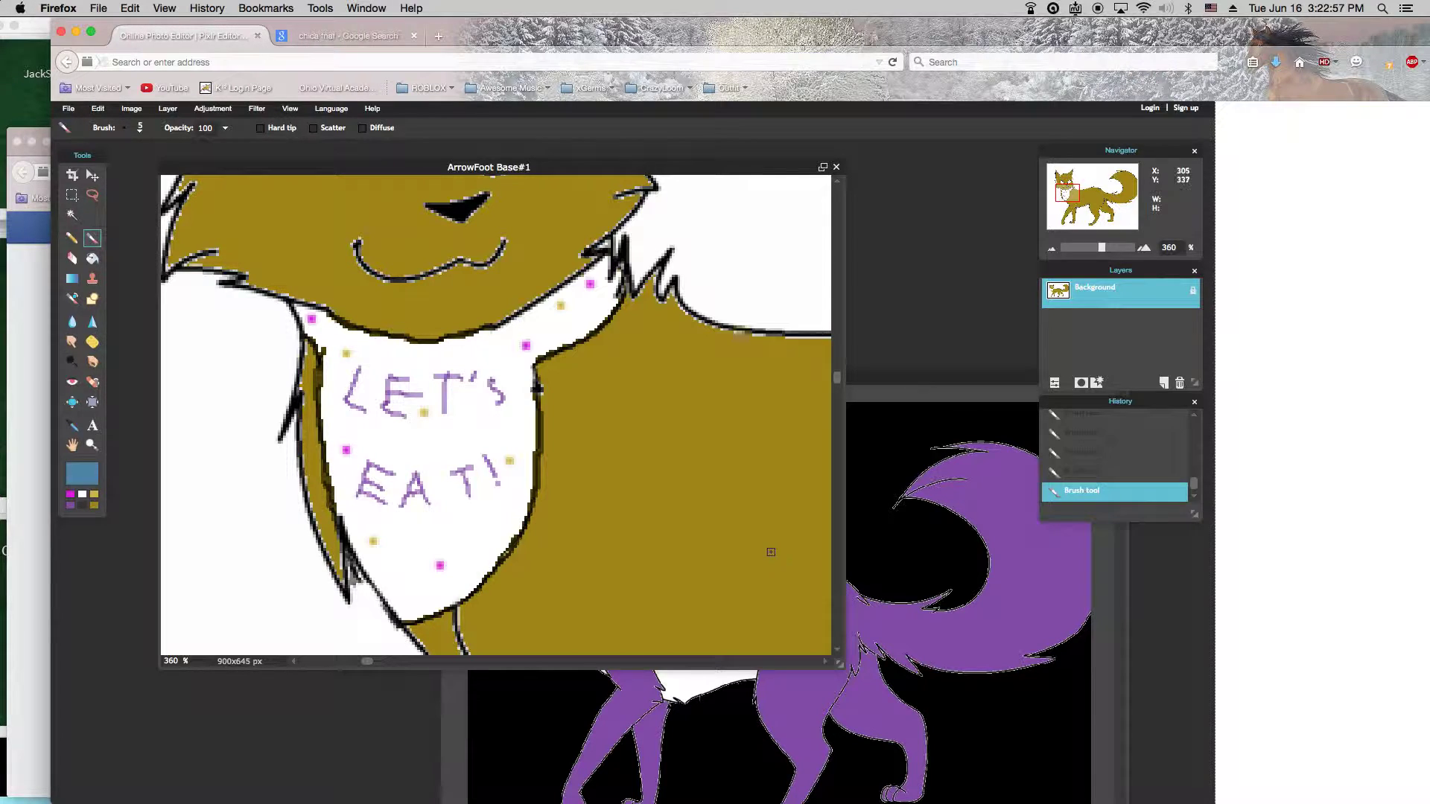
# Dab six blue dots between the magenta and gold ones across the bib and its strap.
pyautogui.click(469, 519)
pyautogui.click(402, 584)
pyautogui.click(450, 445)
pyautogui.click(375, 388)
pyautogui.click(588, 318)
pyautogui.click(492, 345)
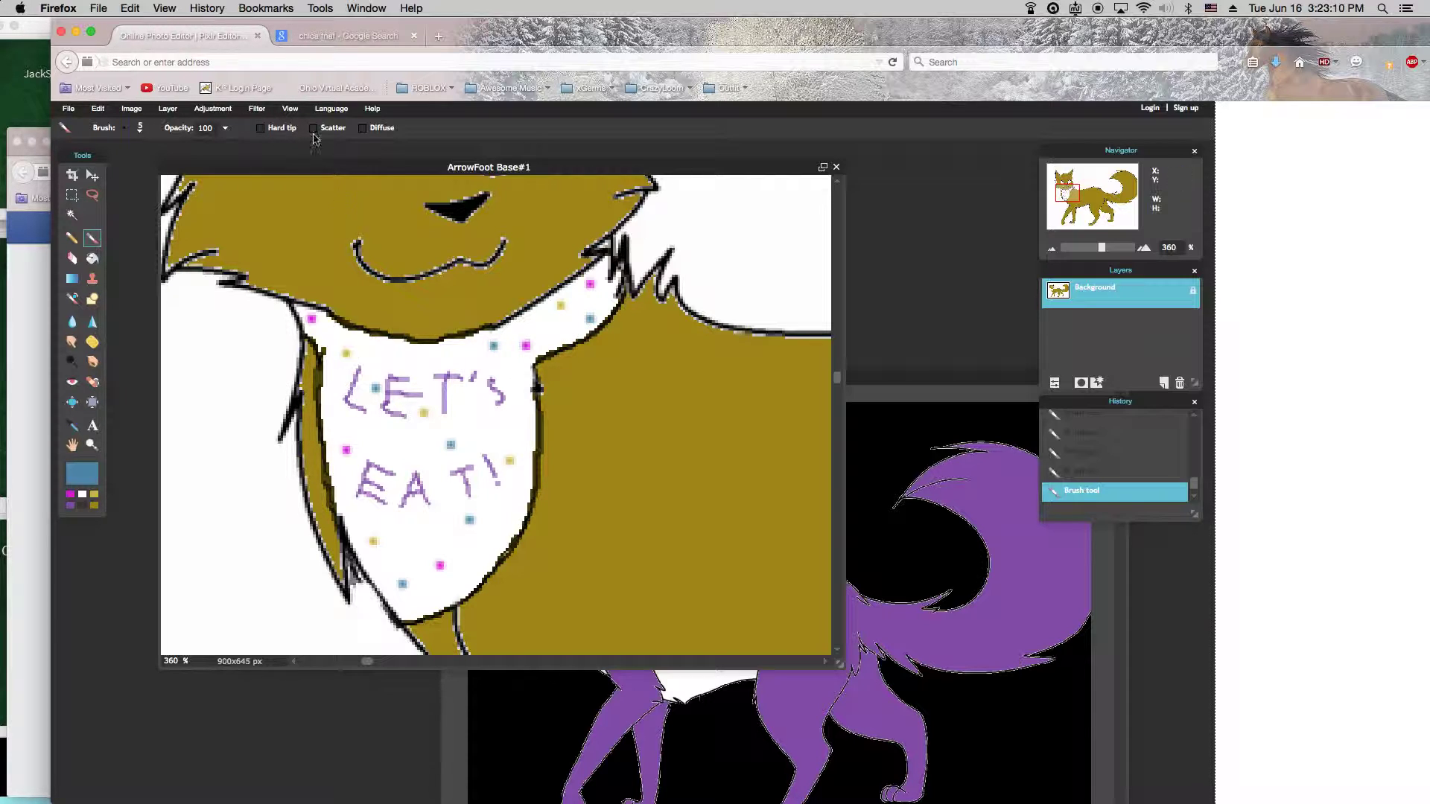
# Recheck the confetti in the Chica reference picture and set the paint colour to dark purple #511f78.
pyautogui.click(310, 35)
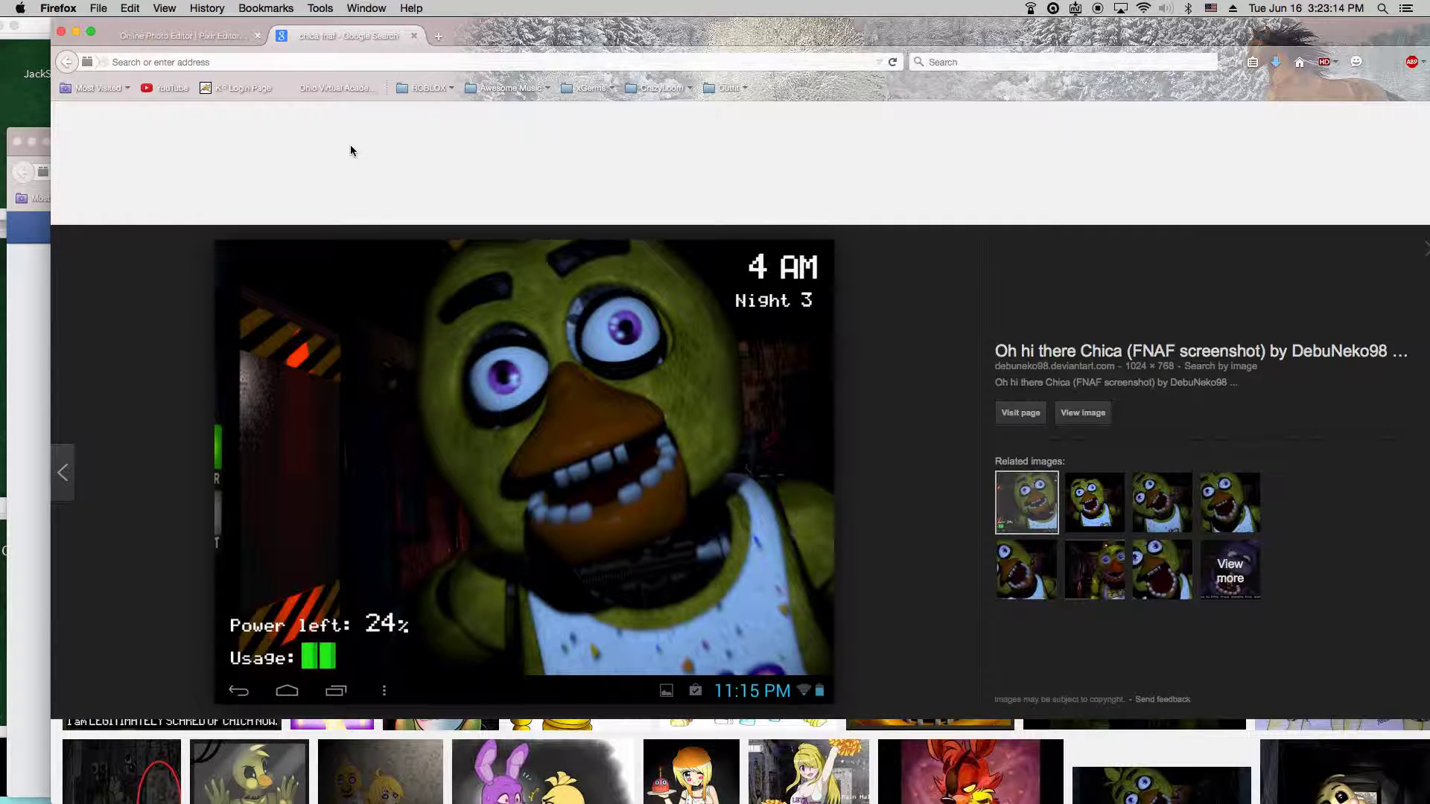
pyautogui.click(195, 36)
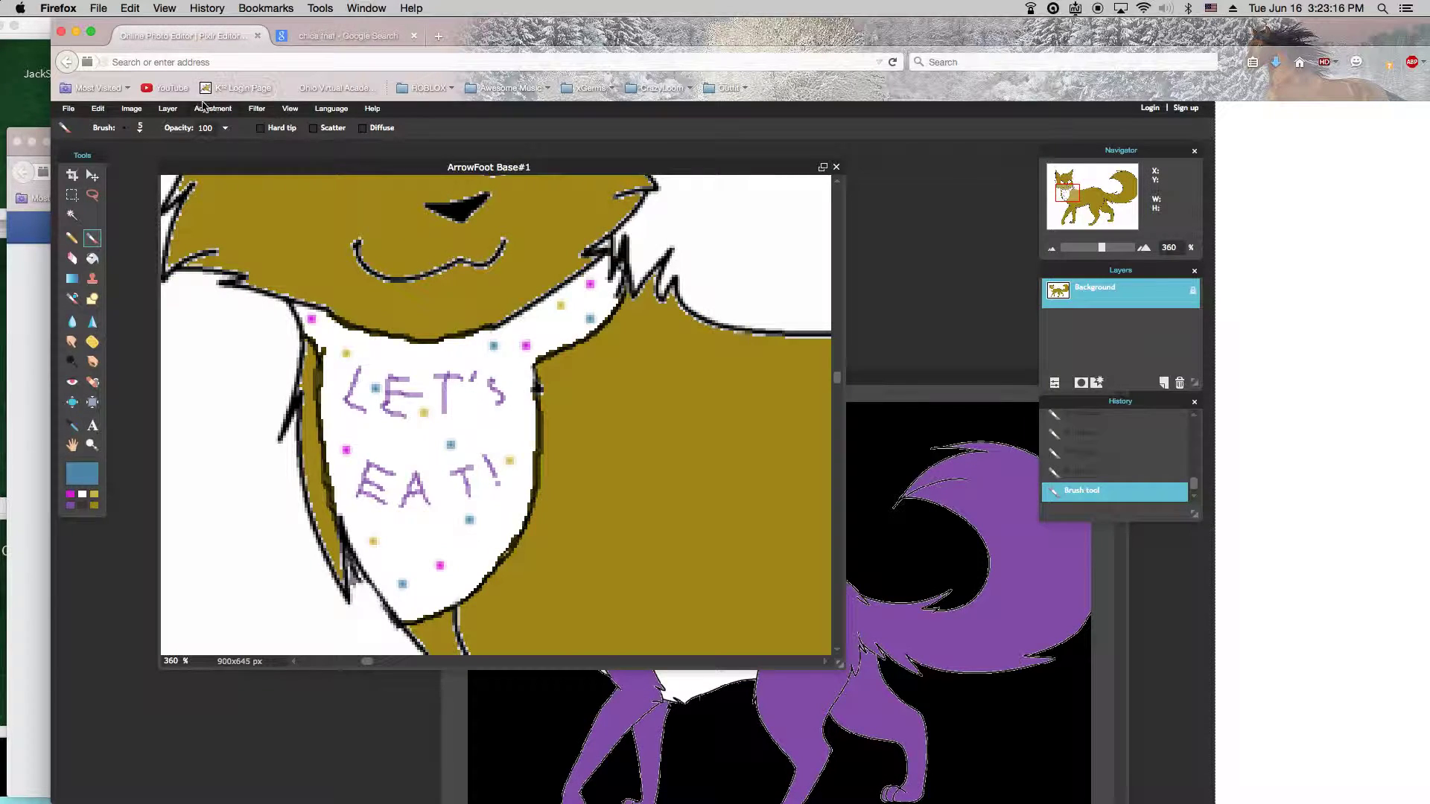
pyautogui.click(71, 506)
pyautogui.click(82, 473)
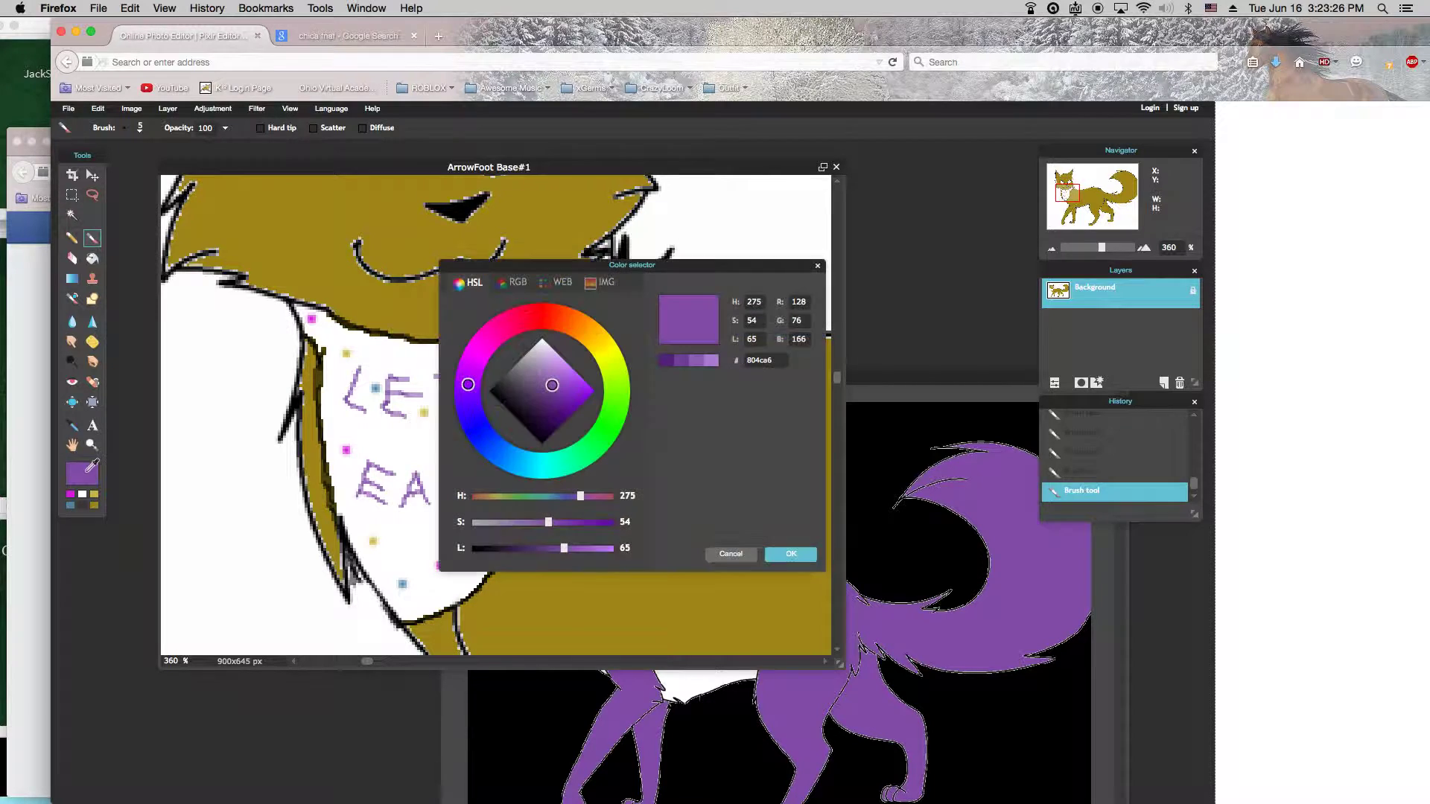
pyautogui.click(338, 37)
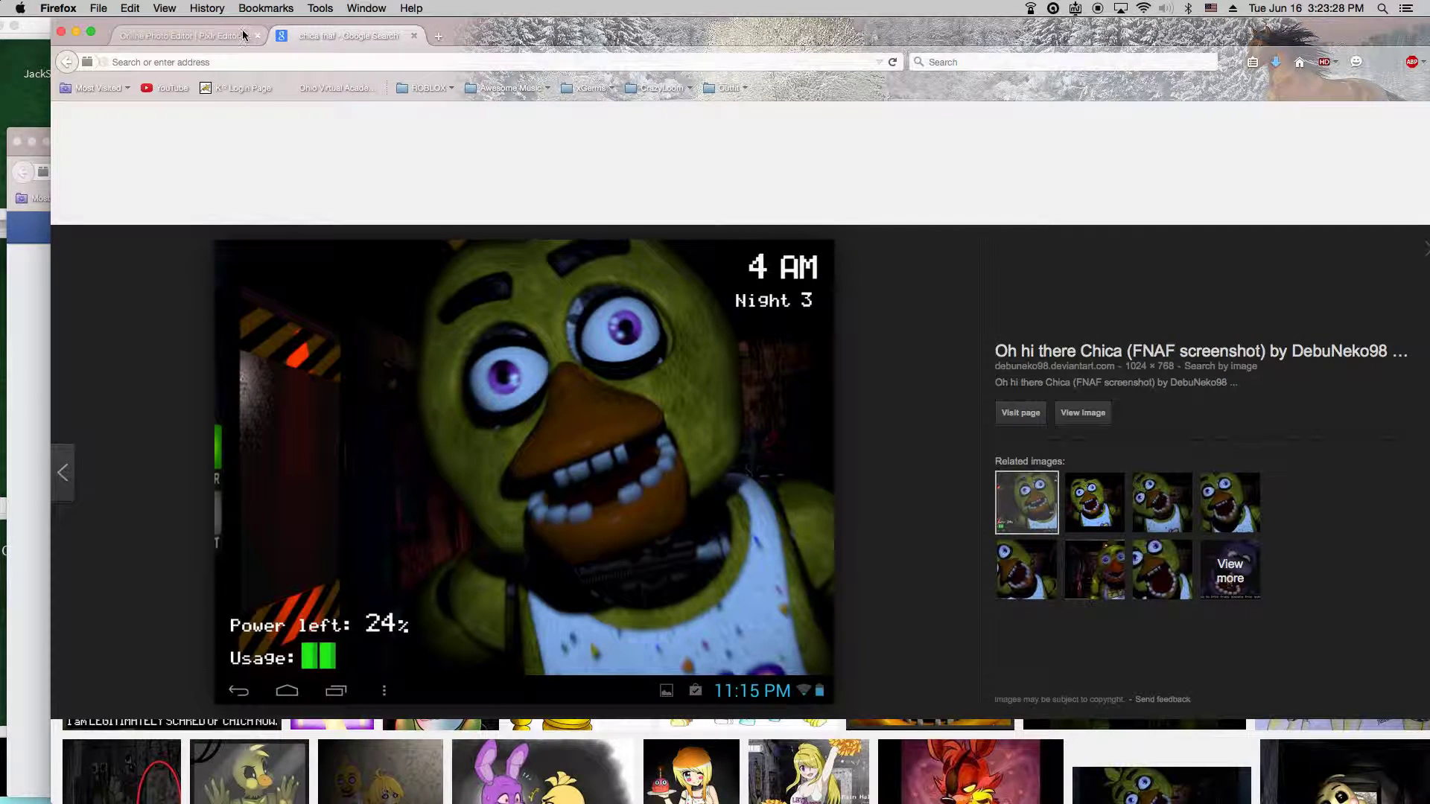
pyautogui.click(216, 33)
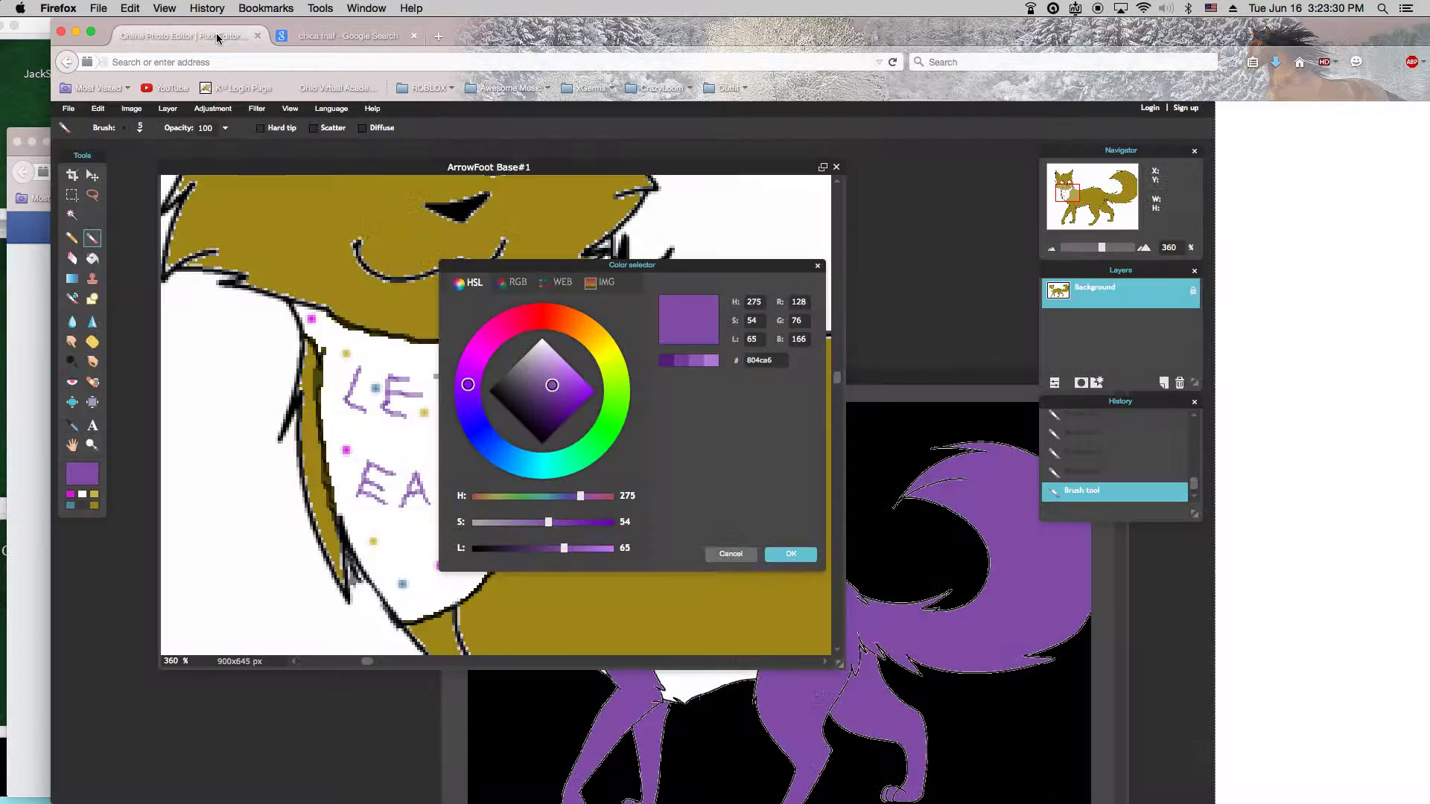
pyautogui.click(667, 364)
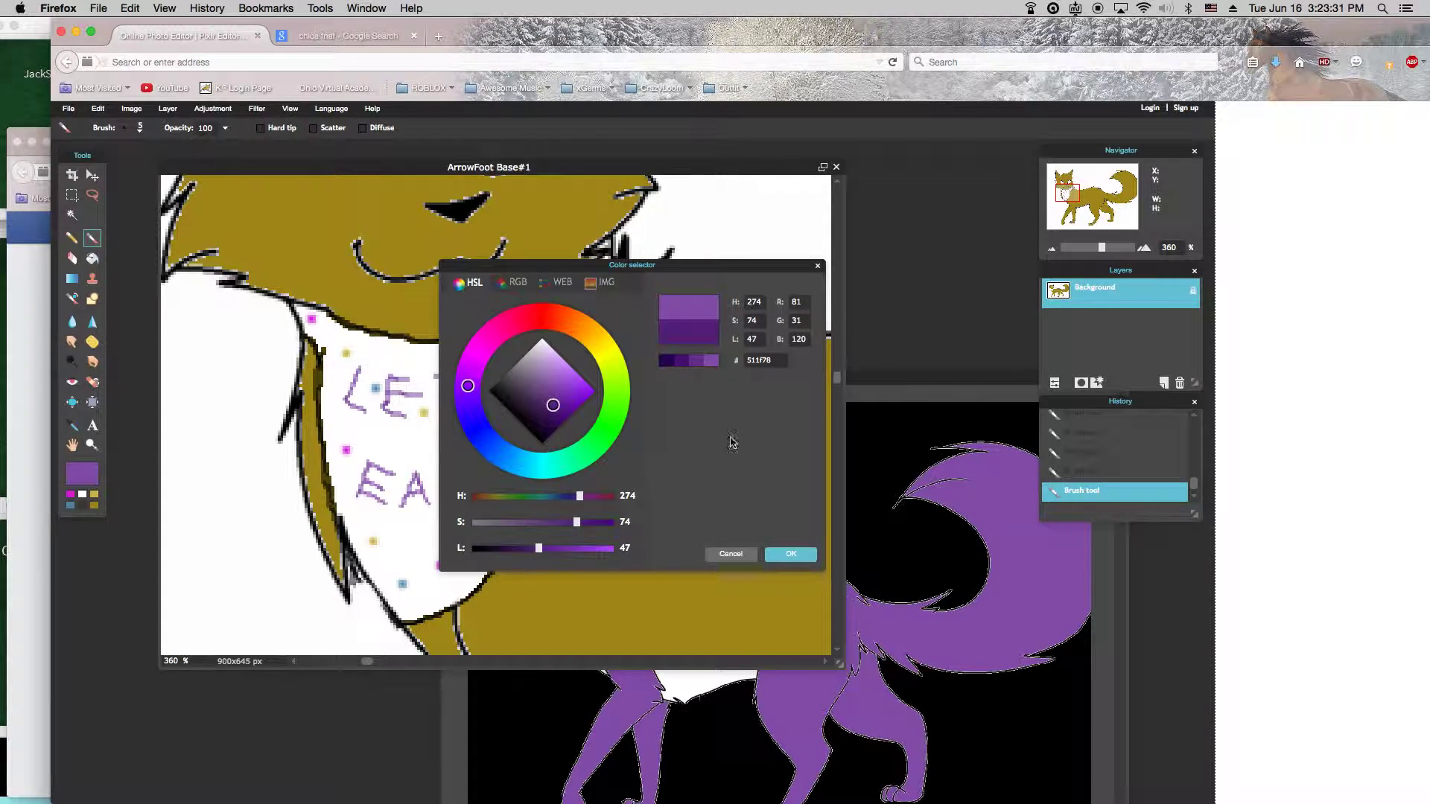
pyautogui.click(791, 554)
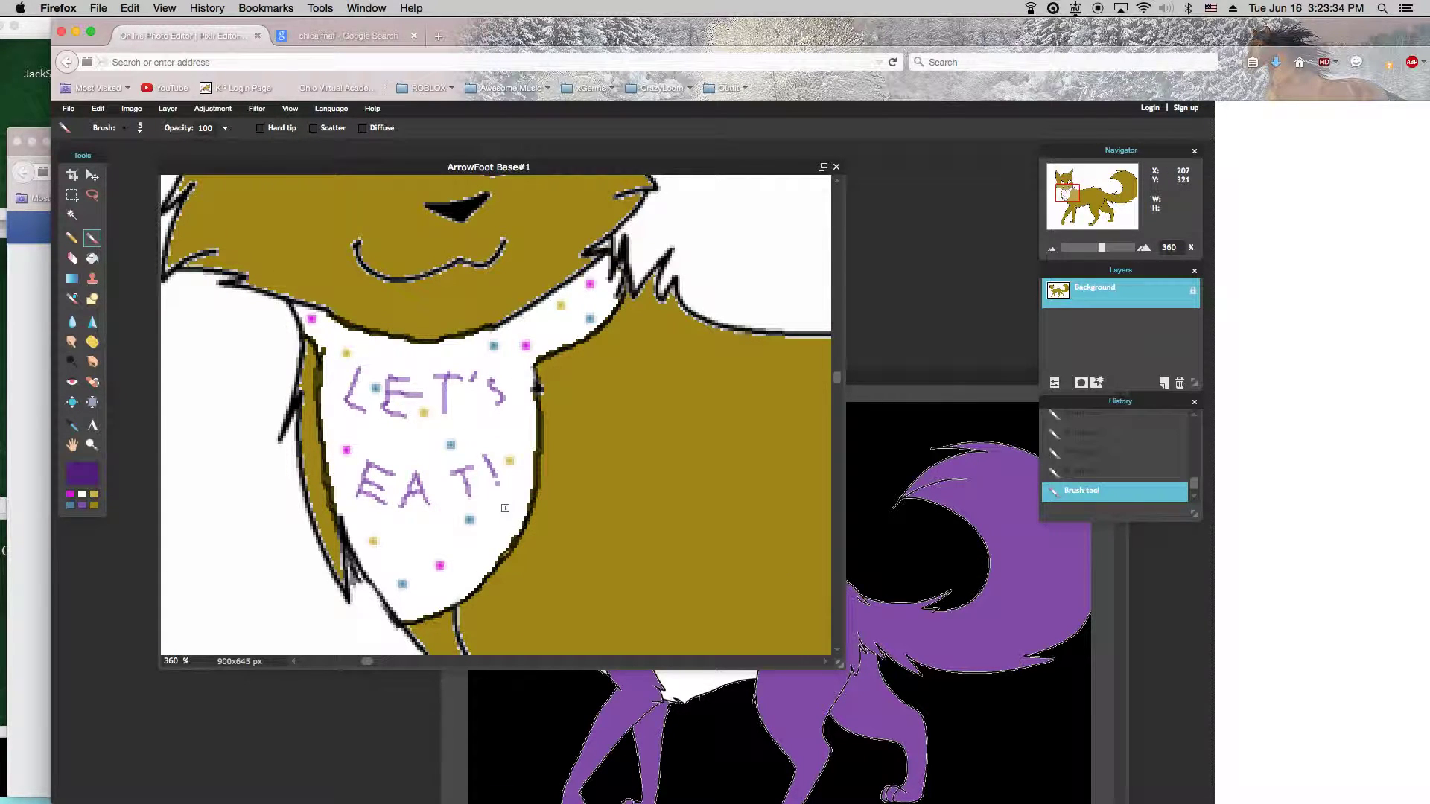
# Dab six dark purple dots in the remaining gaps around the bib's lettering and on its strap.
pyautogui.click(501, 520)
pyautogui.click(415, 538)
pyautogui.click(335, 423)
pyautogui.click(518, 378)
pyautogui.click(557, 329)
pyautogui.click(416, 360)
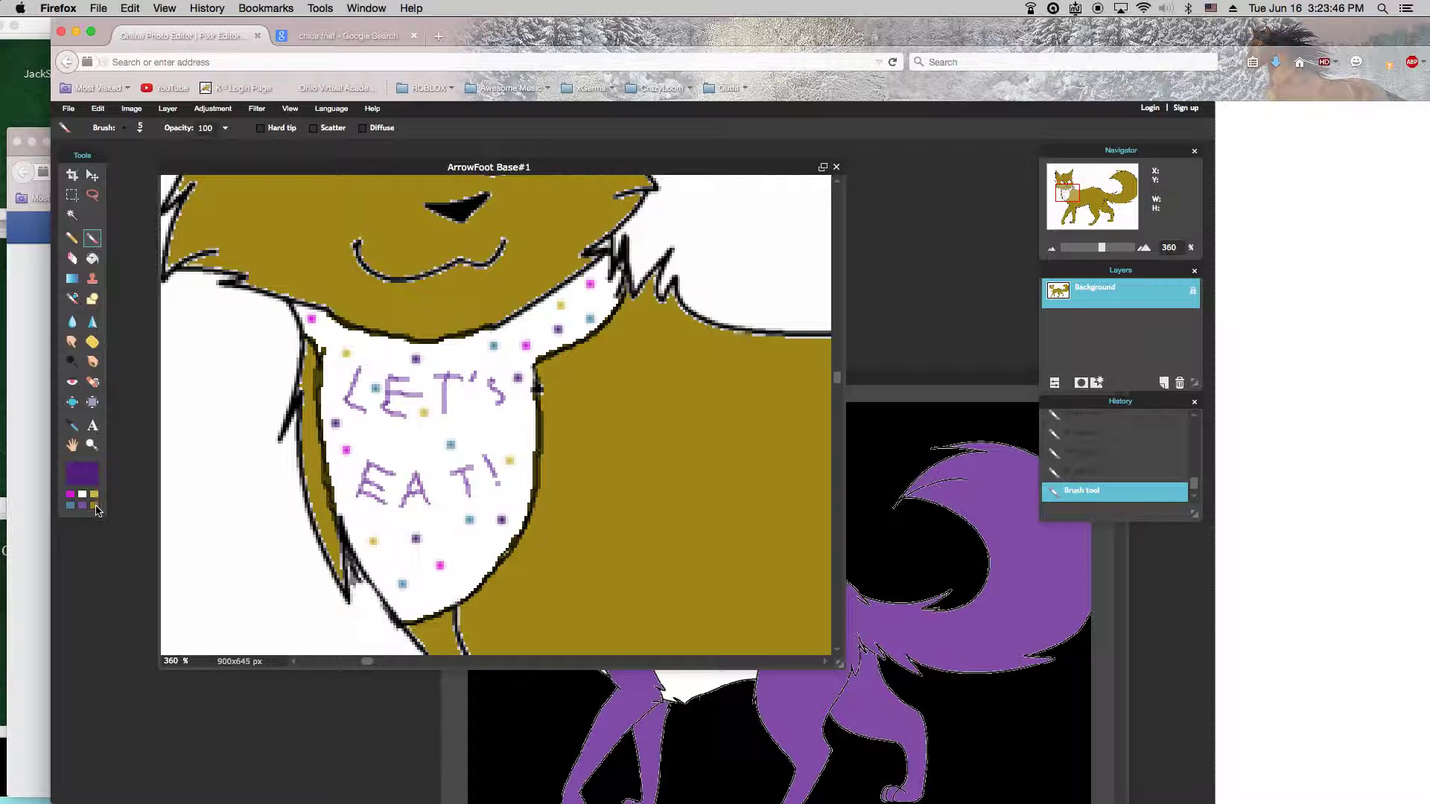
# Compare the whole cat drawing with the Chica reference picture.
pyautogui.click(95, 505)
pyautogui.moveTo(1102, 248); pyautogui.dragTo(1080, 255)
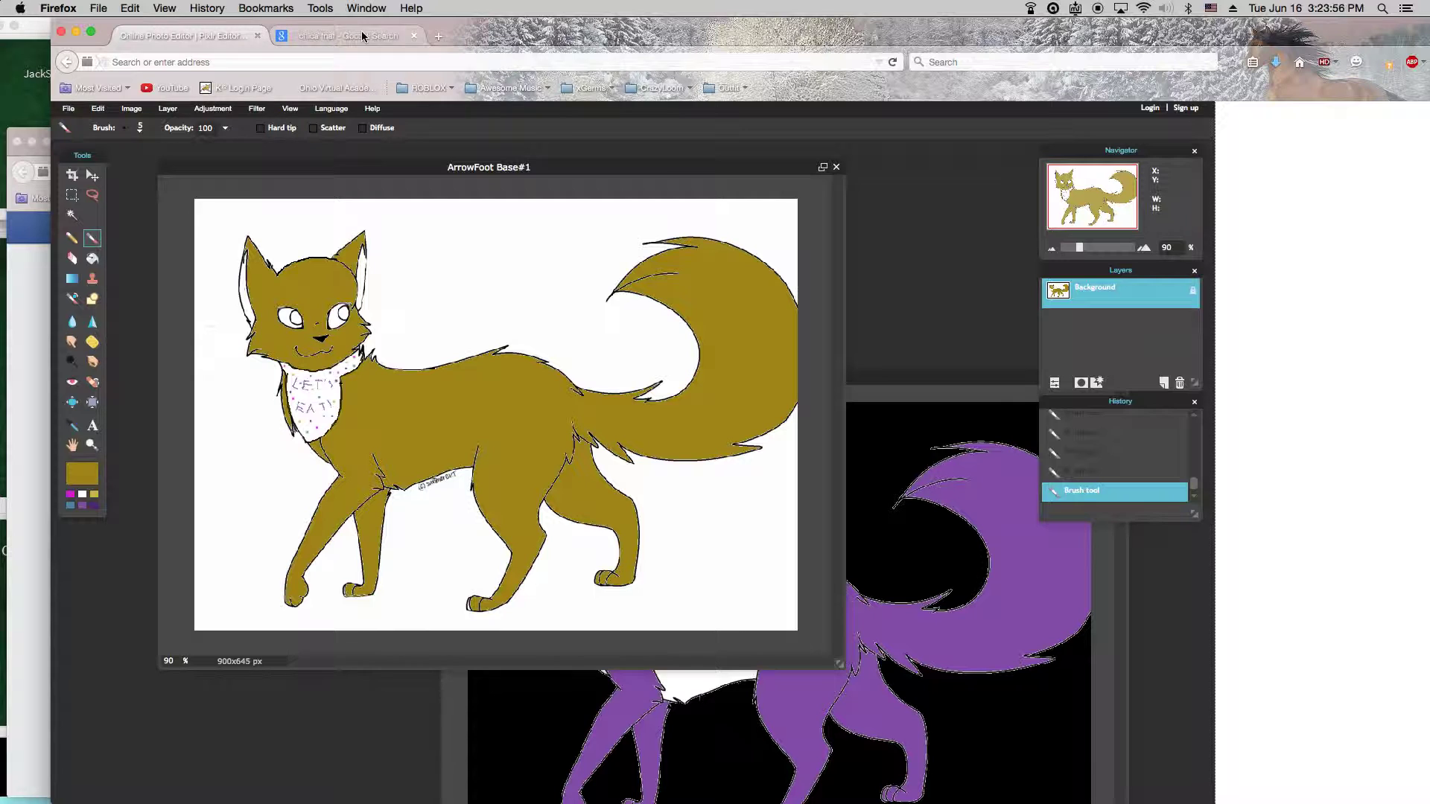
pyautogui.click(298, 37)
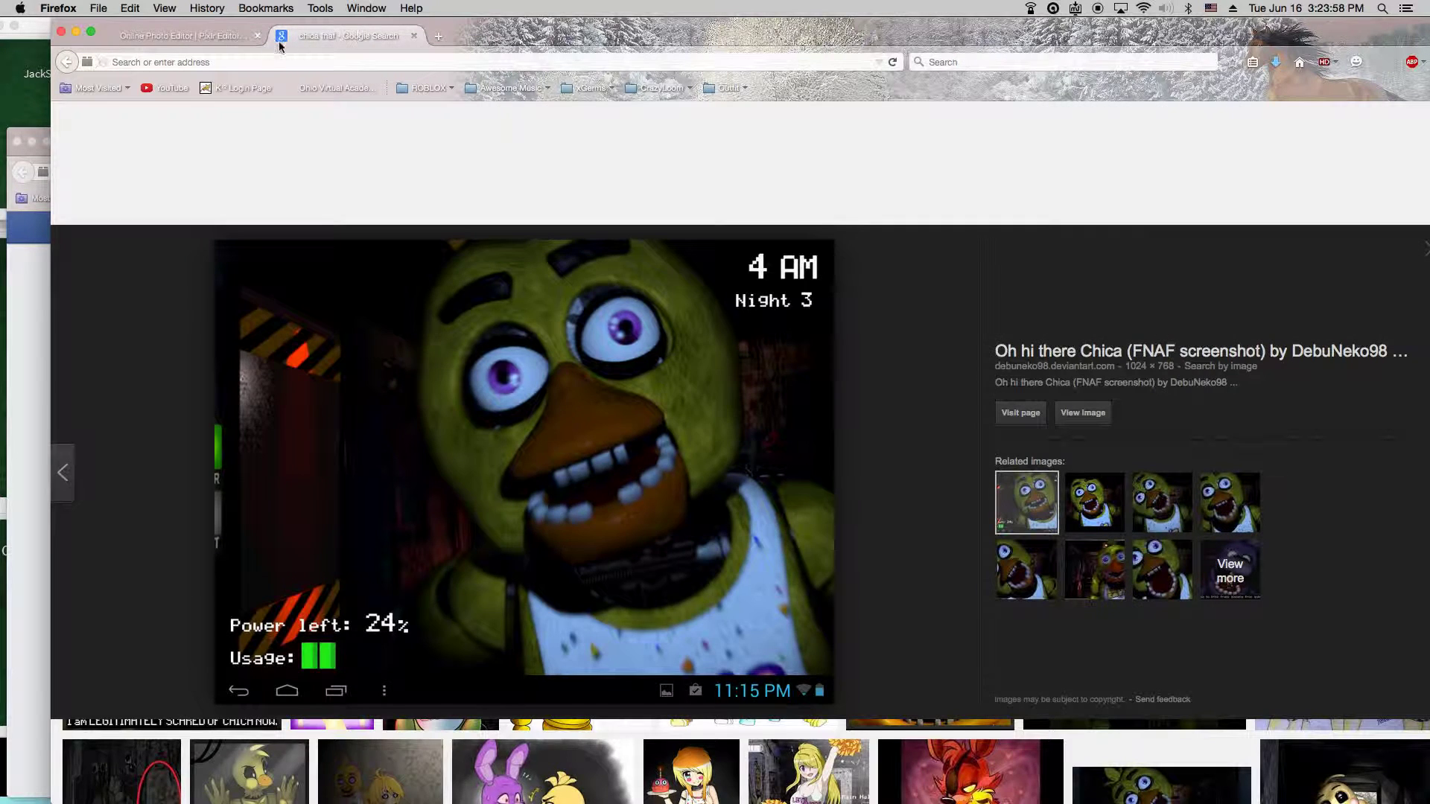
pyautogui.click(201, 35)
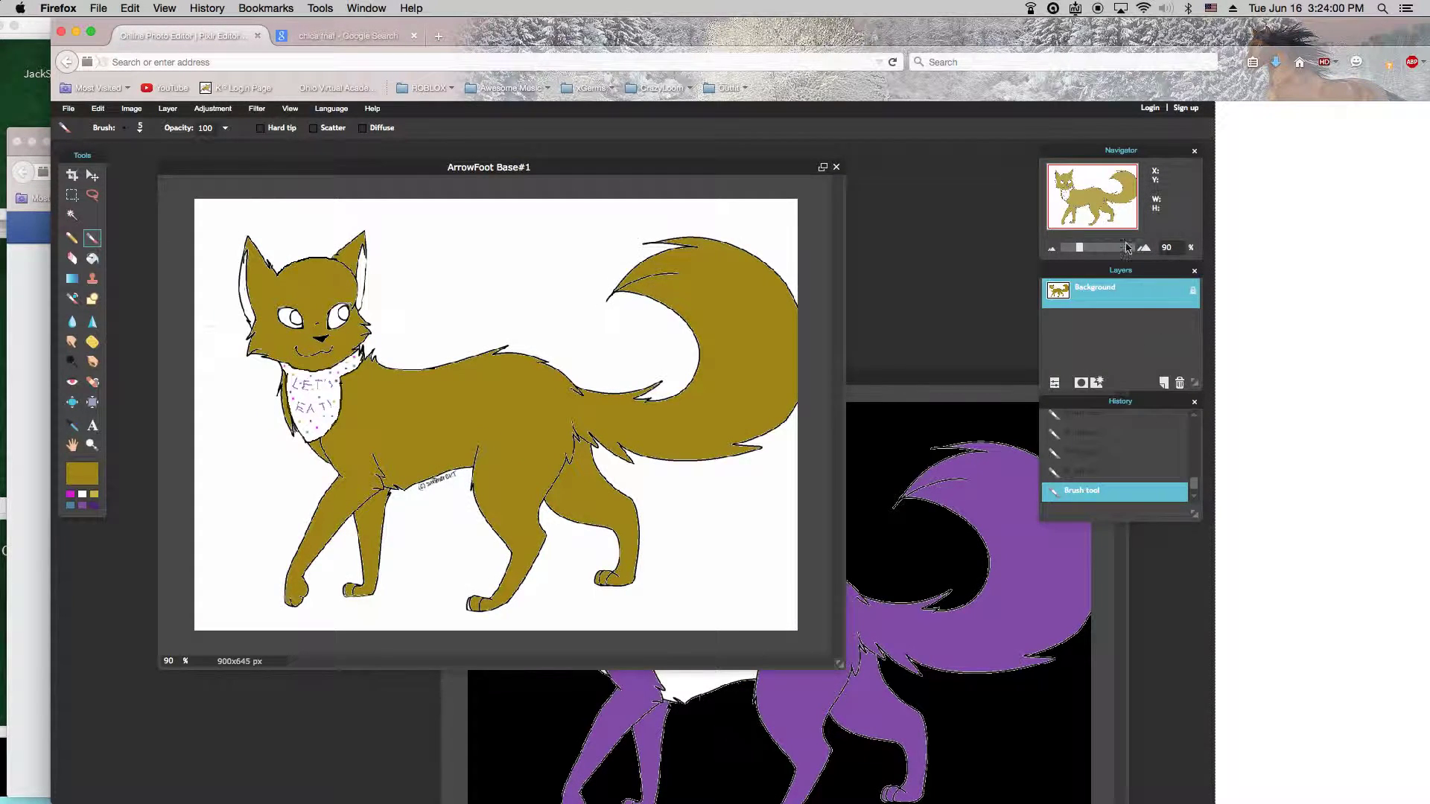
# Check Chica's eye colour in the reference picture and fill both of the cat's irises with the lighter purple using the Paint bucket.
pyautogui.moveTo(1082, 249); pyautogui.dragTo(1102, 248)
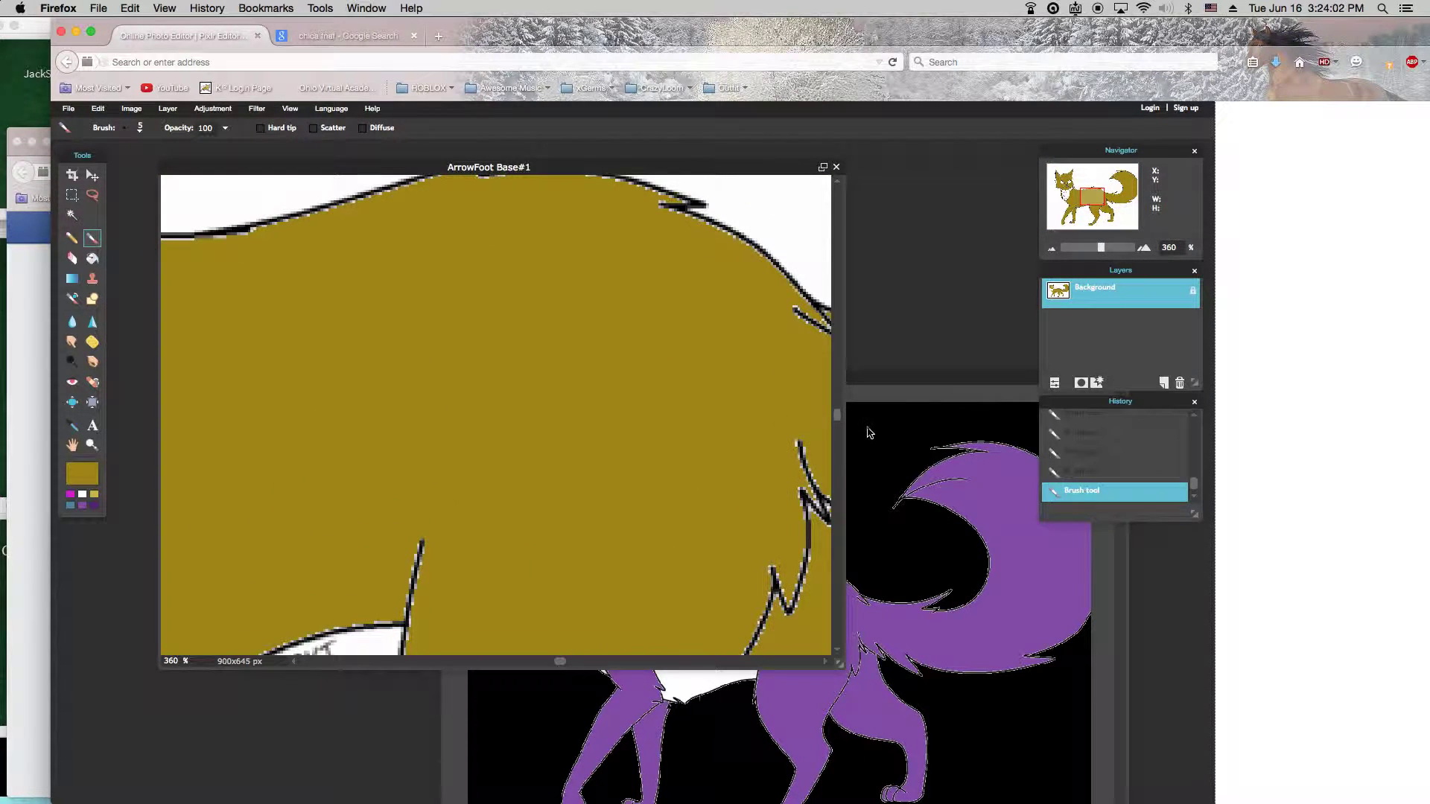
pyautogui.moveTo(838, 421); pyautogui.dragTo(838, 296)
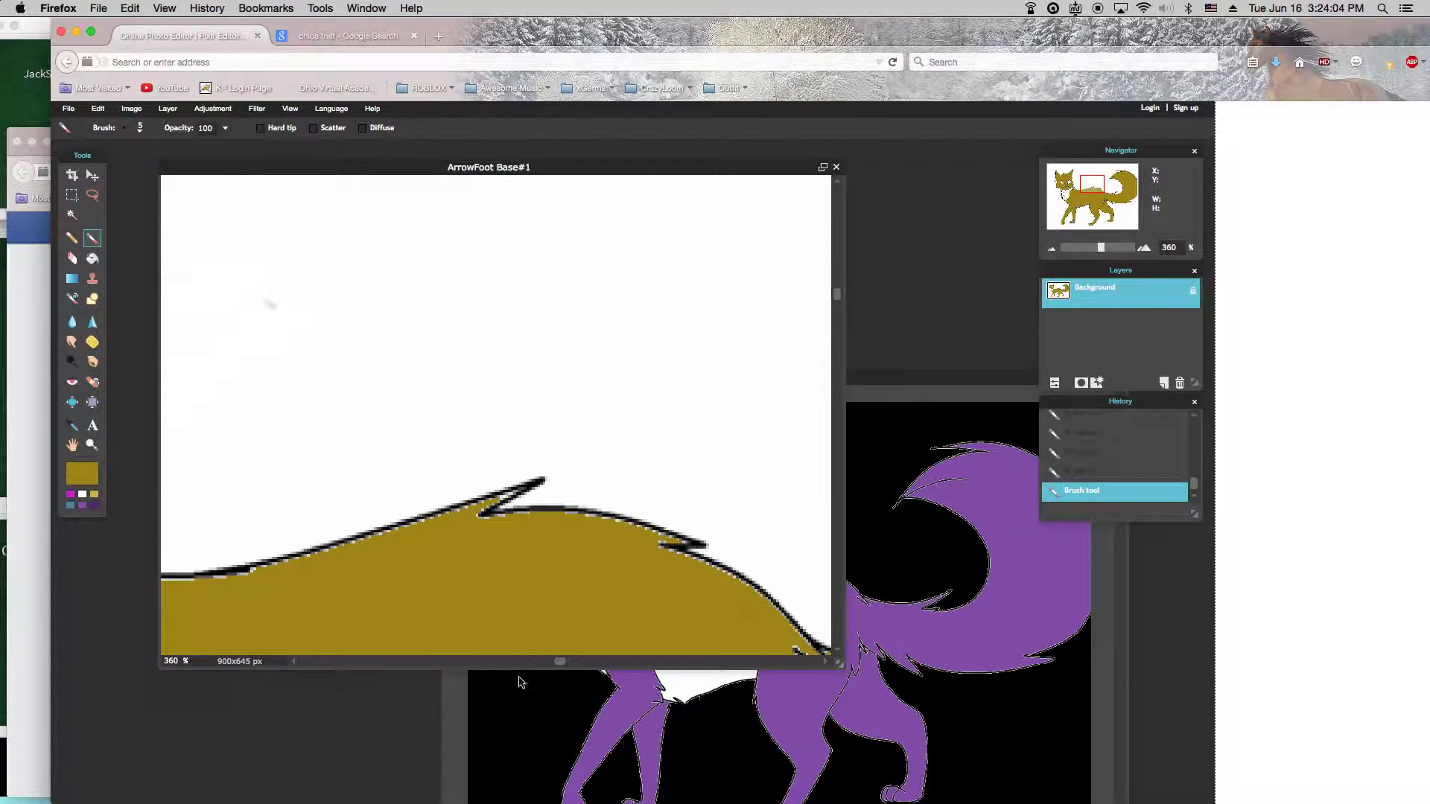
pyautogui.moveTo(557, 668); pyautogui.dragTo(355, 668)
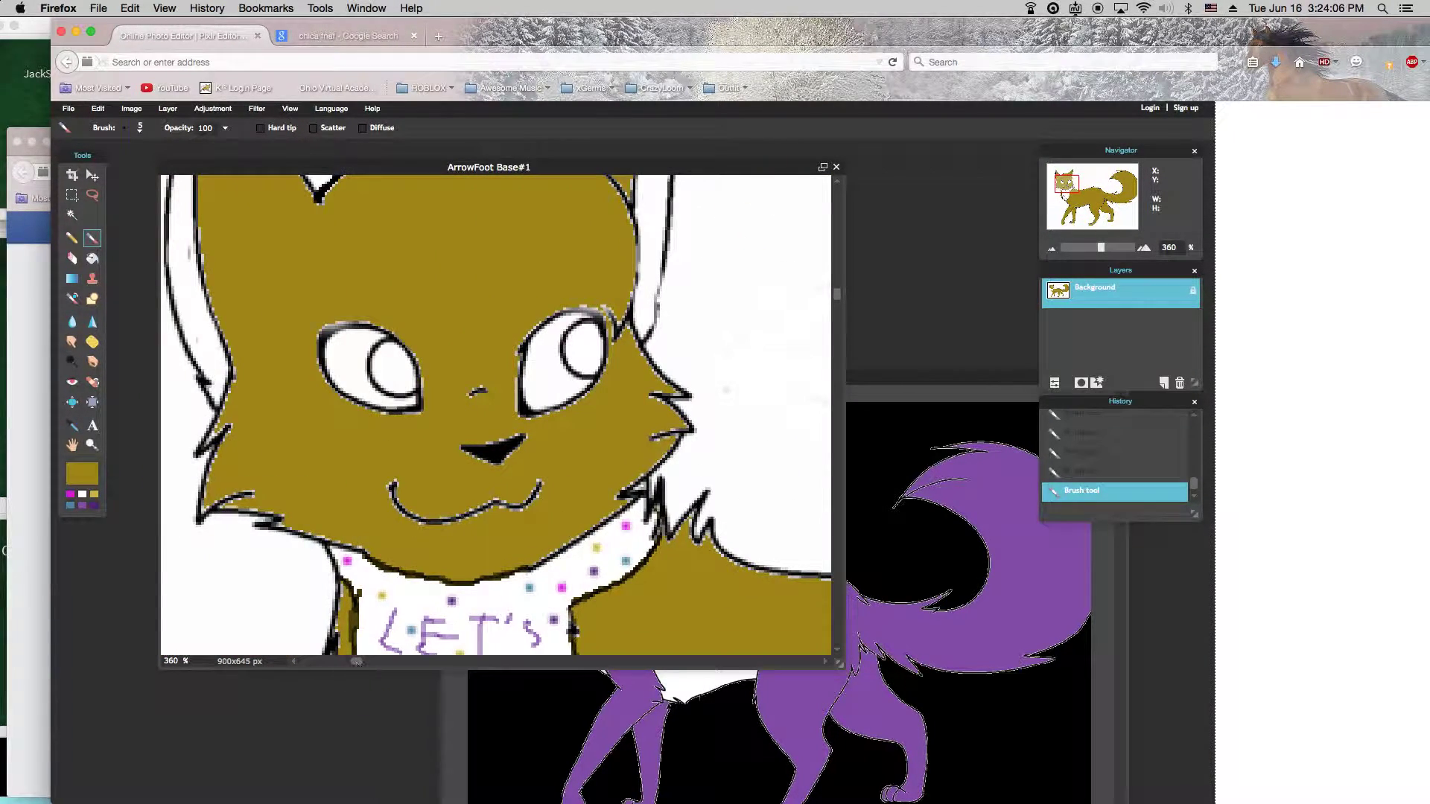
pyautogui.click(333, 32)
pyautogui.click(183, 36)
pyautogui.click(83, 506)
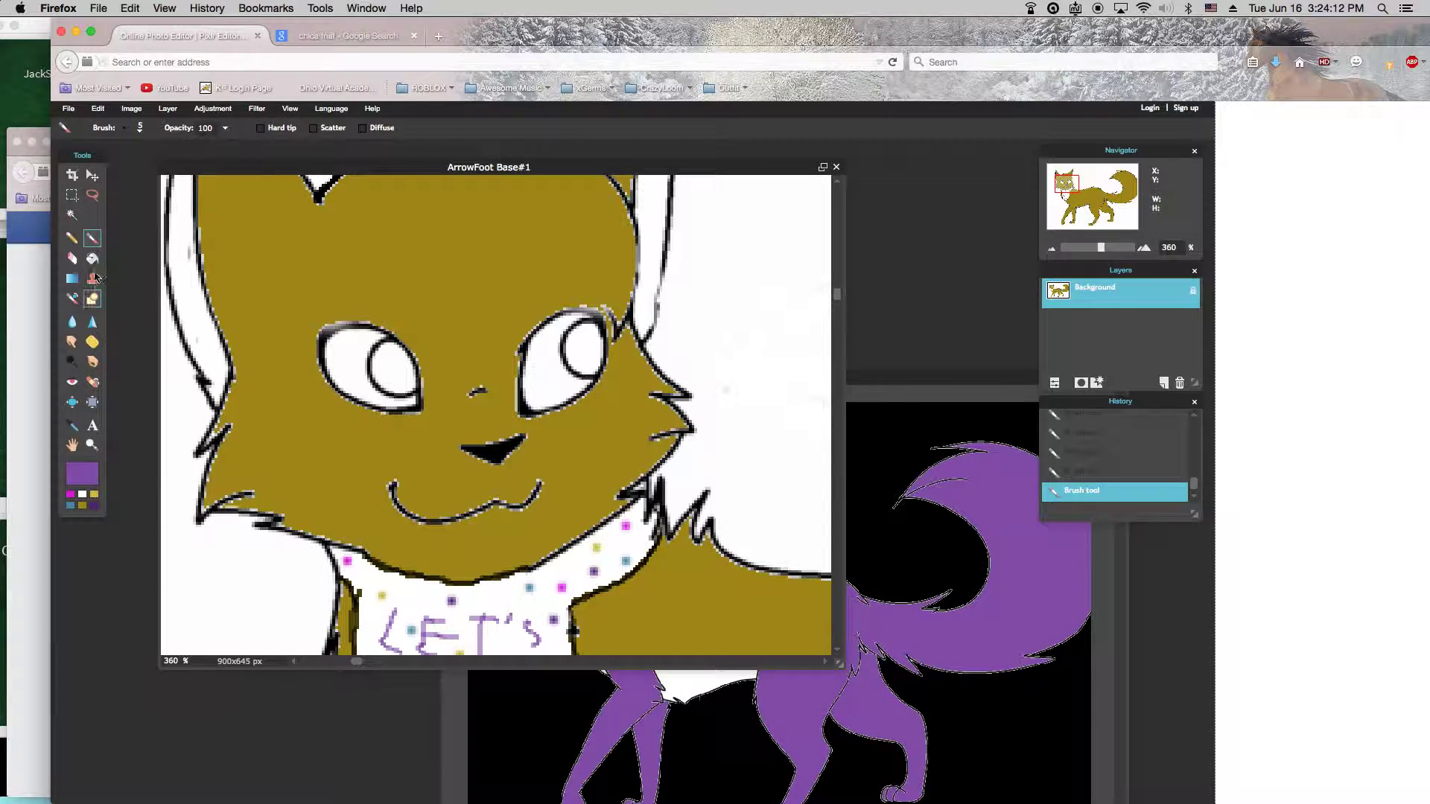
pyautogui.click(92, 258)
pyautogui.click(391, 370)
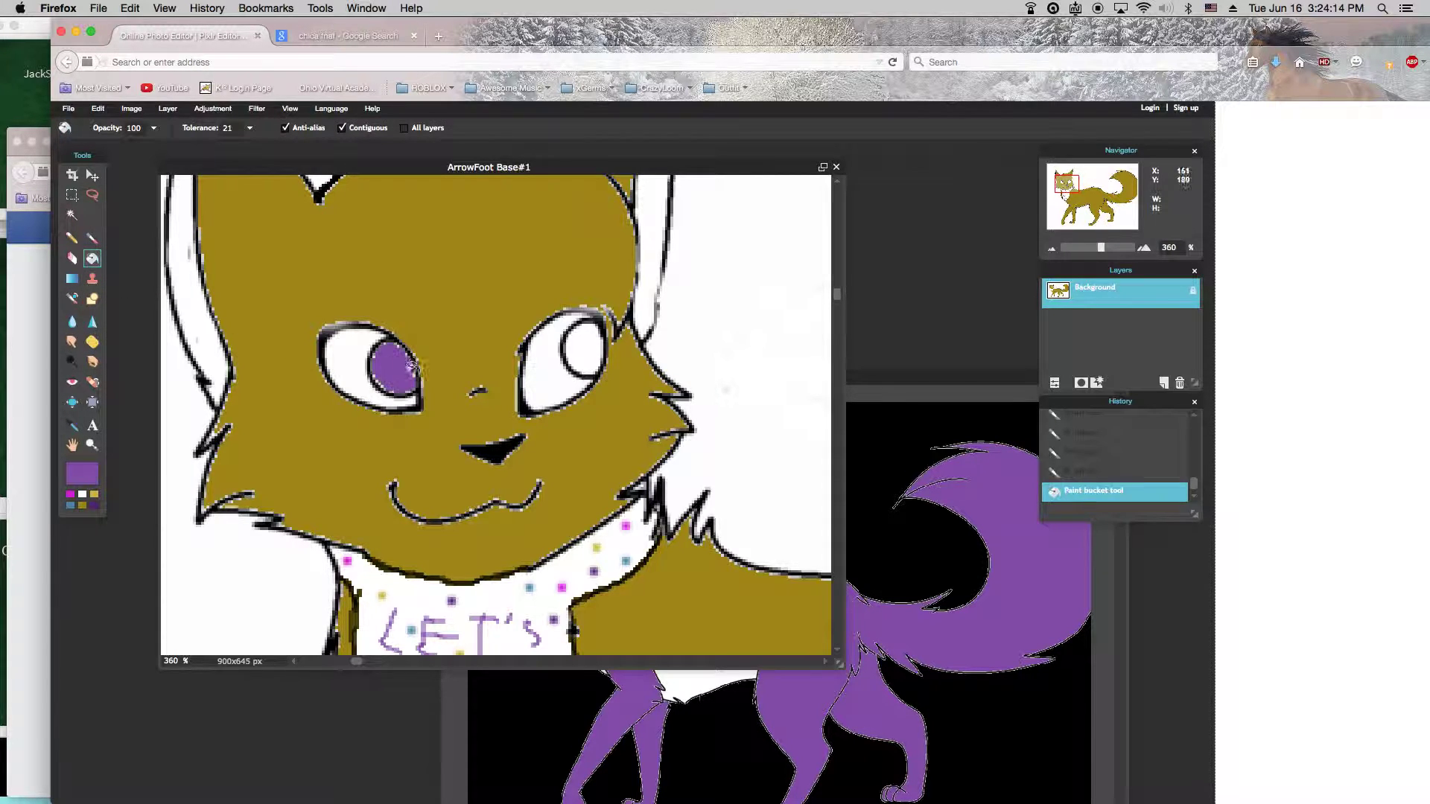
pyautogui.click(576, 347)
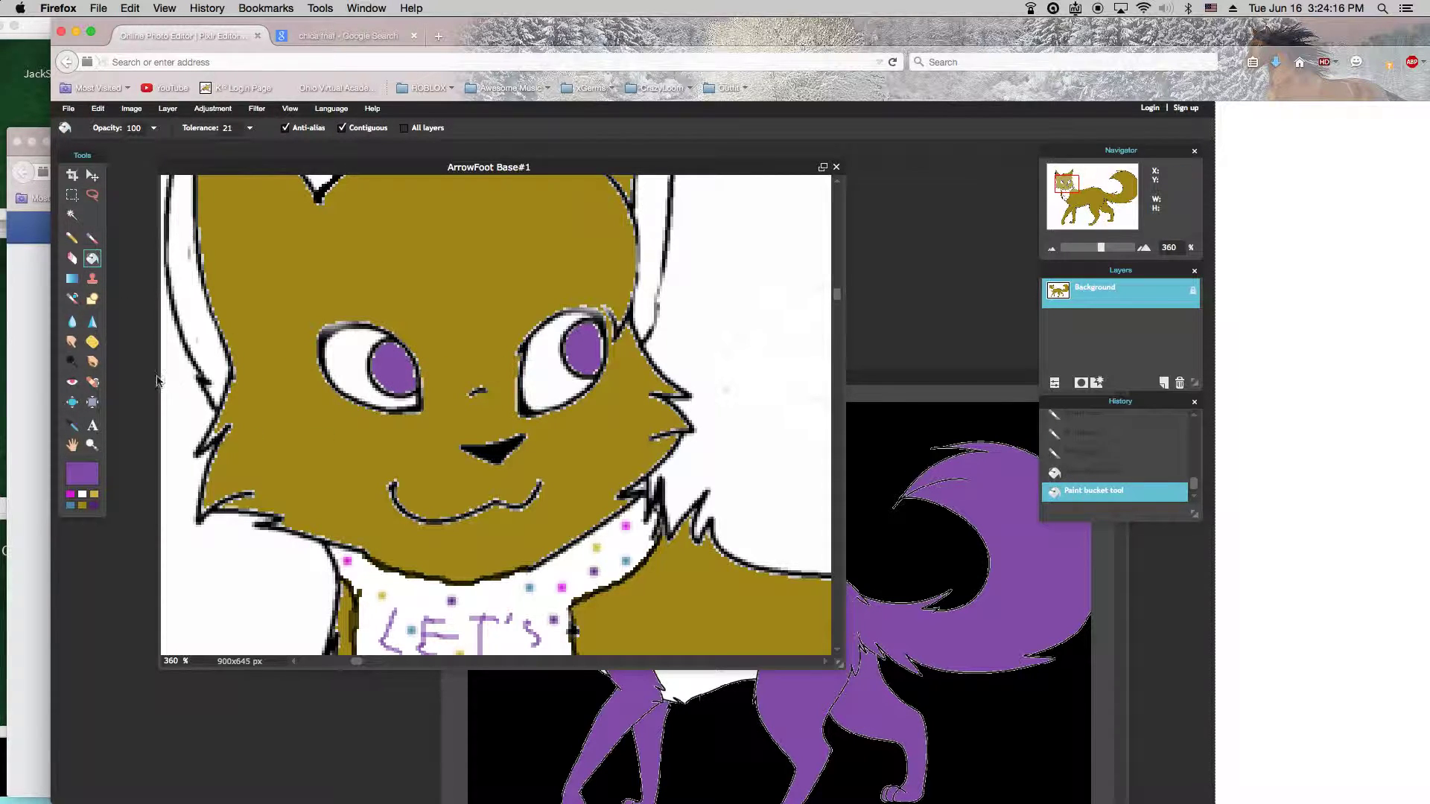
# Touch up the edges of both irises with the small brush in the same purple.
pyautogui.click(92, 238)
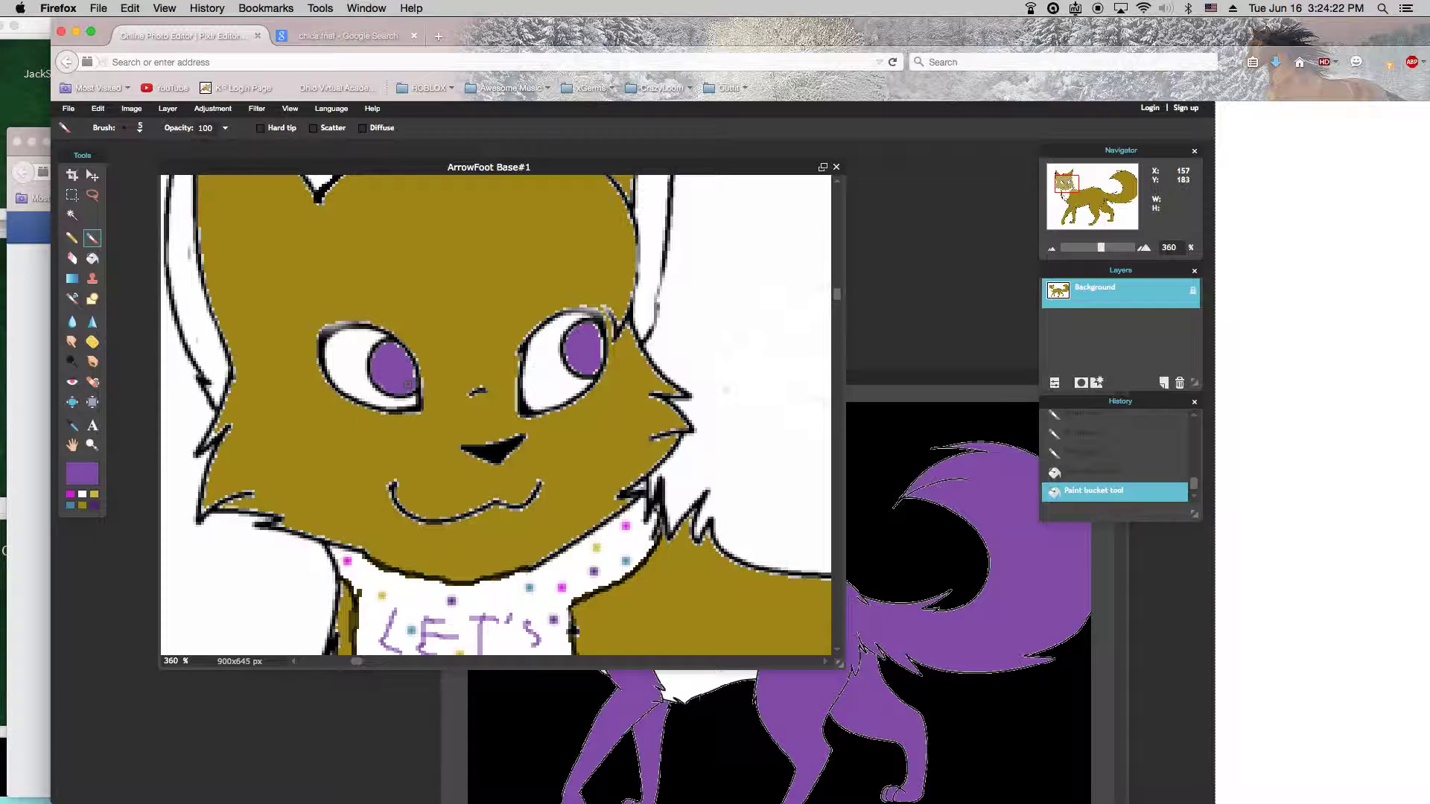
pyautogui.click(410, 373)
pyautogui.click(597, 333)
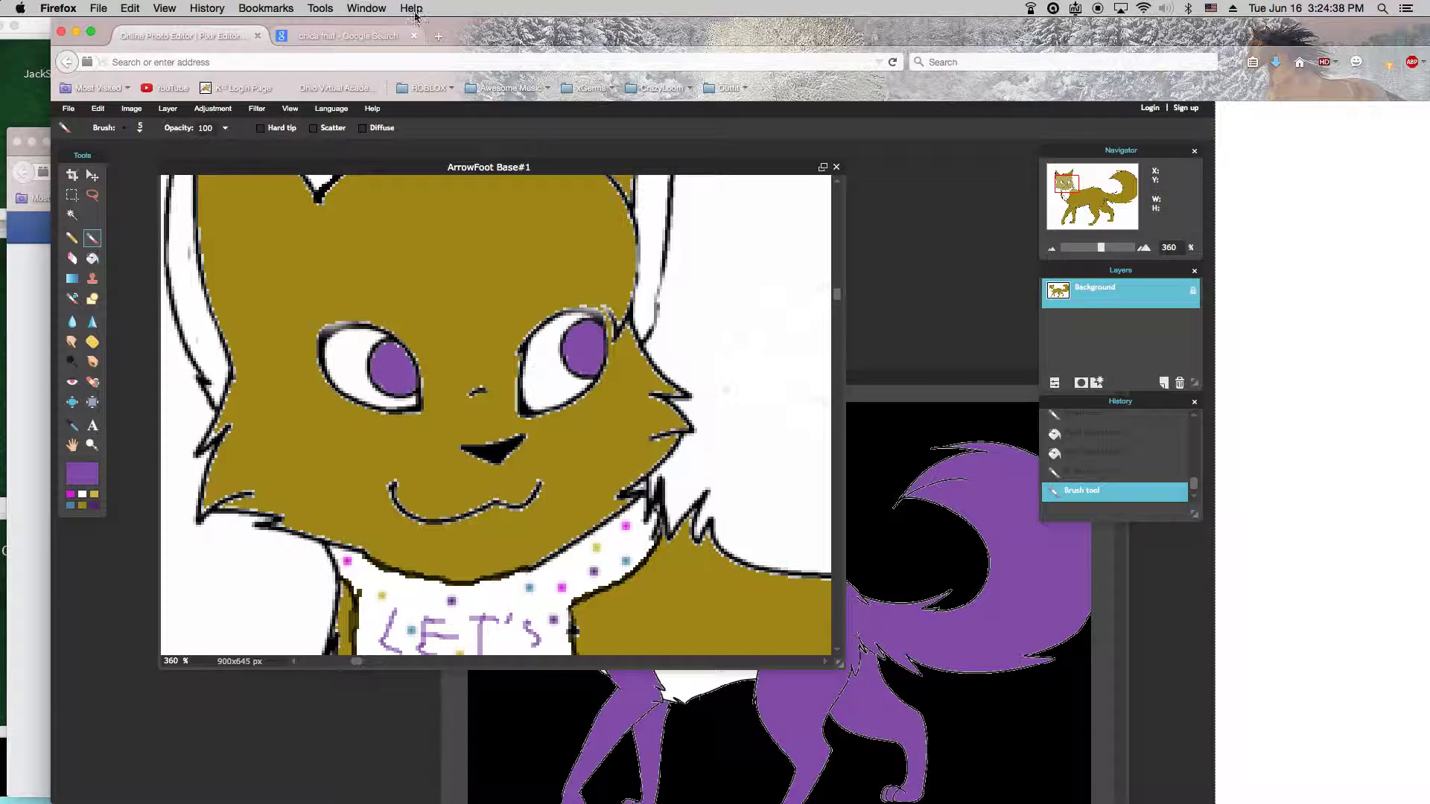
# Check Chica's beak in the reference picture and paint over the cat's mouth line with the body's gold.
pyautogui.click(360, 34)
pyautogui.click(204, 38)
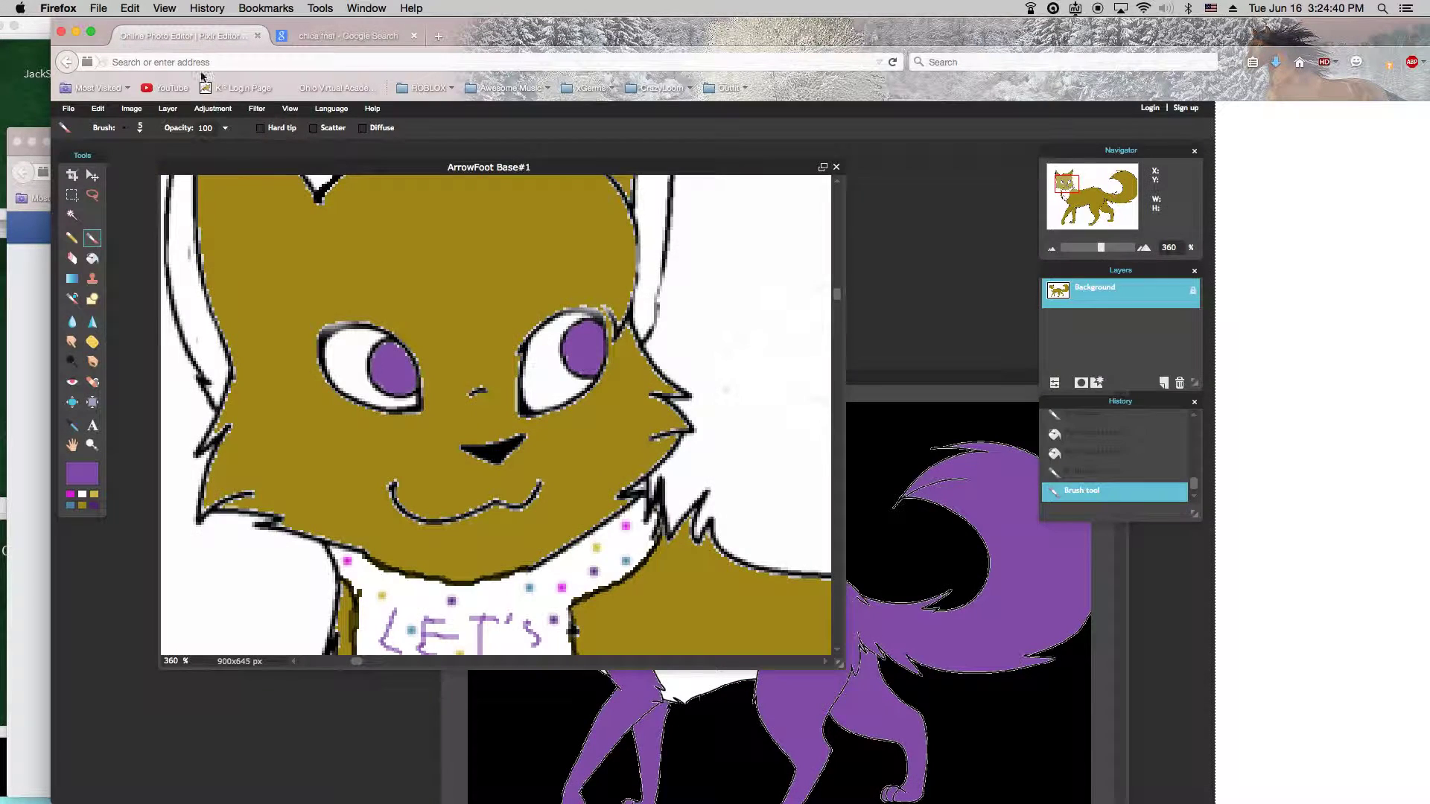
pyautogui.click(83, 507)
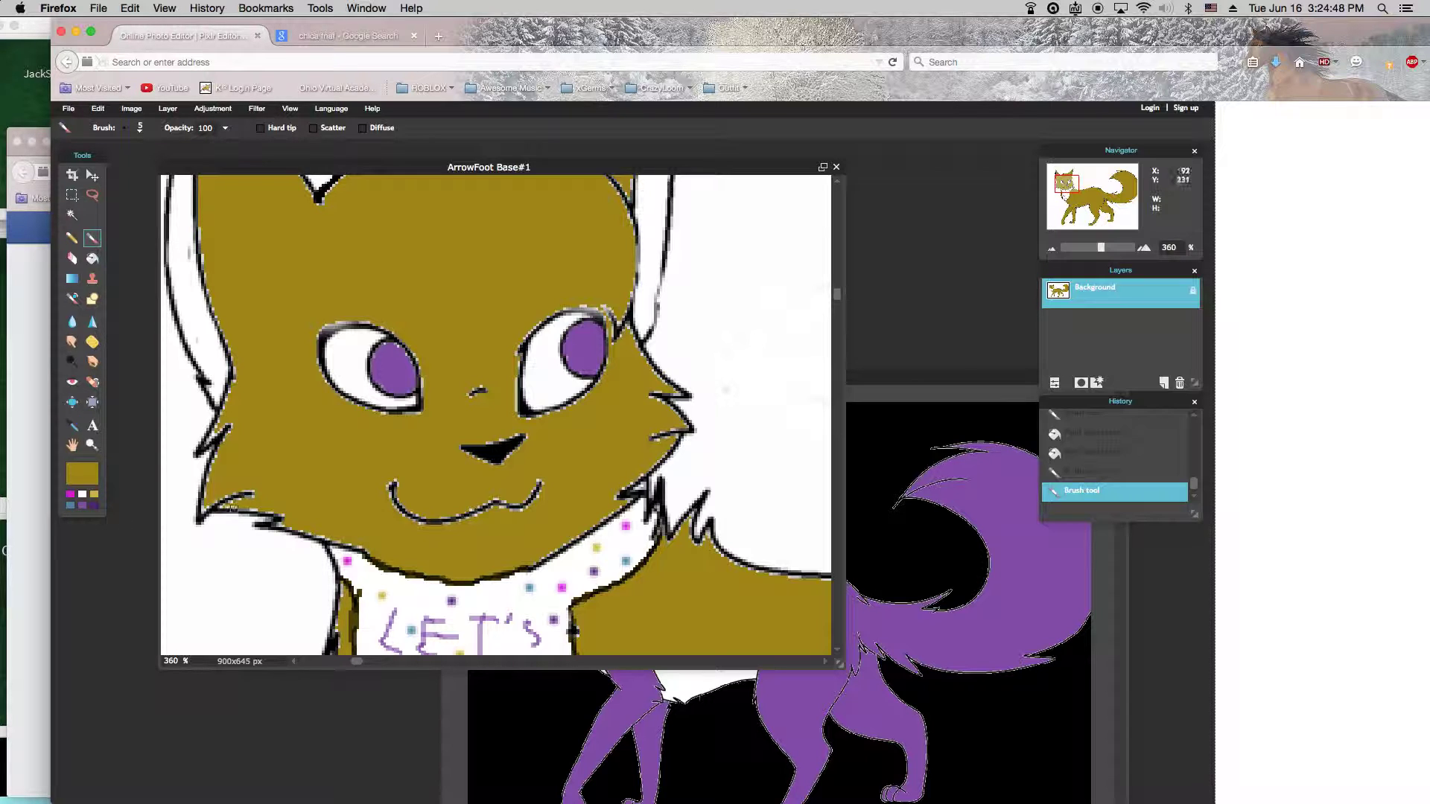
pyautogui.moveTo(391, 479)
pyautogui.mouseDown()
pyautogui.moveTo(459, 526)
pyautogui.moveTo(483, 502)
pyautogui.moveTo(435, 517)
pyautogui.moveTo(469, 520)
pyautogui.moveTo(422, 517)
pyautogui.moveTo(508, 507)
pyautogui.moveTo(499, 494)
pyautogui.moveTo(488, 514)
pyautogui.moveTo(542, 481)
pyautogui.moveTo(498, 525)
pyautogui.moveTo(506, 493)
pyautogui.mouseUp()
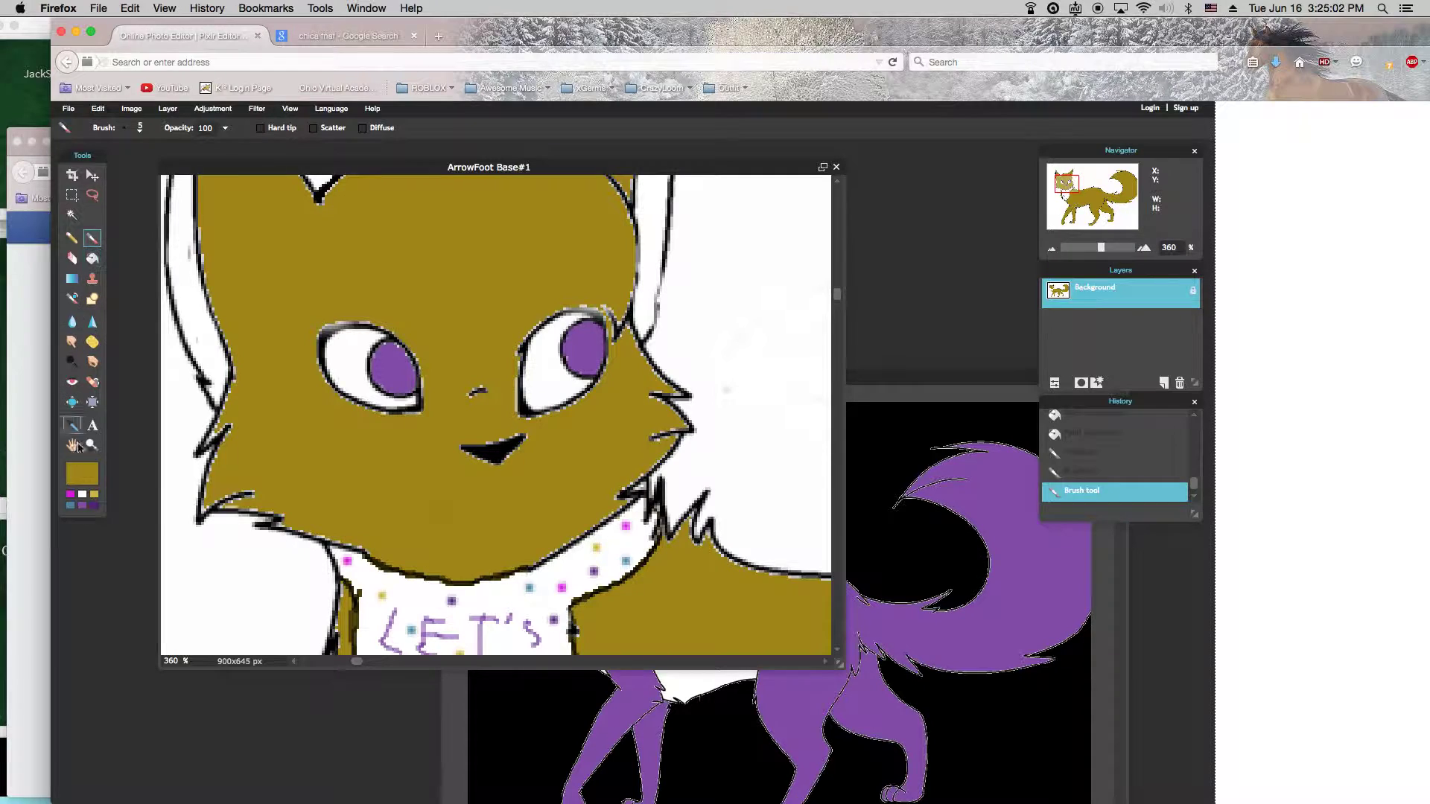
# Set the paint colour to the burnt orange ad6126.
pyautogui.click(94, 473)
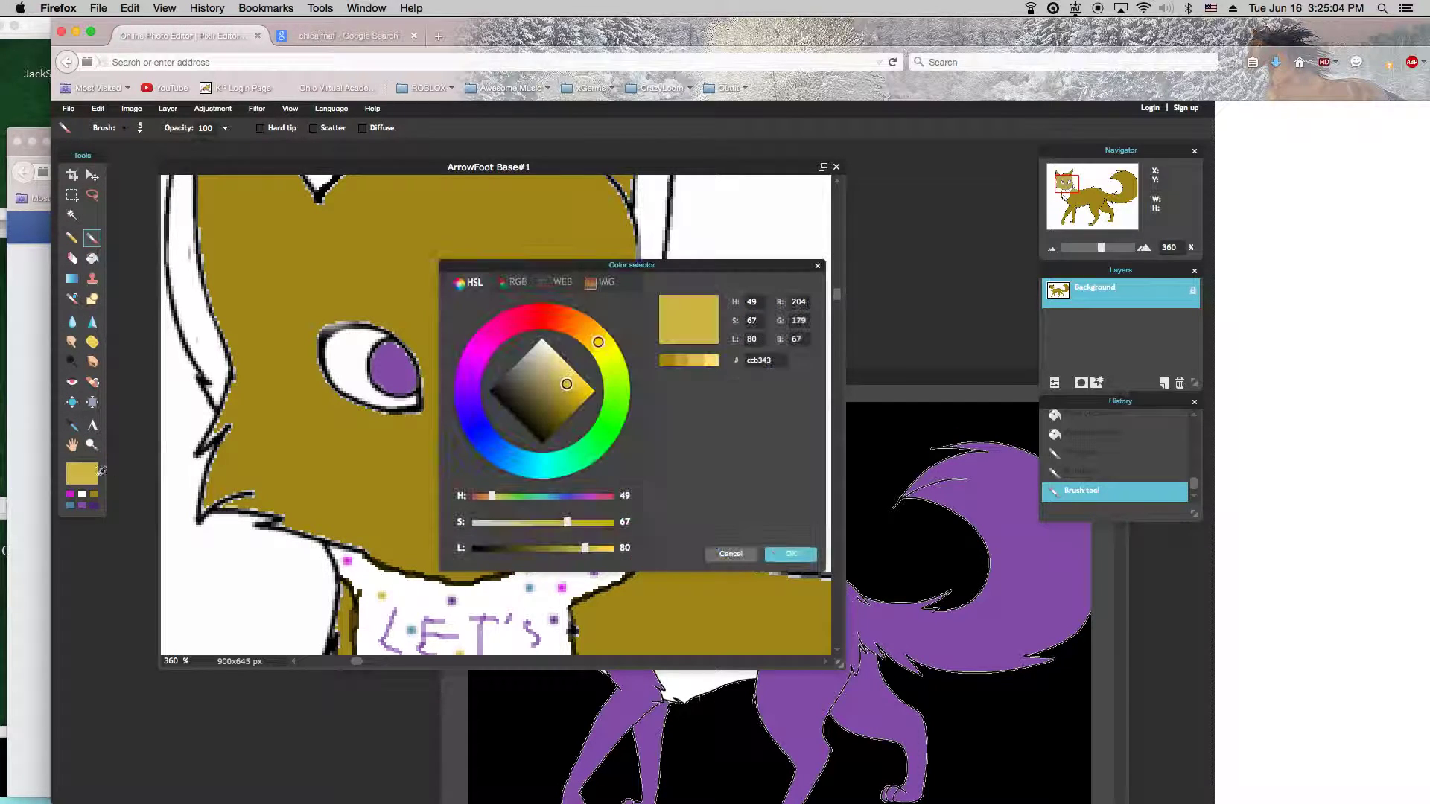
pyautogui.click(578, 324)
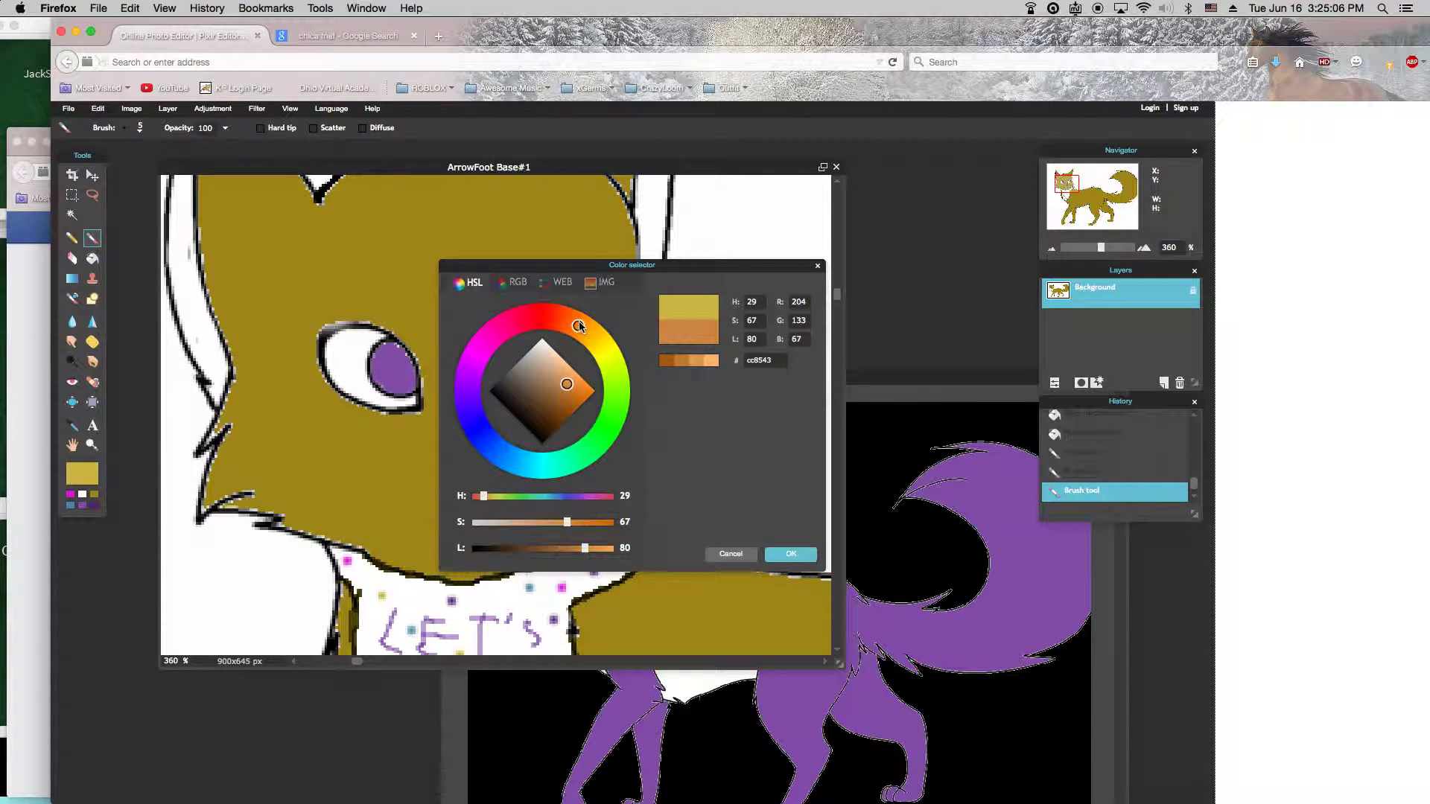
pyautogui.click(566, 396)
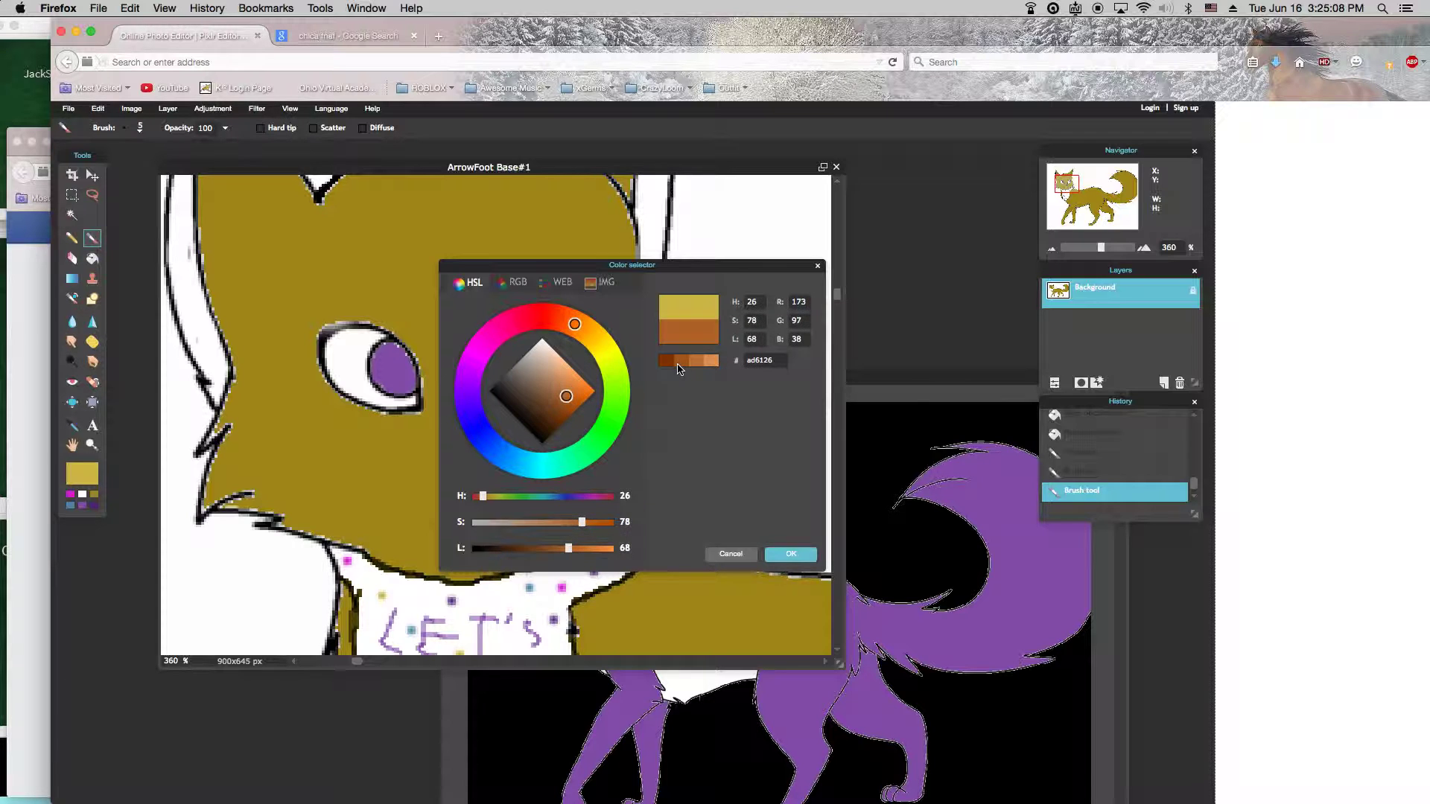
pyautogui.click(808, 558)
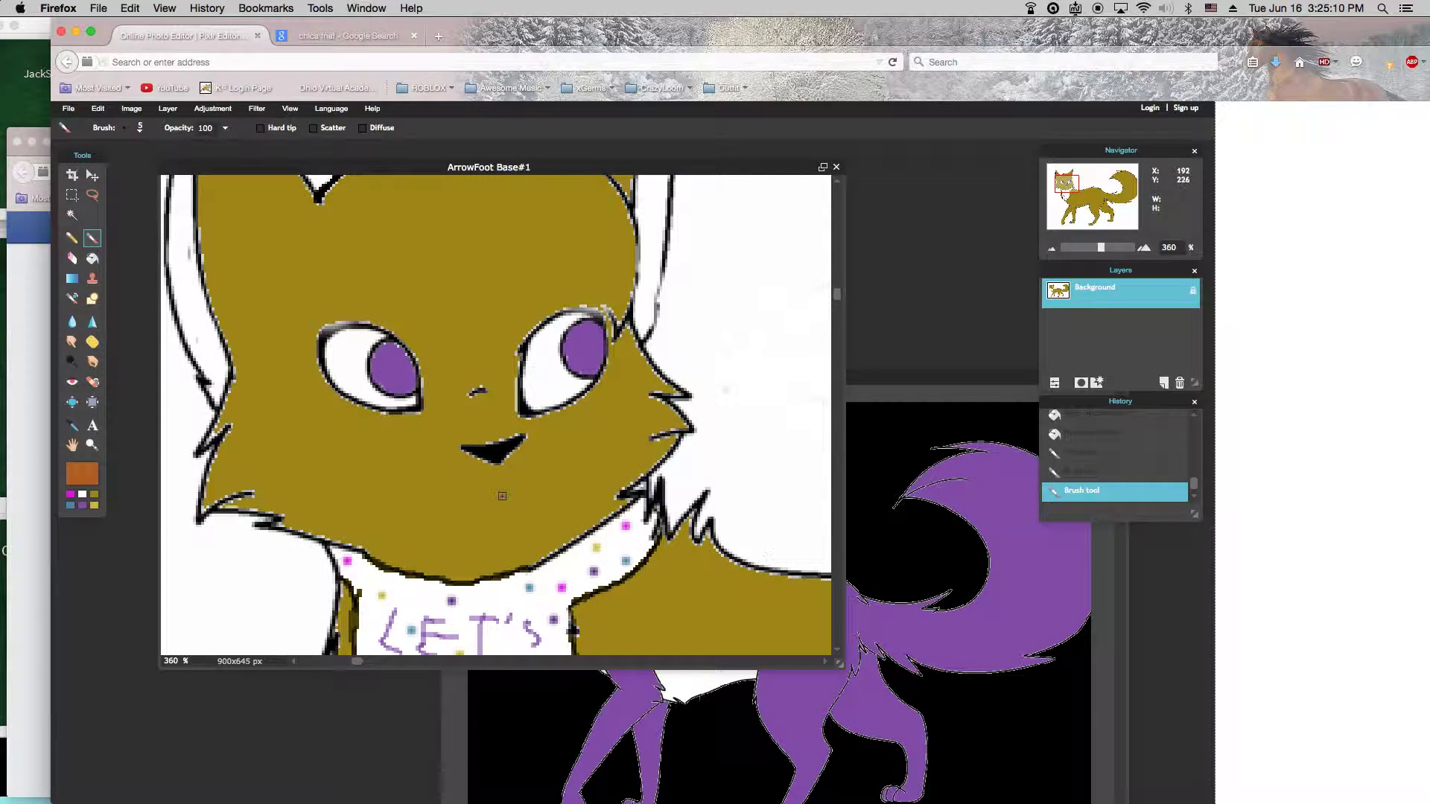
pyautogui.moveTo(484, 422)
pyautogui.mouseDown()
pyautogui.moveTo(452, 448)
pyautogui.moveTo(427, 511)
pyautogui.moveTo(444, 530)
pyautogui.moveTo(523, 531)
pyautogui.moveTo(573, 504)
pyautogui.moveTo(546, 520)
pyautogui.mouseUp()
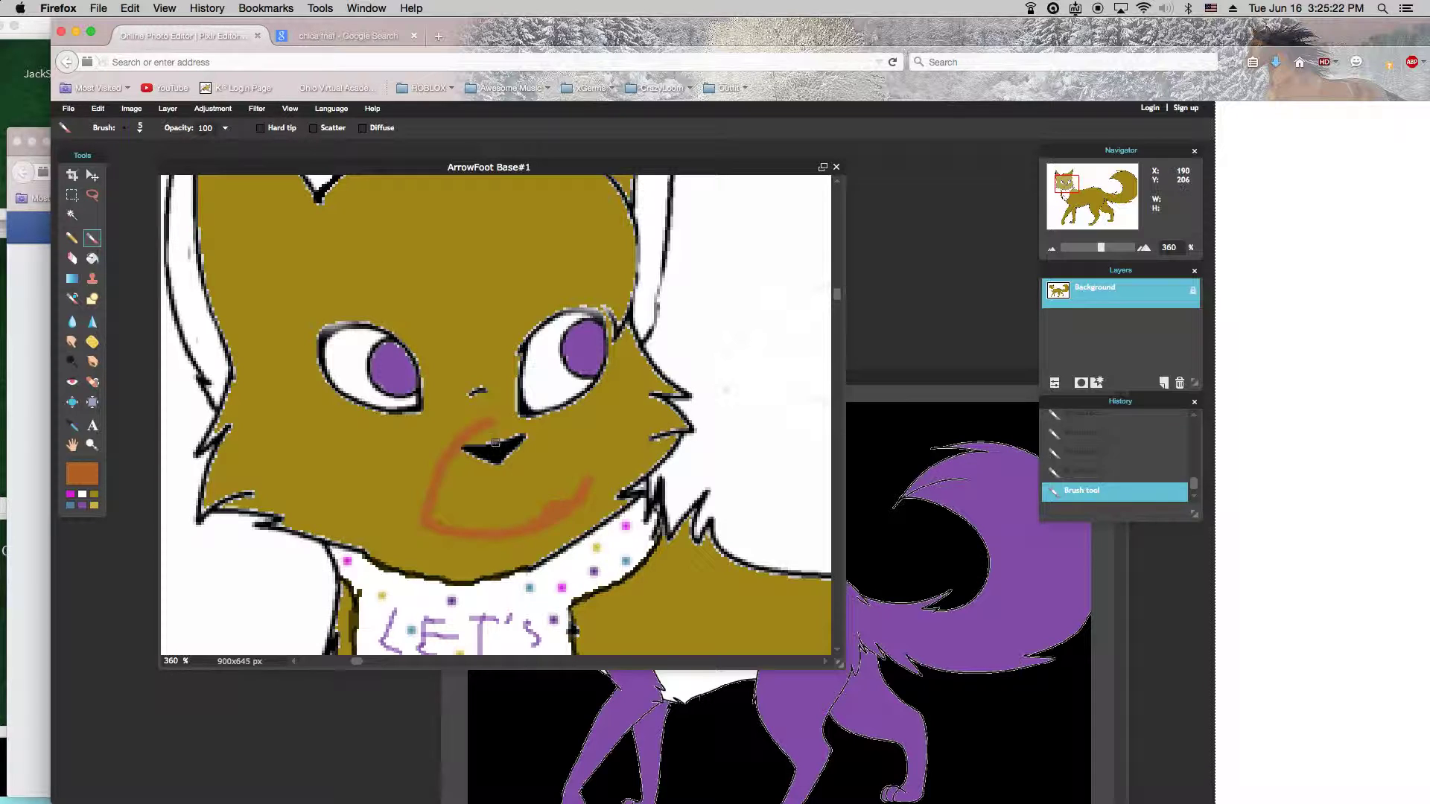
pyautogui.moveTo(496, 423)
pyautogui.mouseDown()
pyautogui.moveTo(561, 433)
pyautogui.moveTo(583, 477)
pyautogui.mouseUp()
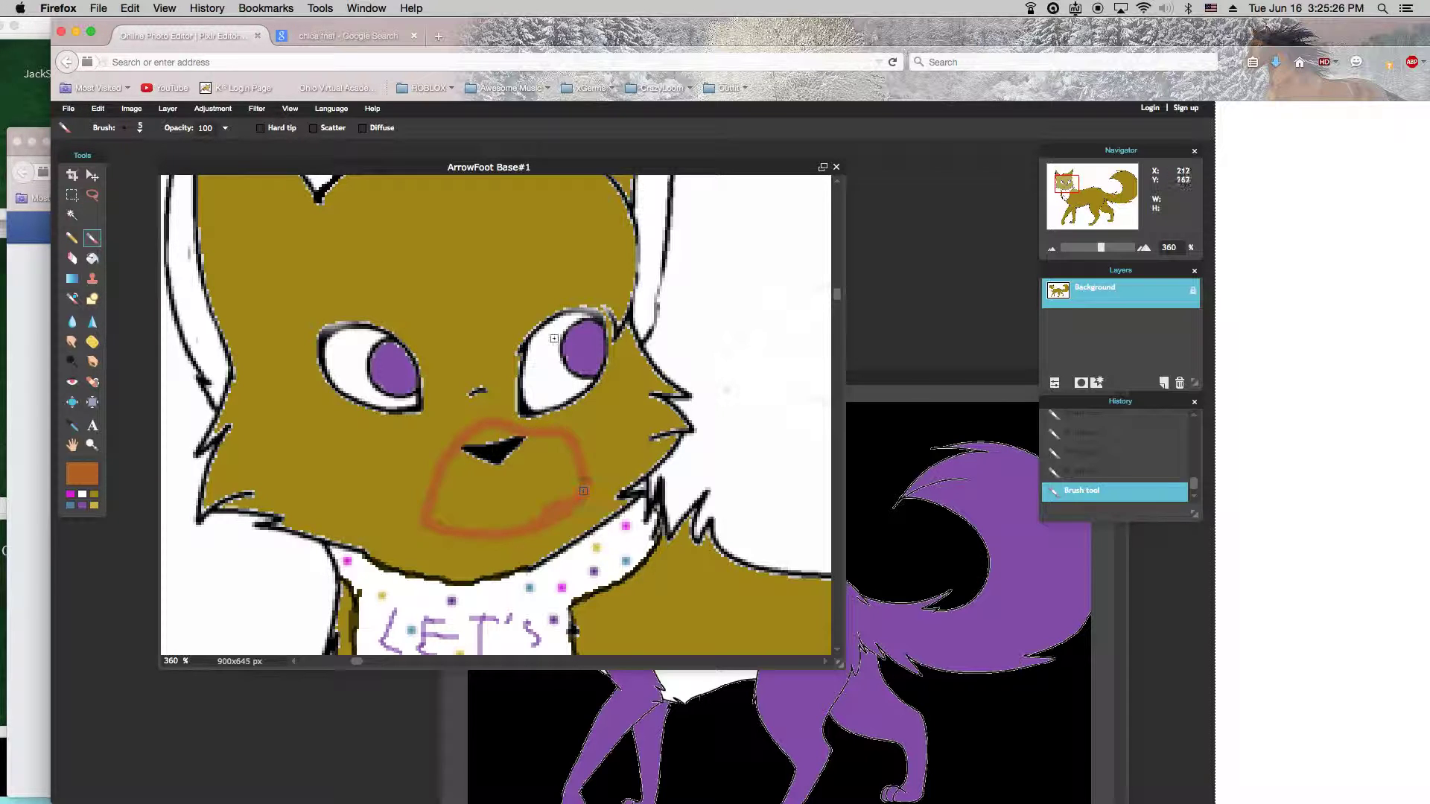
pyautogui.press('super+z')
pyautogui.press('super+z')
pyautogui.press('super+z')
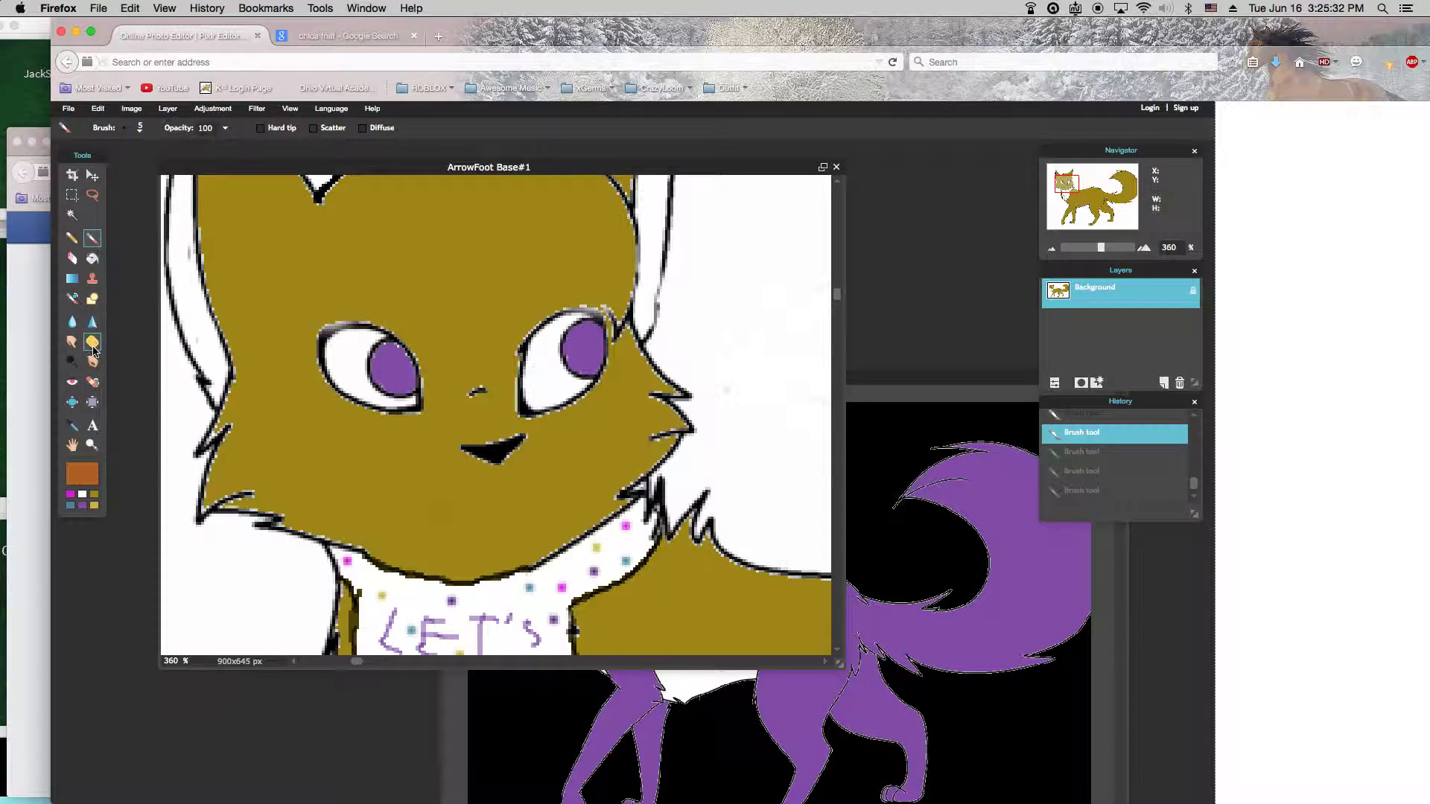
# Try to draw the orange beak shape beside the cat's mouth with the Ellipse tool.
pyautogui.click(92, 299)
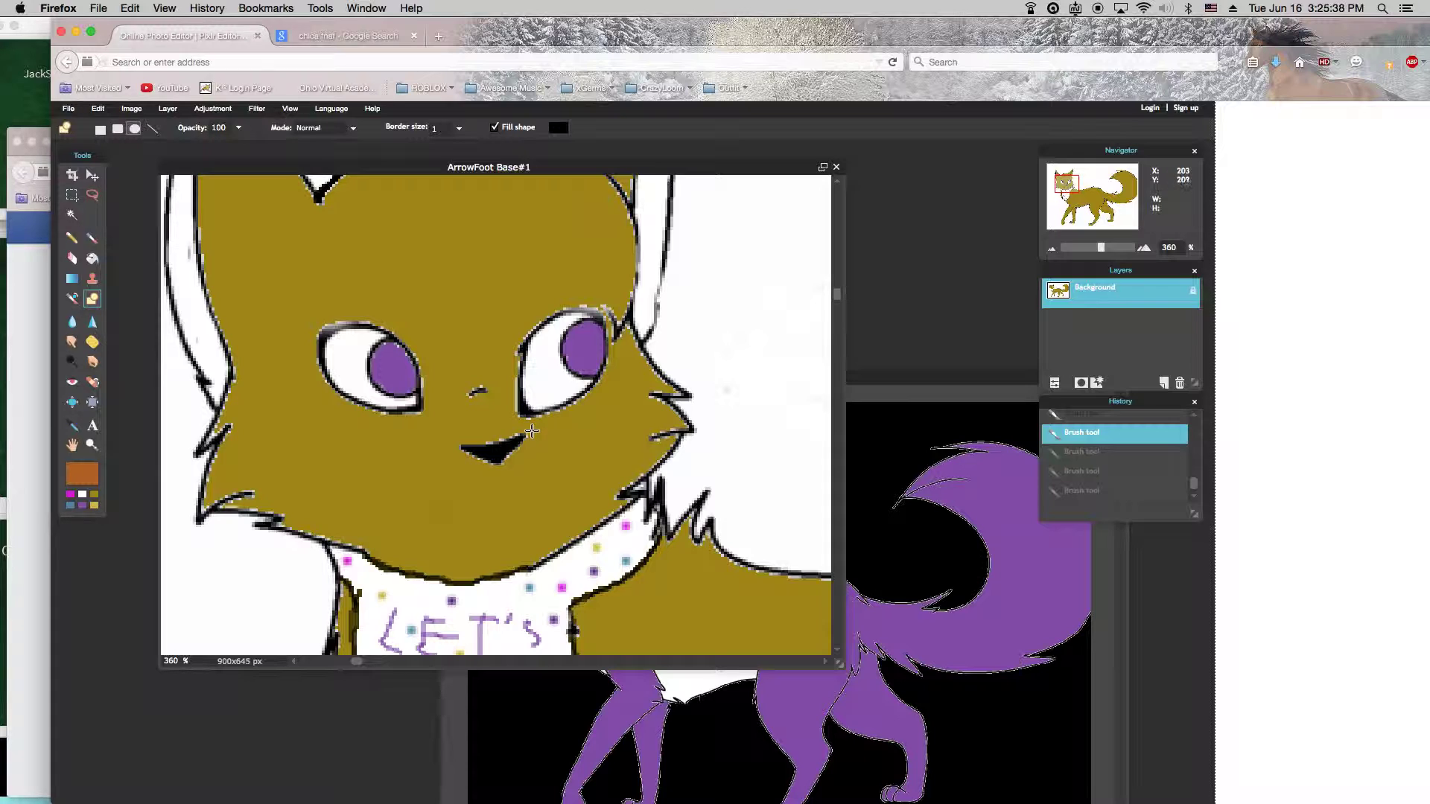
pyautogui.moveTo(533, 428)
pyautogui.mouseDown()
pyautogui.moveTo(491, 501)
pyautogui.moveTo(390, 553)
pyautogui.moveTo(389, 528)
pyautogui.moveTo(533, 454)
pyautogui.mouseUp()
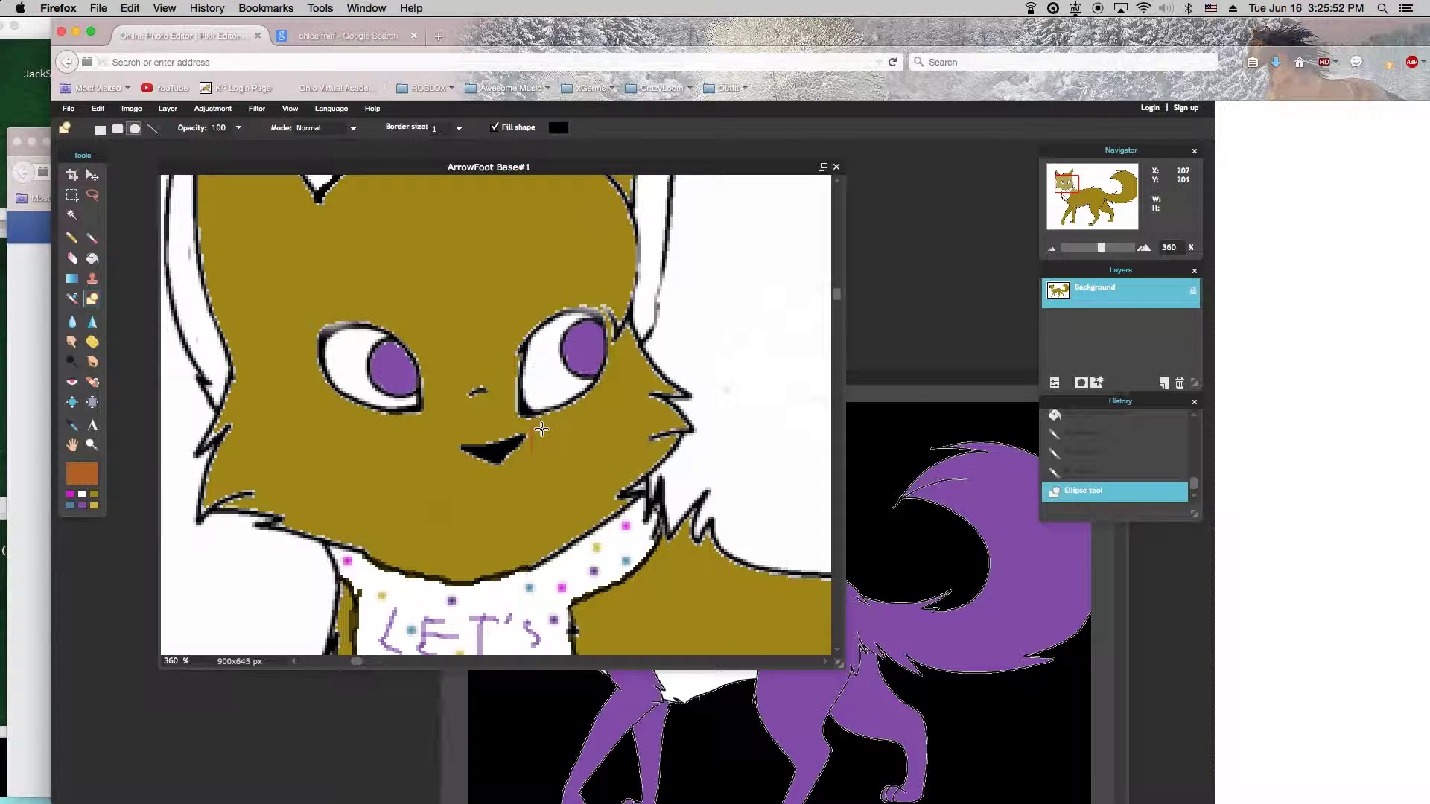
pyautogui.moveTo(515, 467)
pyautogui.mouseDown()
pyautogui.moveTo(481, 484)
pyautogui.moveTo(447, 476)
pyautogui.moveTo(448, 581)
pyautogui.moveTo(434, 544)
pyautogui.moveTo(449, 499)
pyautogui.moveTo(429, 504)
pyautogui.moveTo(456, 512)
pyautogui.moveTo(539, 456)
pyautogui.mouseUp()
# Brush an orange oval beak outline around the cat's mouth, fill it with the Paint bucket and touch up its edge.
pyautogui.click(91, 238)
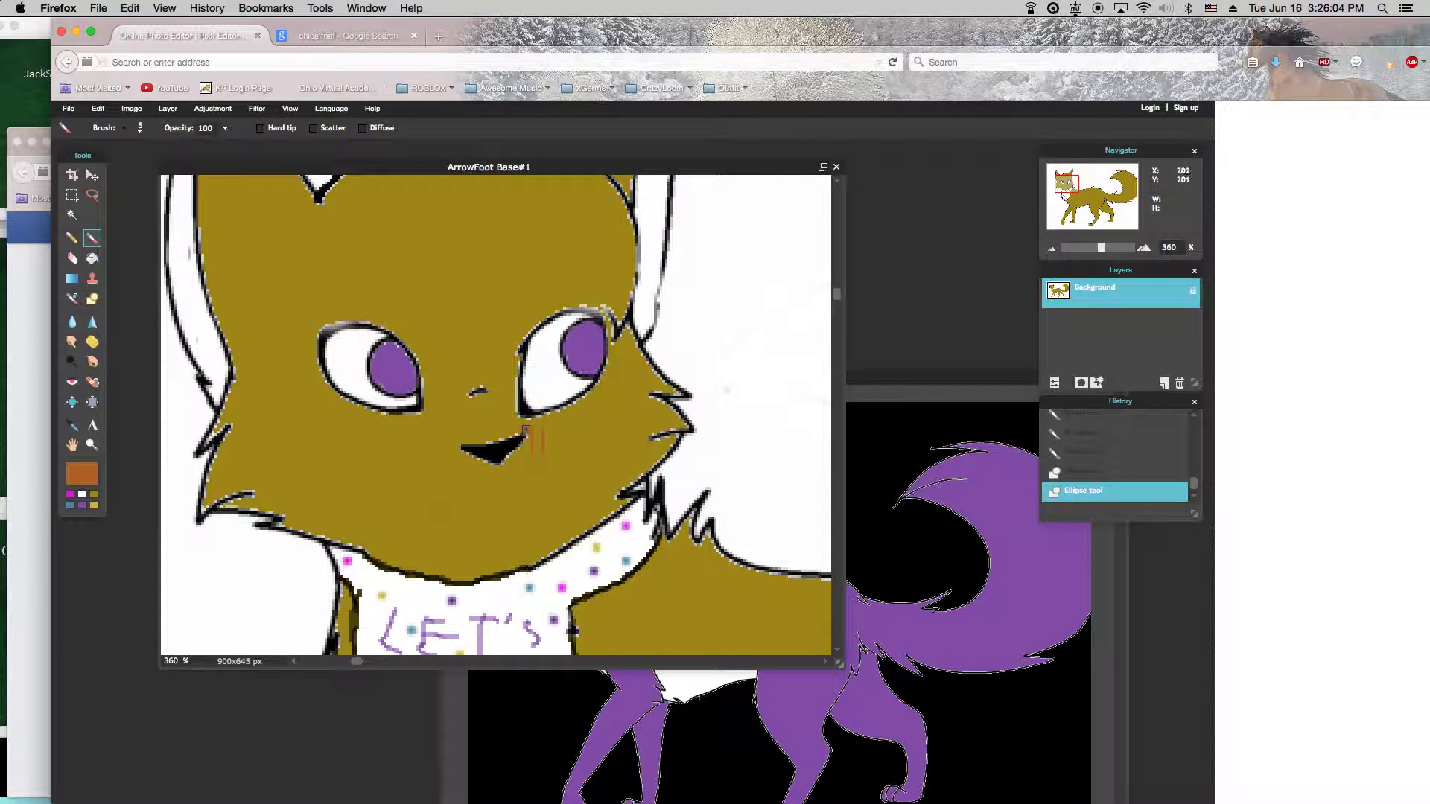
pyautogui.moveTo(551, 479)
pyautogui.mouseDown()
pyautogui.moveTo(480, 515)
pyautogui.moveTo(430, 510)
pyautogui.moveTo(438, 455)
pyautogui.moveTo(519, 427)
pyautogui.mouseUp()
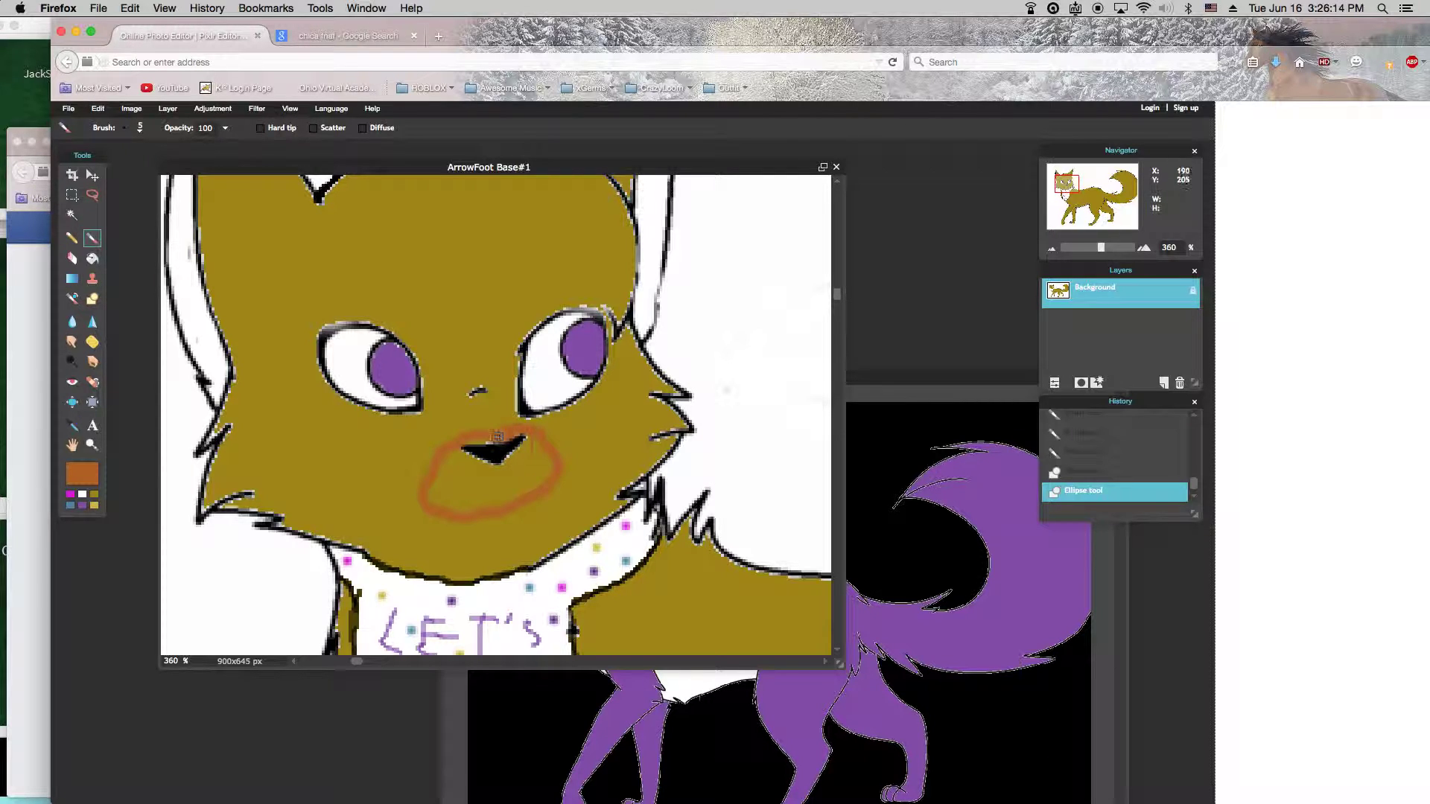
pyautogui.moveTo(469, 440); pyautogui.dragTo(466, 439)
pyautogui.click(92, 258)
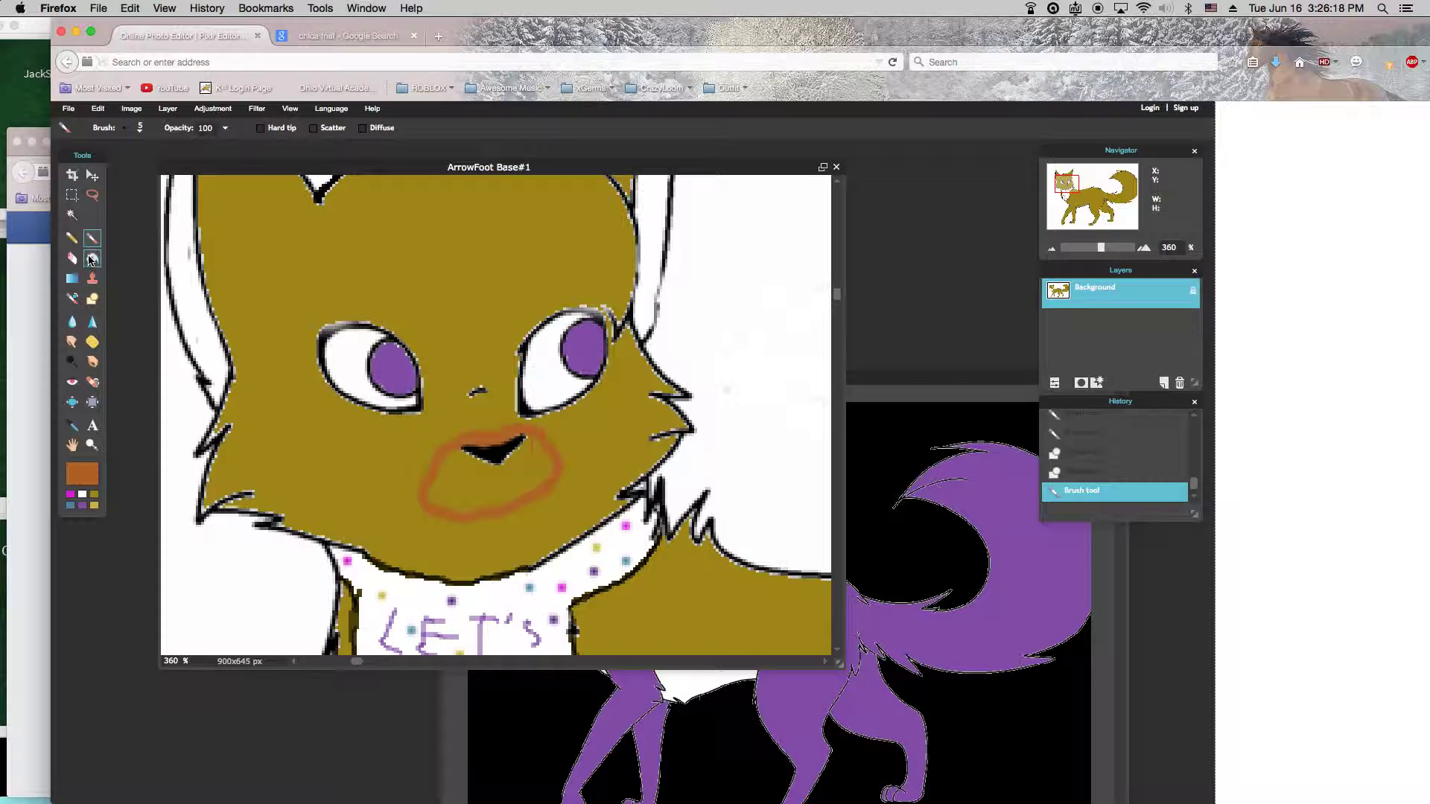
pyautogui.click(480, 488)
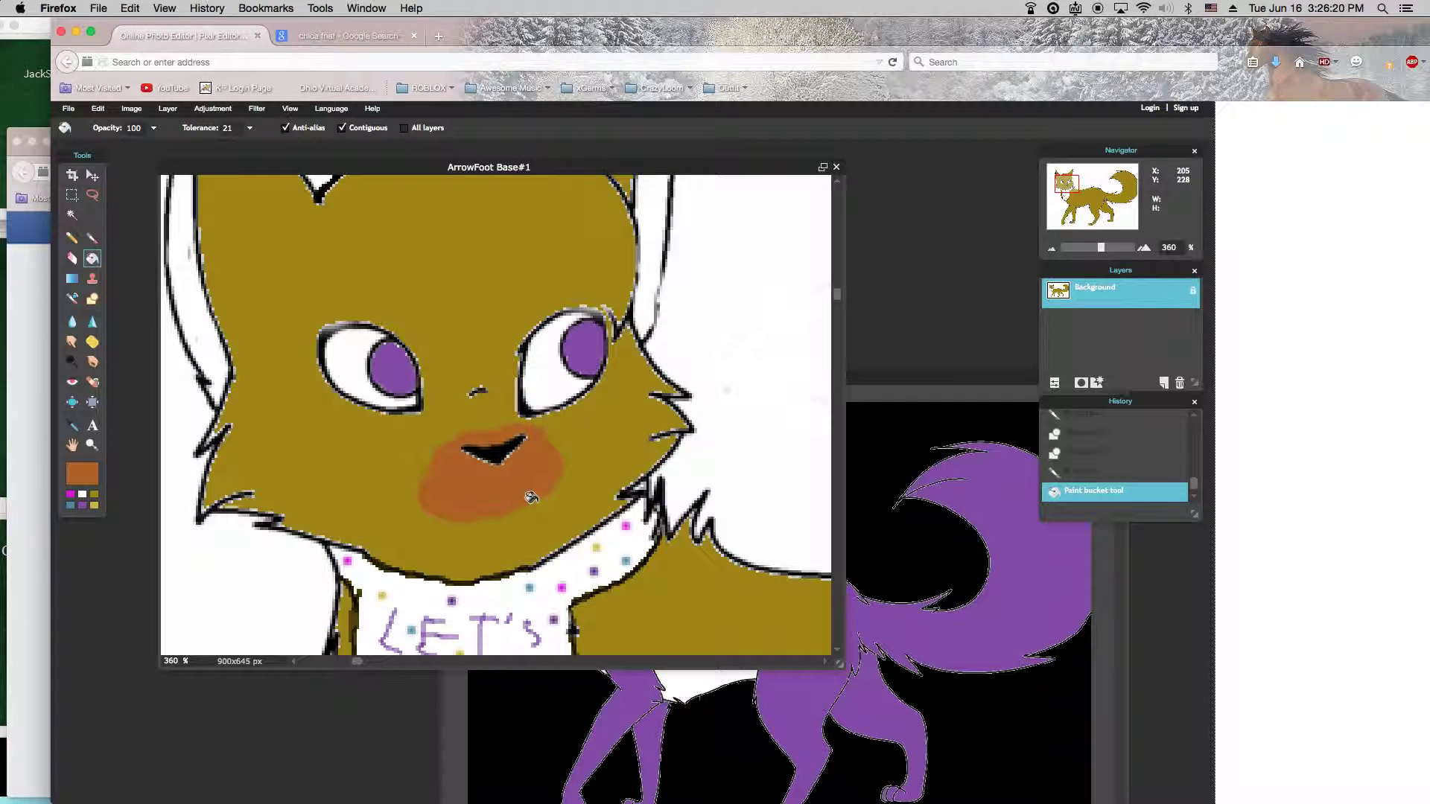
pyautogui.click(92, 238)
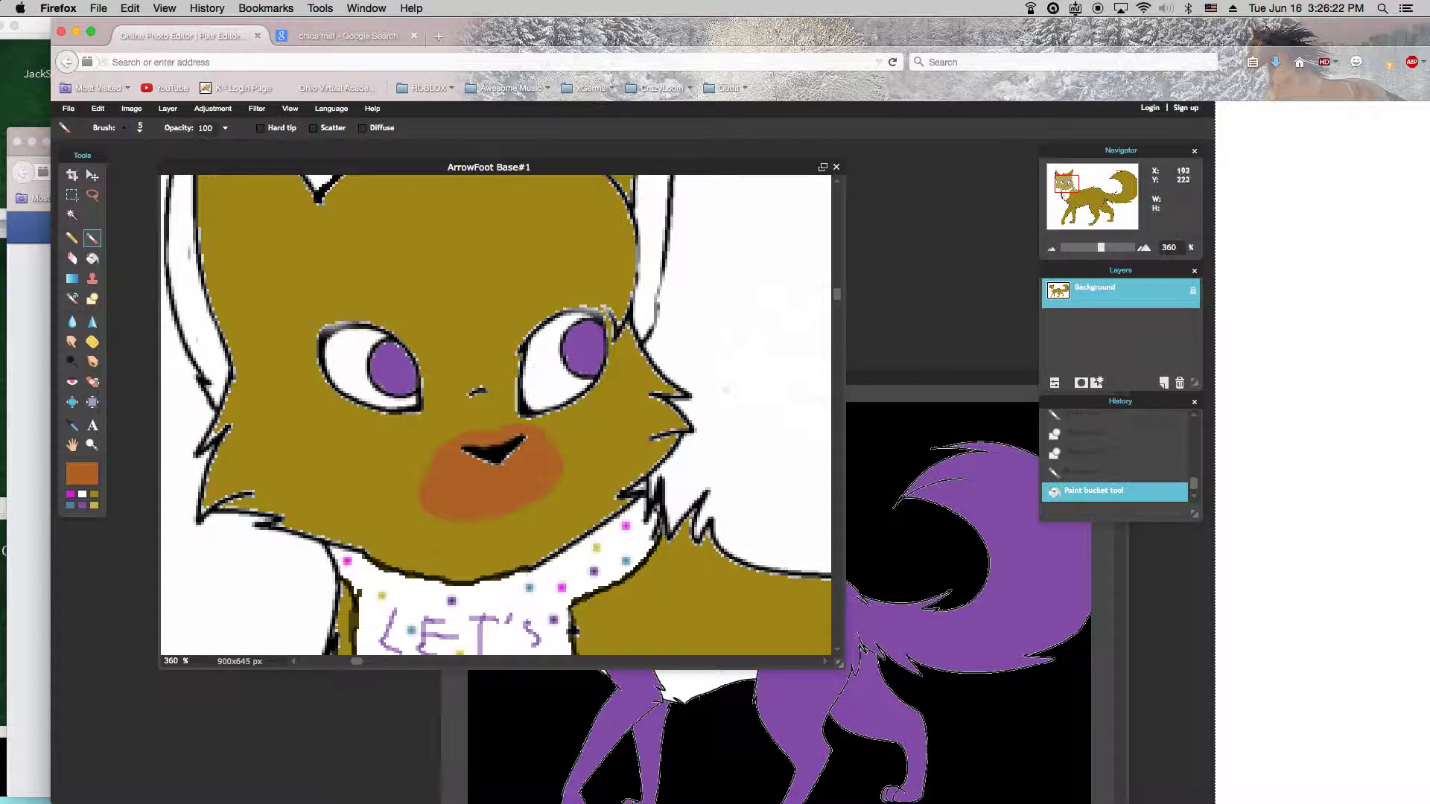
pyautogui.click(538, 480)
# Check the eyes in the Bonnie The Cat drawing and fill the whites of both of Chica's eyes with black 000000.
pyautogui.click(1125, 766)
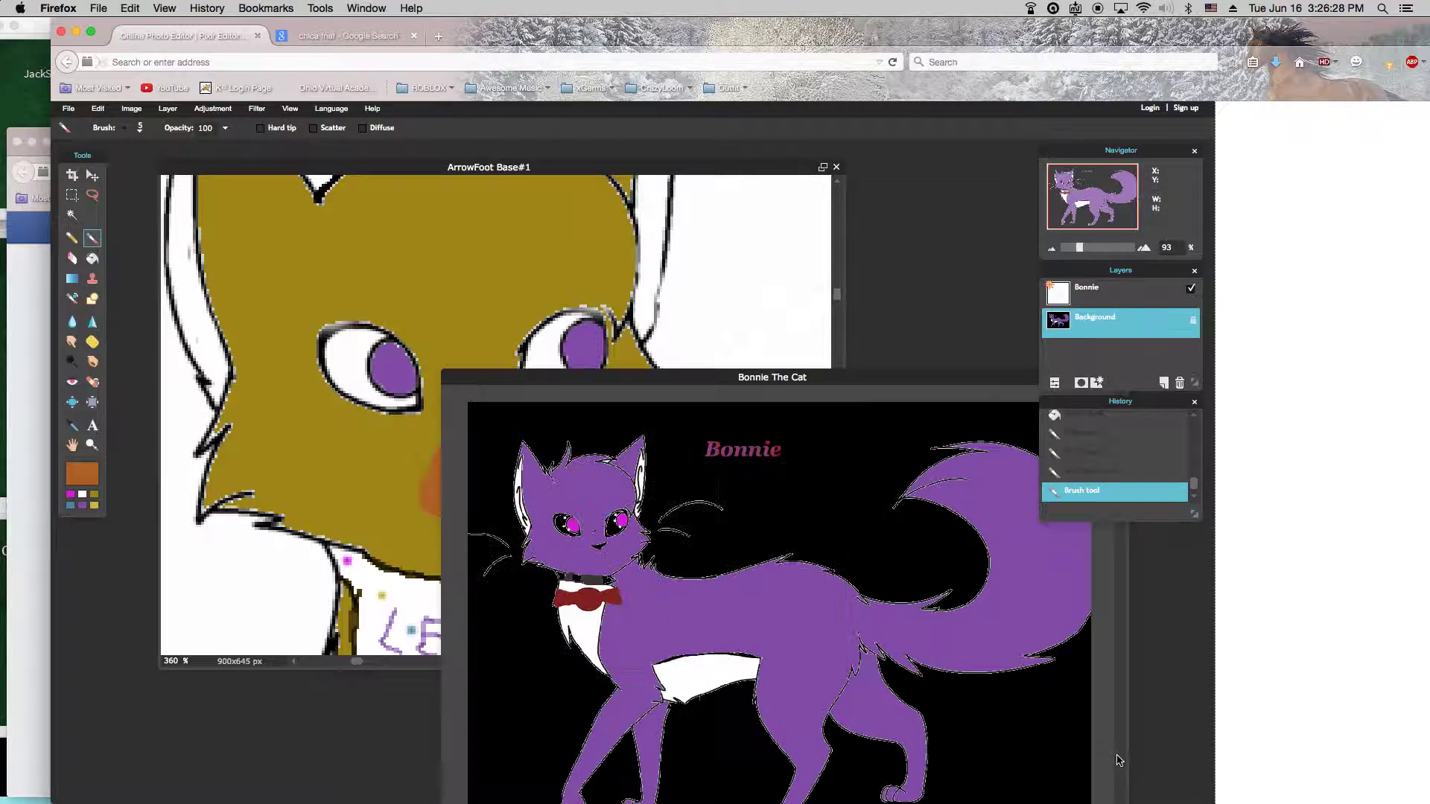
pyautogui.click(172, 611)
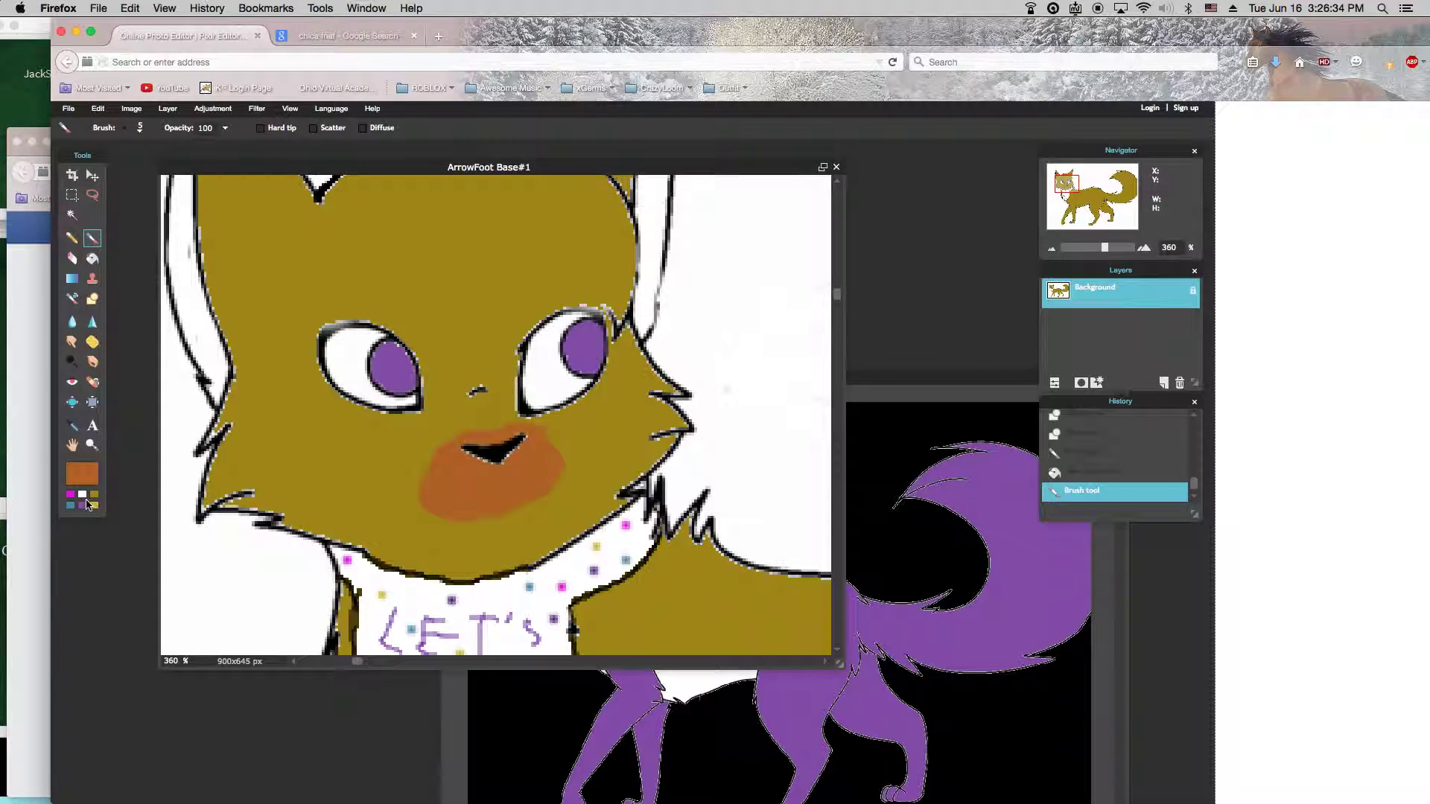
pyautogui.click(84, 506)
pyautogui.click(92, 476)
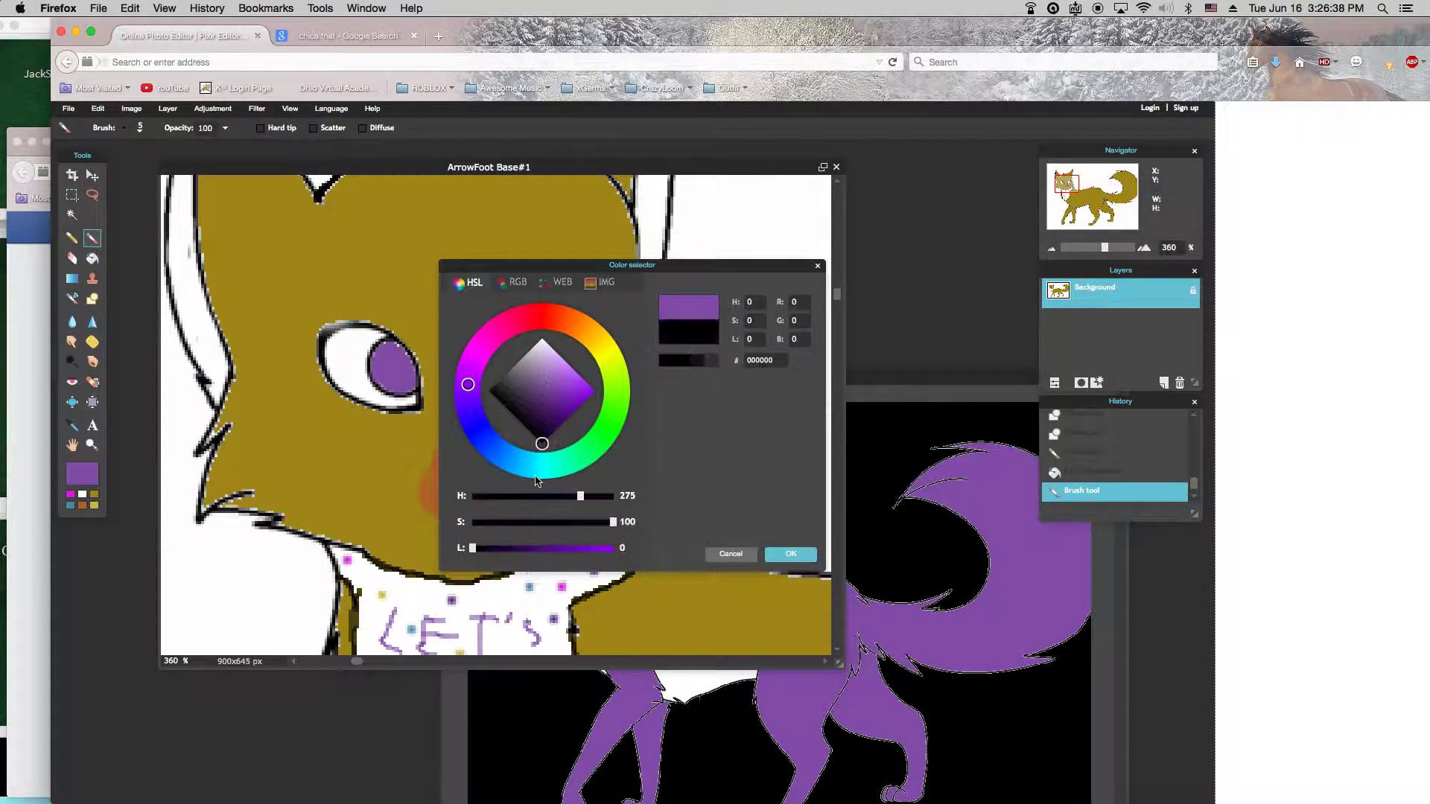
pyautogui.click(790, 554)
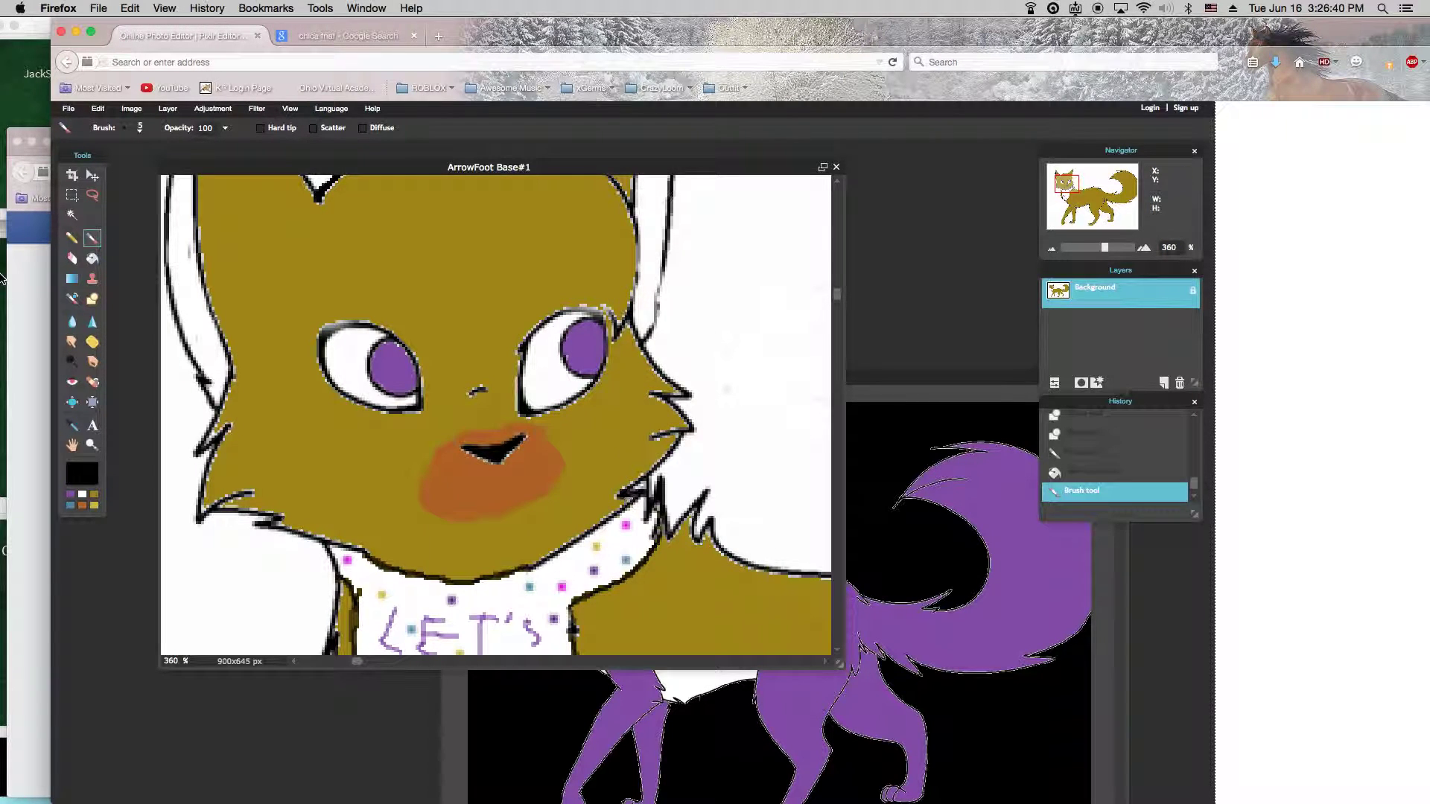
pyautogui.click(92, 258)
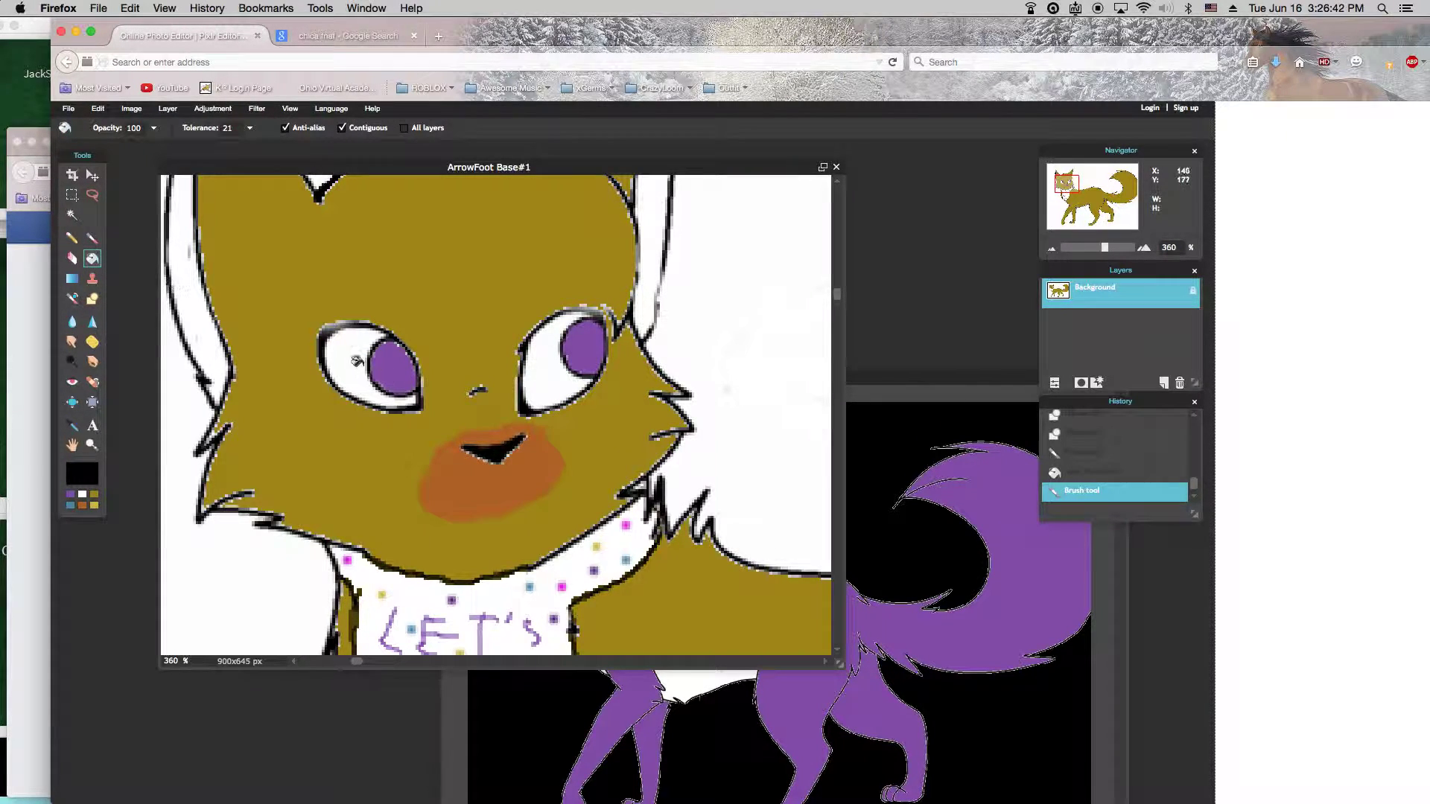
pyautogui.click(329, 351)
pyautogui.click(546, 391)
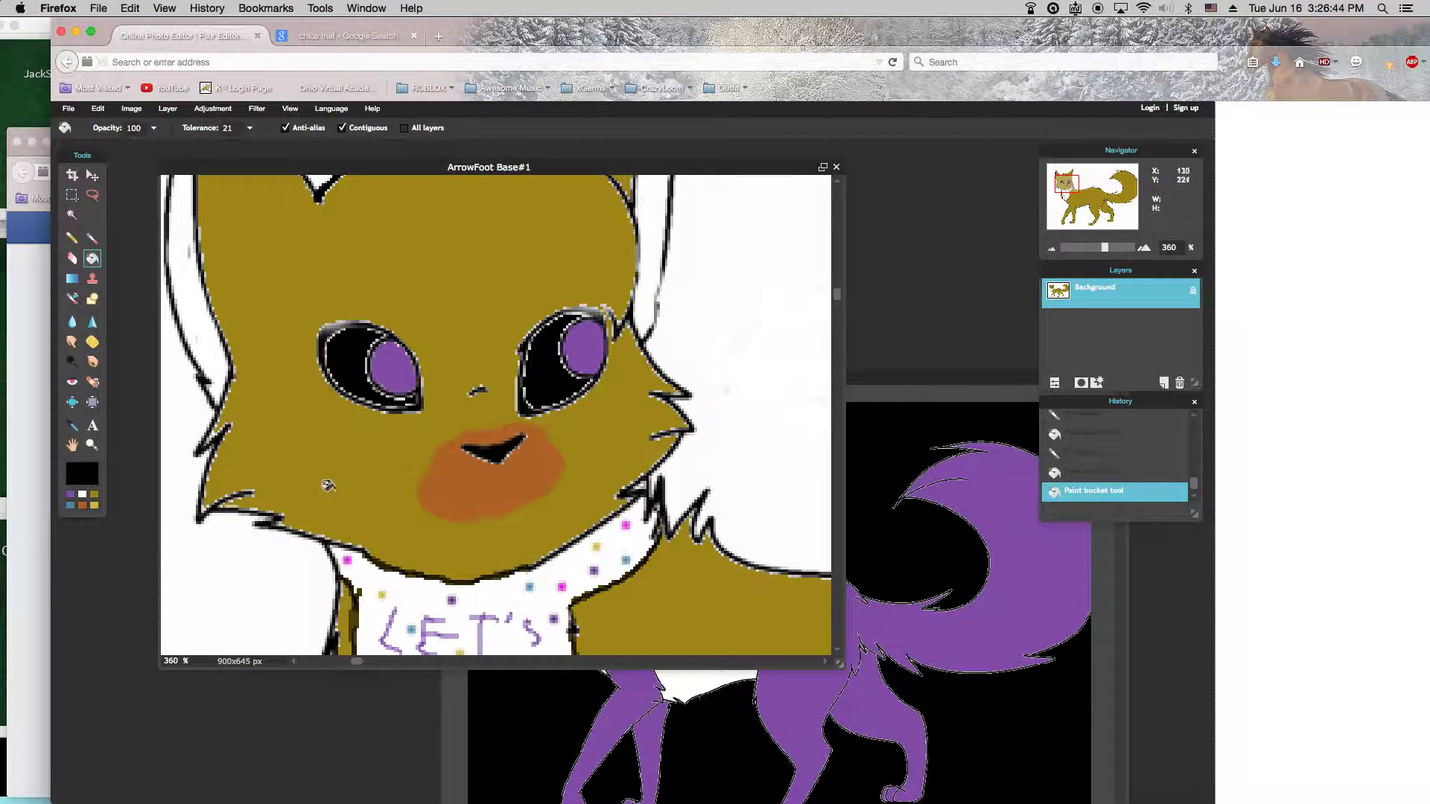
# Dab two small white highlights into the black part of each eye with the brush.
pyautogui.click(81, 495)
pyautogui.click(92, 237)
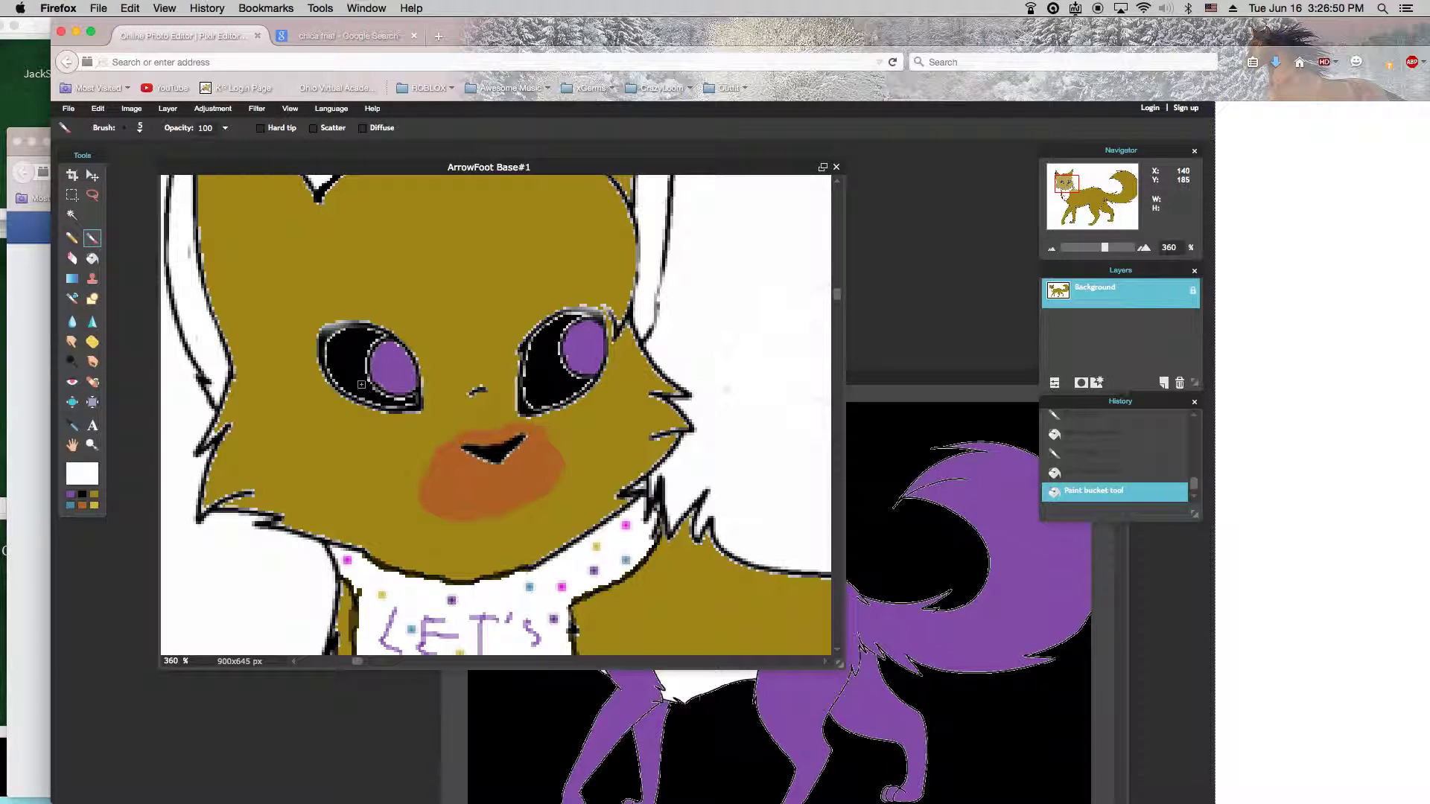
pyautogui.click(358, 380)
pyautogui.click(339, 345)
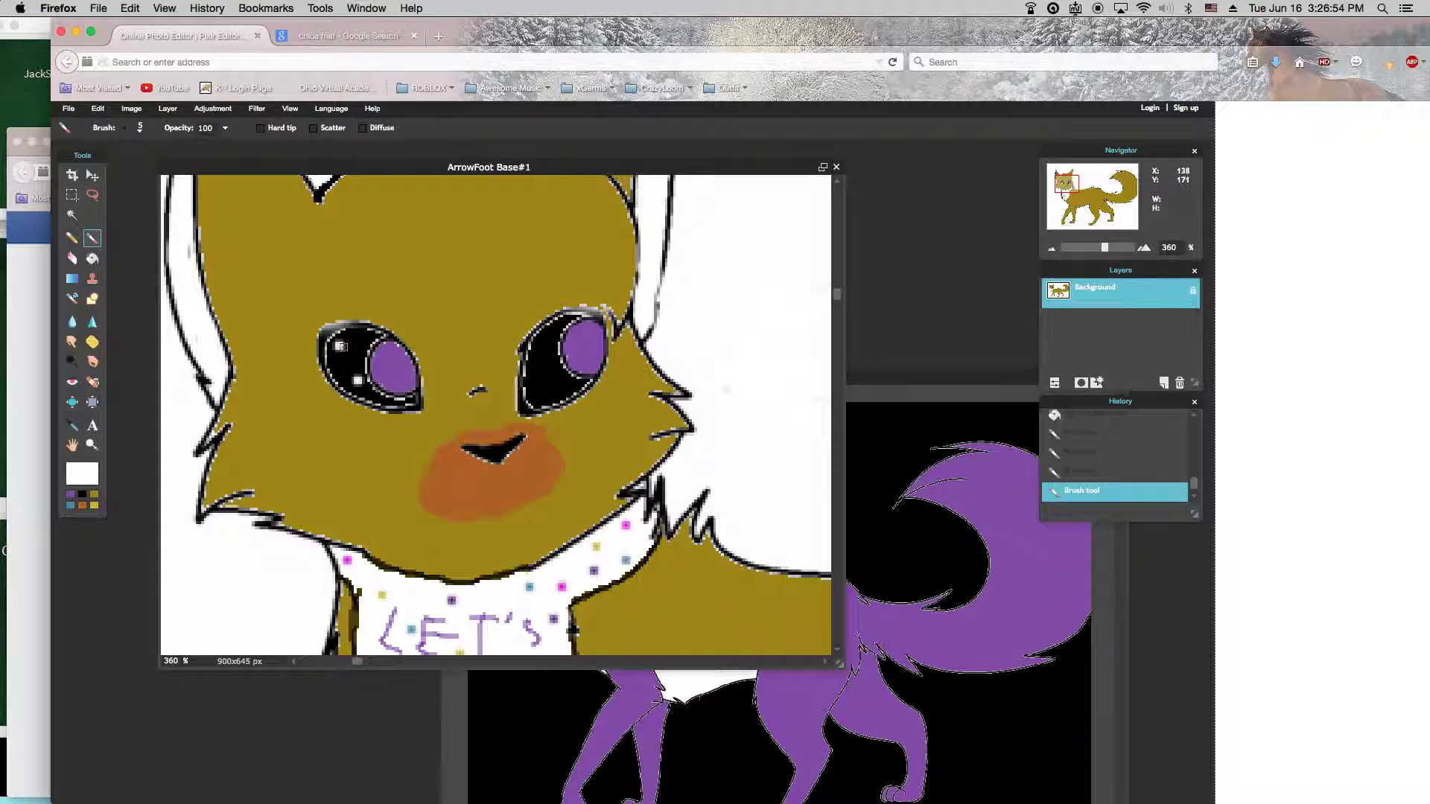
pyautogui.click(561, 383)
pyautogui.click(539, 356)
# Fill the white background around the cat with black using the Paint bucket.
pyautogui.moveTo(1104, 252); pyautogui.dragTo(1082, 259)
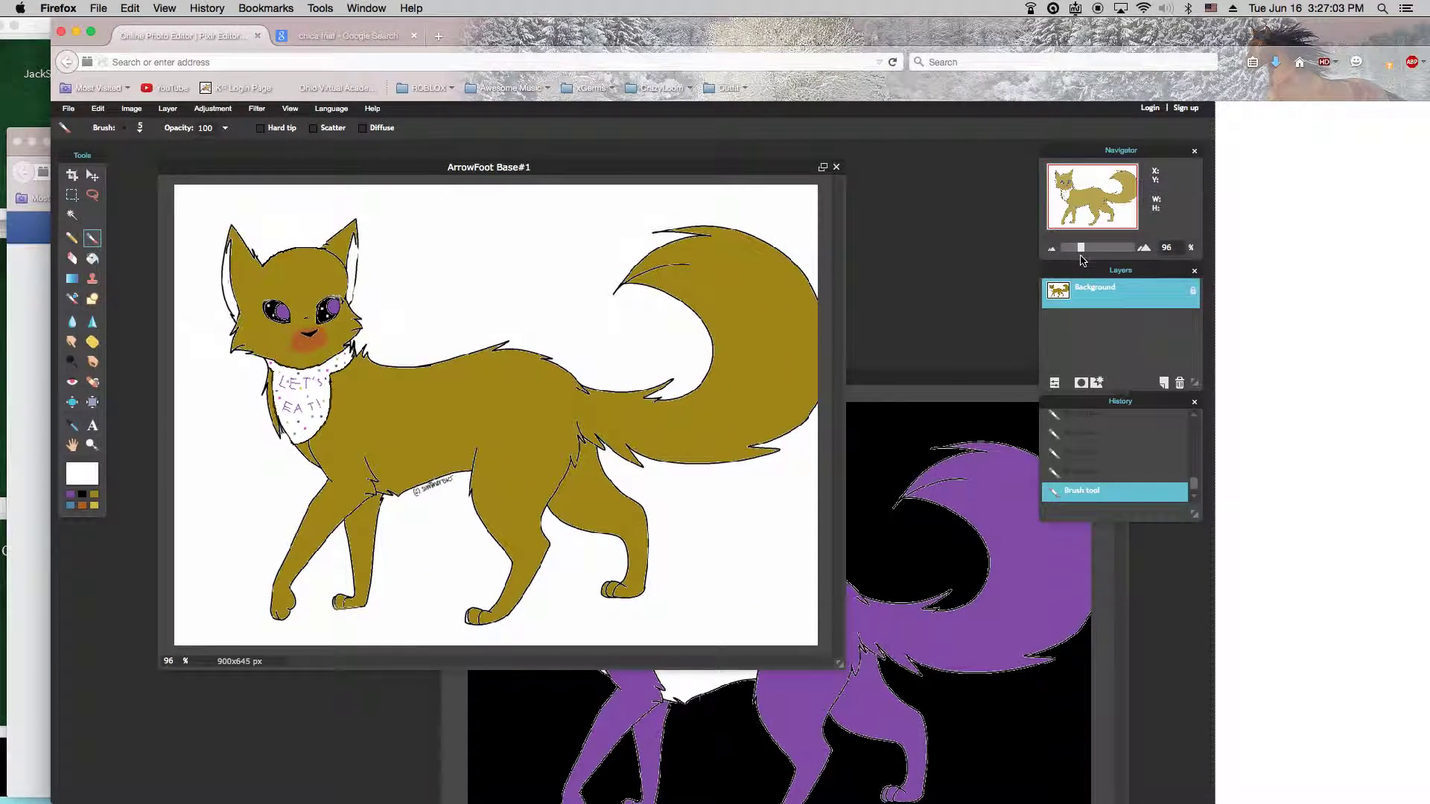
pyautogui.click(83, 495)
pyautogui.click(93, 259)
pyautogui.click(504, 304)
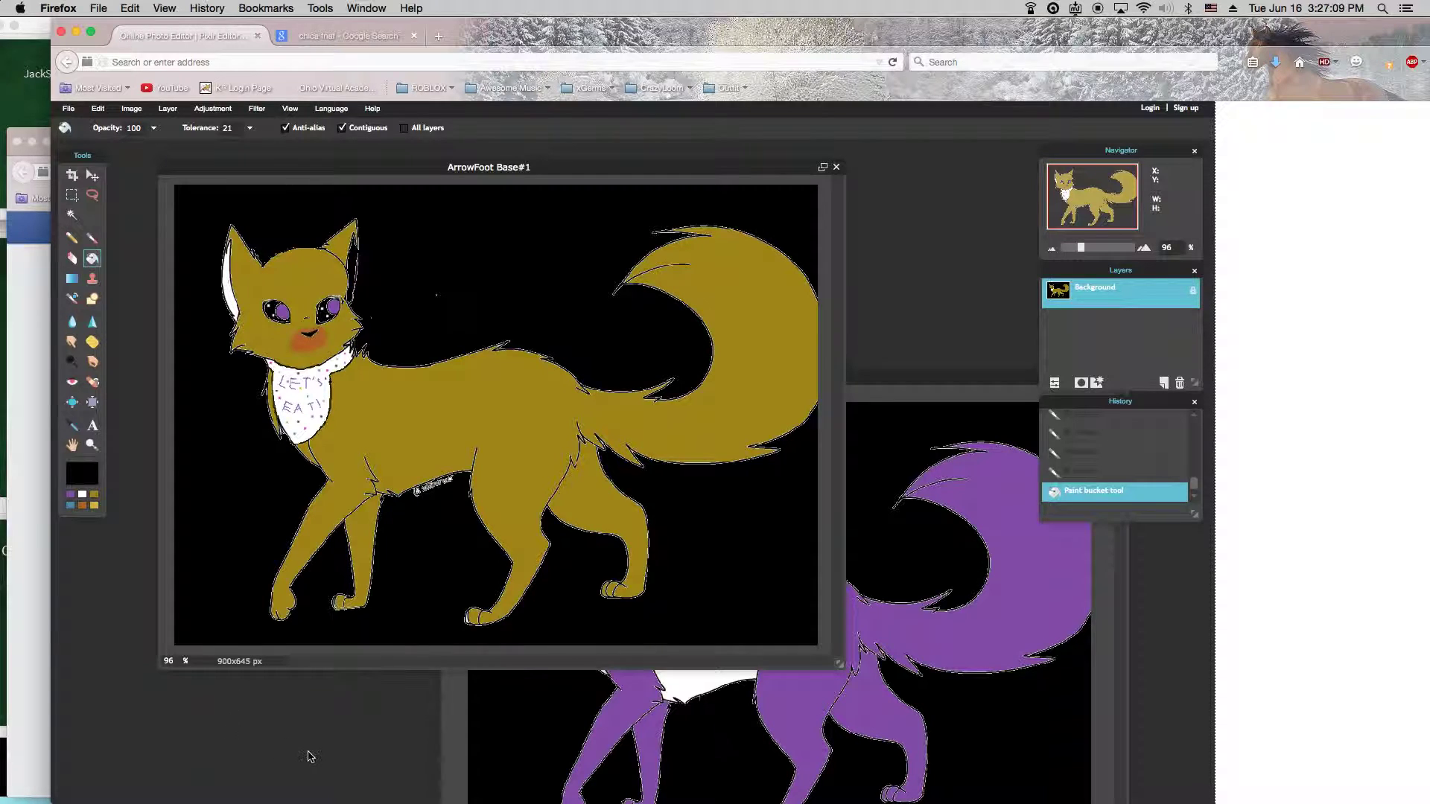
# Paint over the artist's signature under the cat's belly with a black size 15 brush.
pyautogui.click(92, 238)
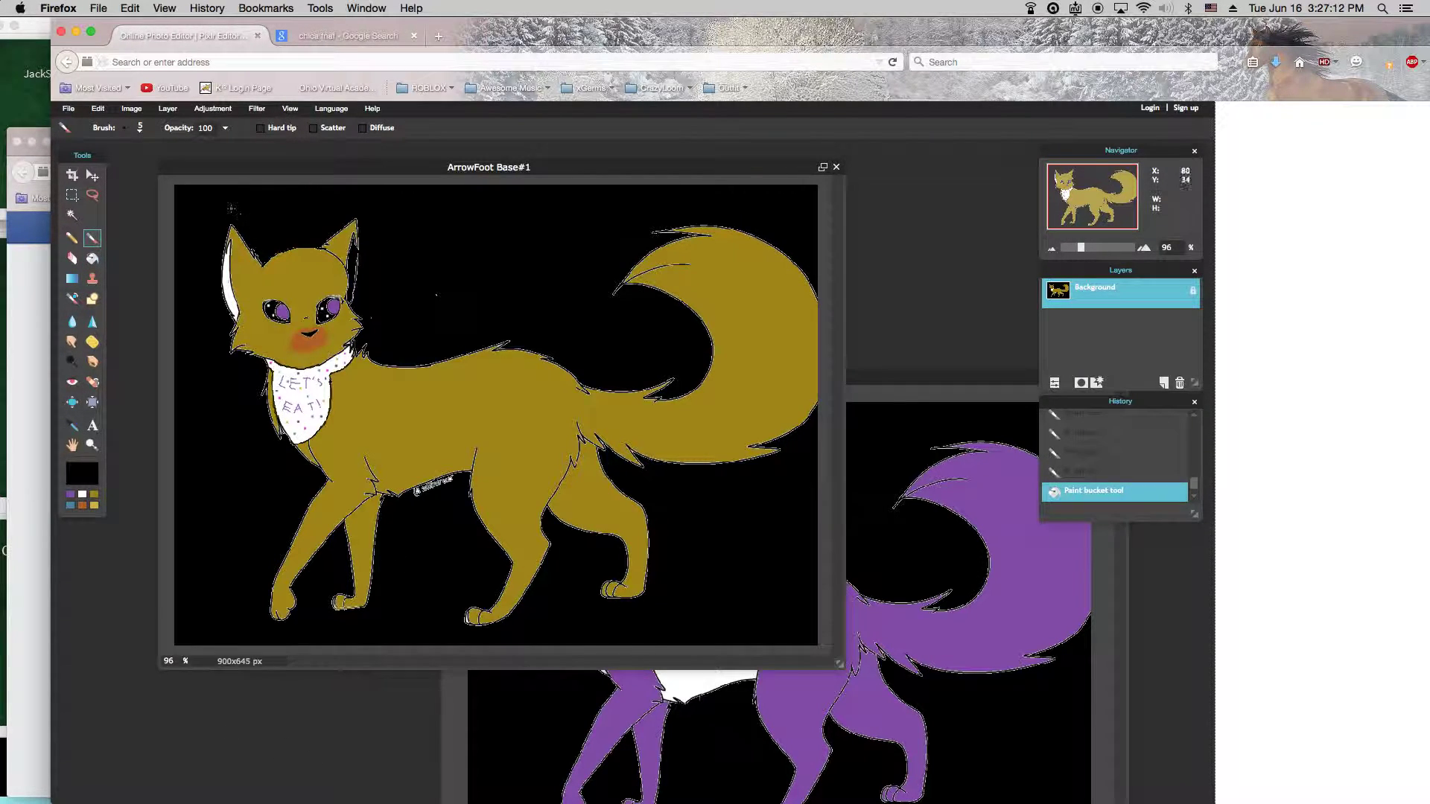
pyautogui.click(140, 128)
pyautogui.click(209, 169)
pyautogui.moveTo(417, 493); pyautogui.dragTo(451, 481)
pyautogui.click(416, 493)
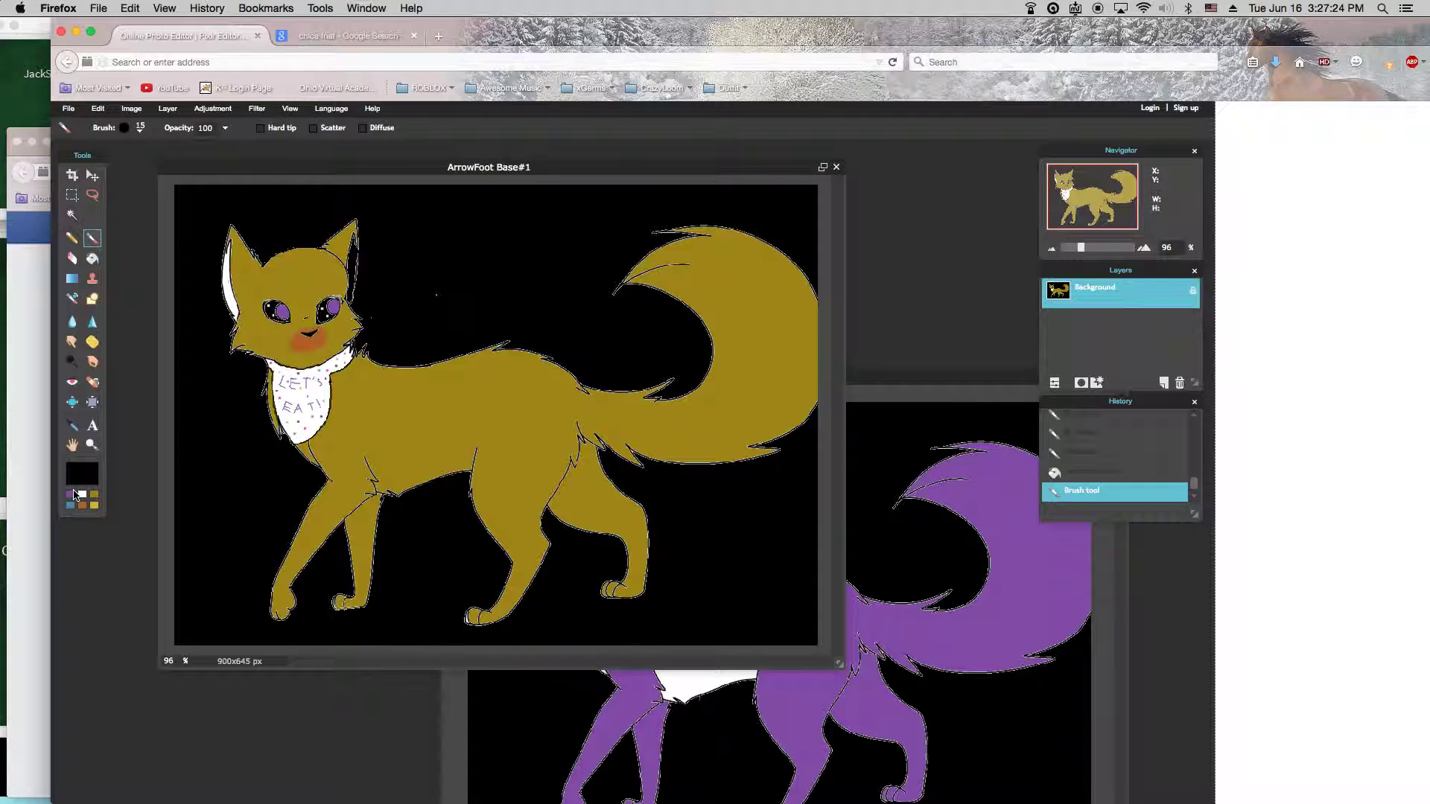
# Compare the coloured Chica drawing with the Chica reference photo and the Bonnie The Cat drawing.
pyautogui.click(328, 41)
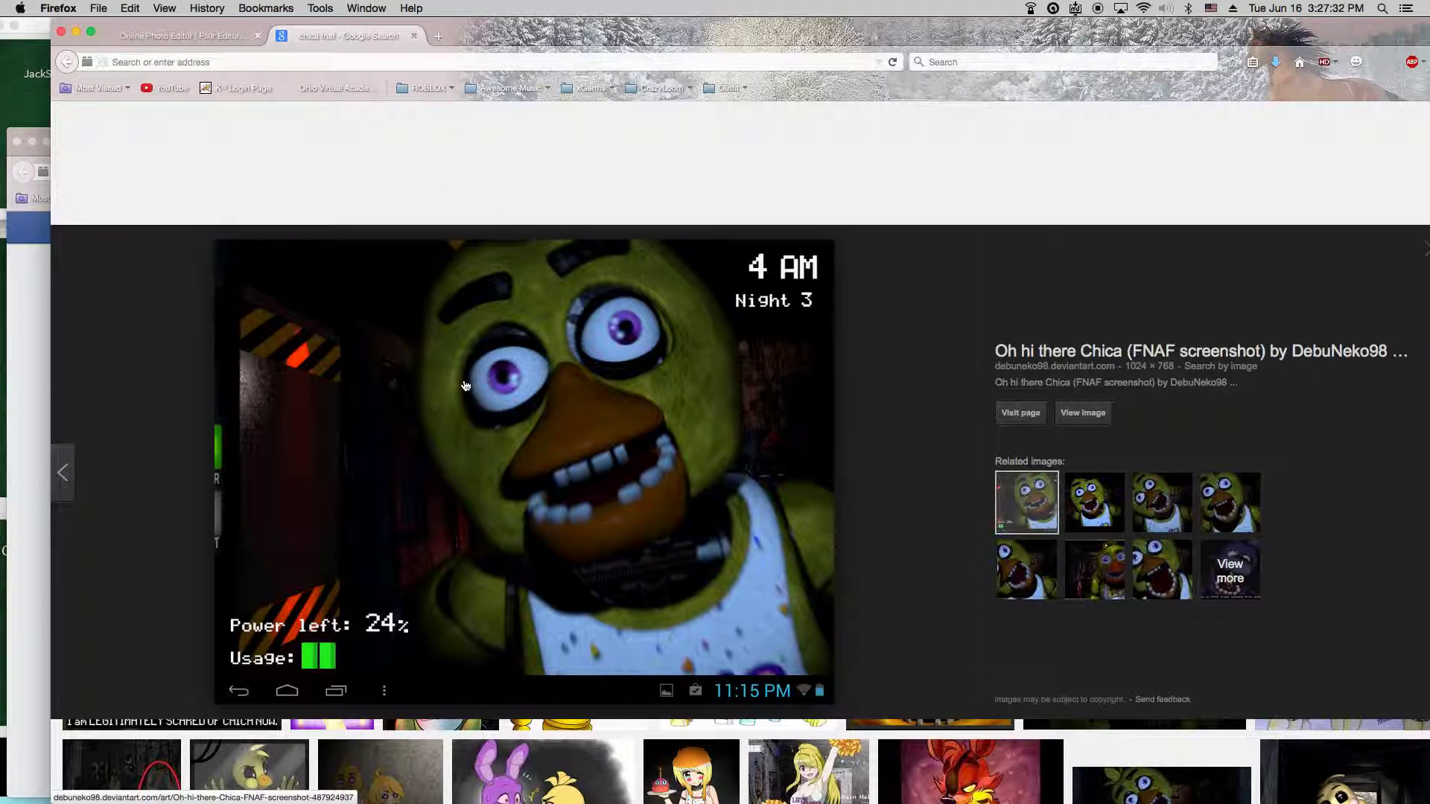
pyautogui.click(207, 36)
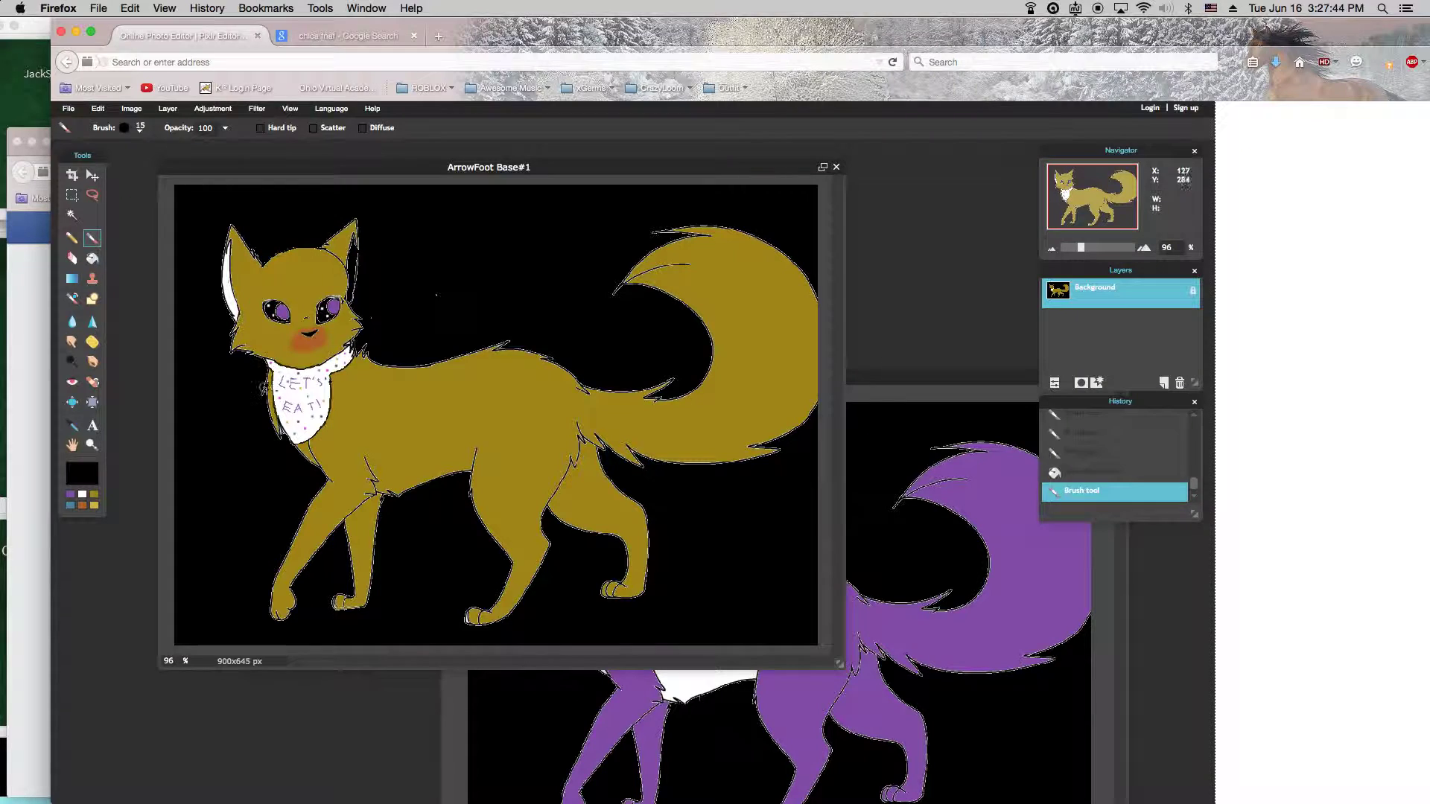
pyautogui.click(475, 700)
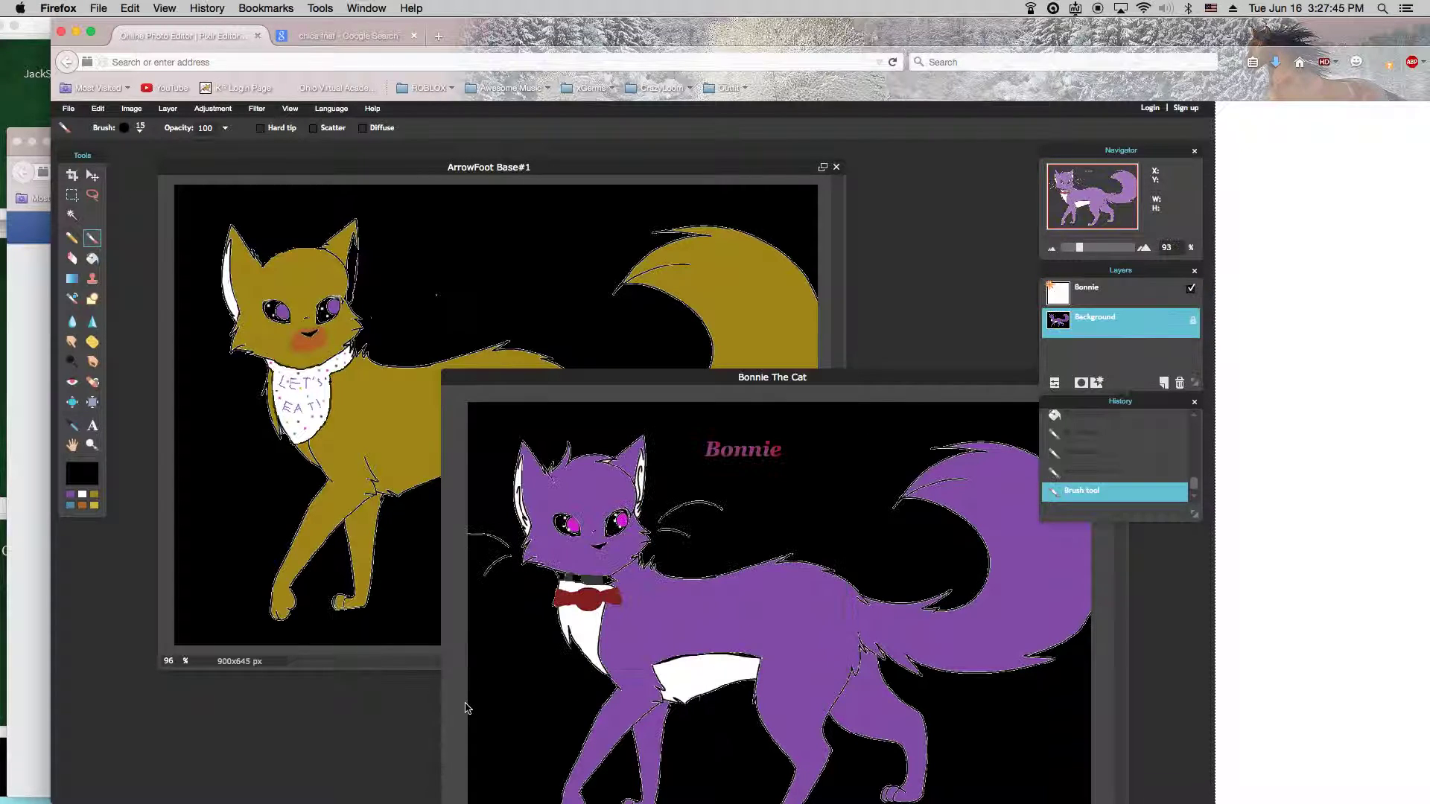
pyautogui.click(167, 641)
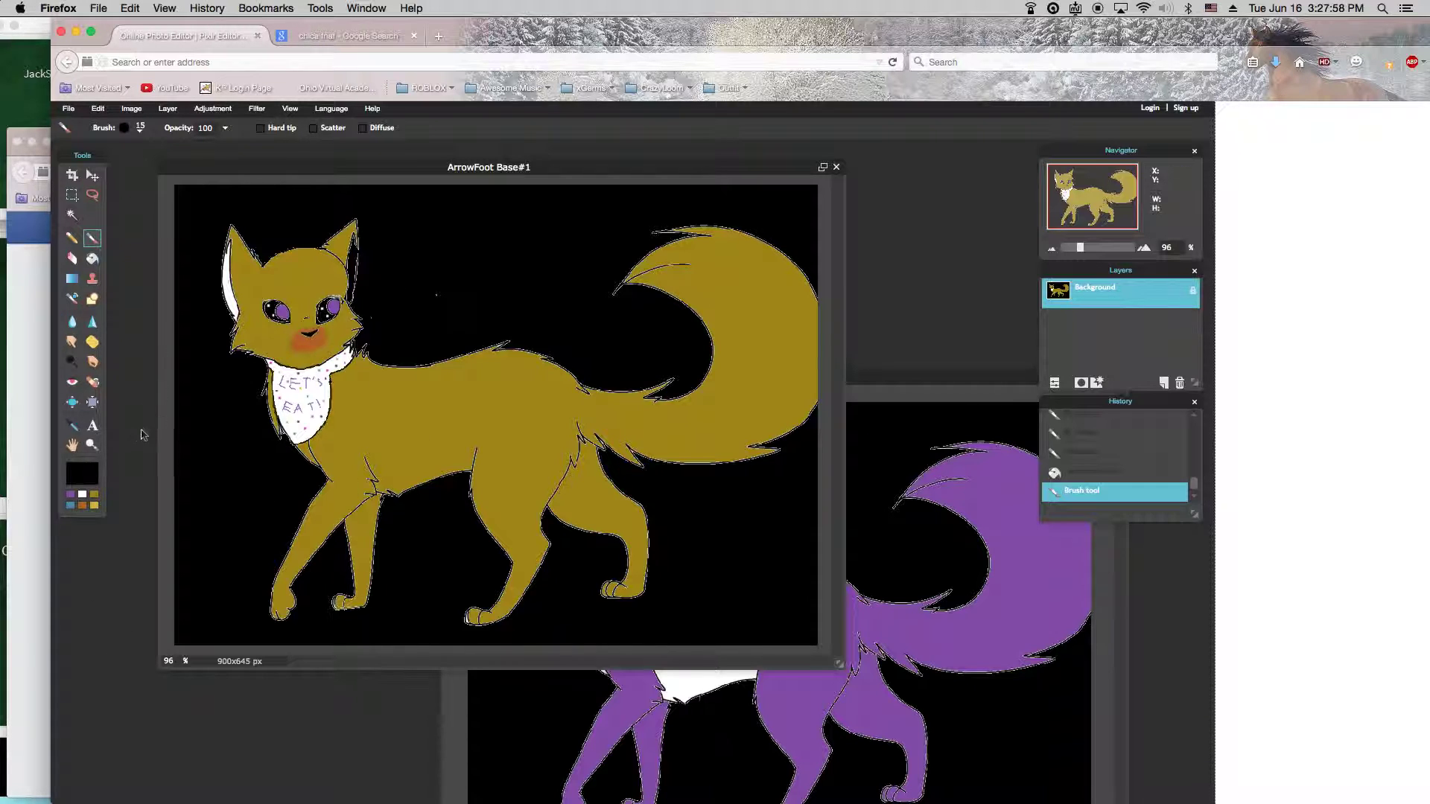
# Add the text "Chica" in orange d97325 on the black background beside the cat's ears.
pyautogui.click(93, 426)
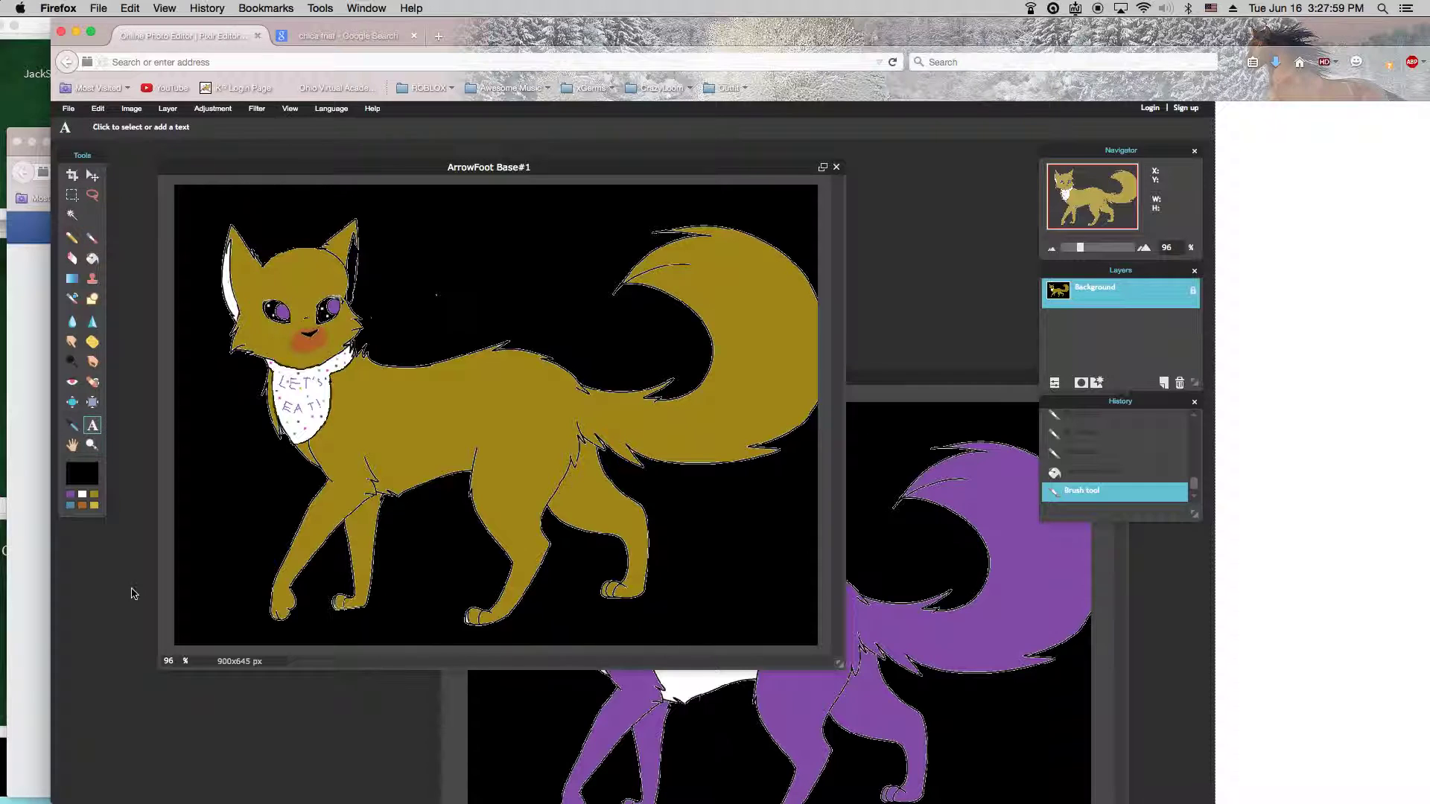
pyautogui.click(82, 506)
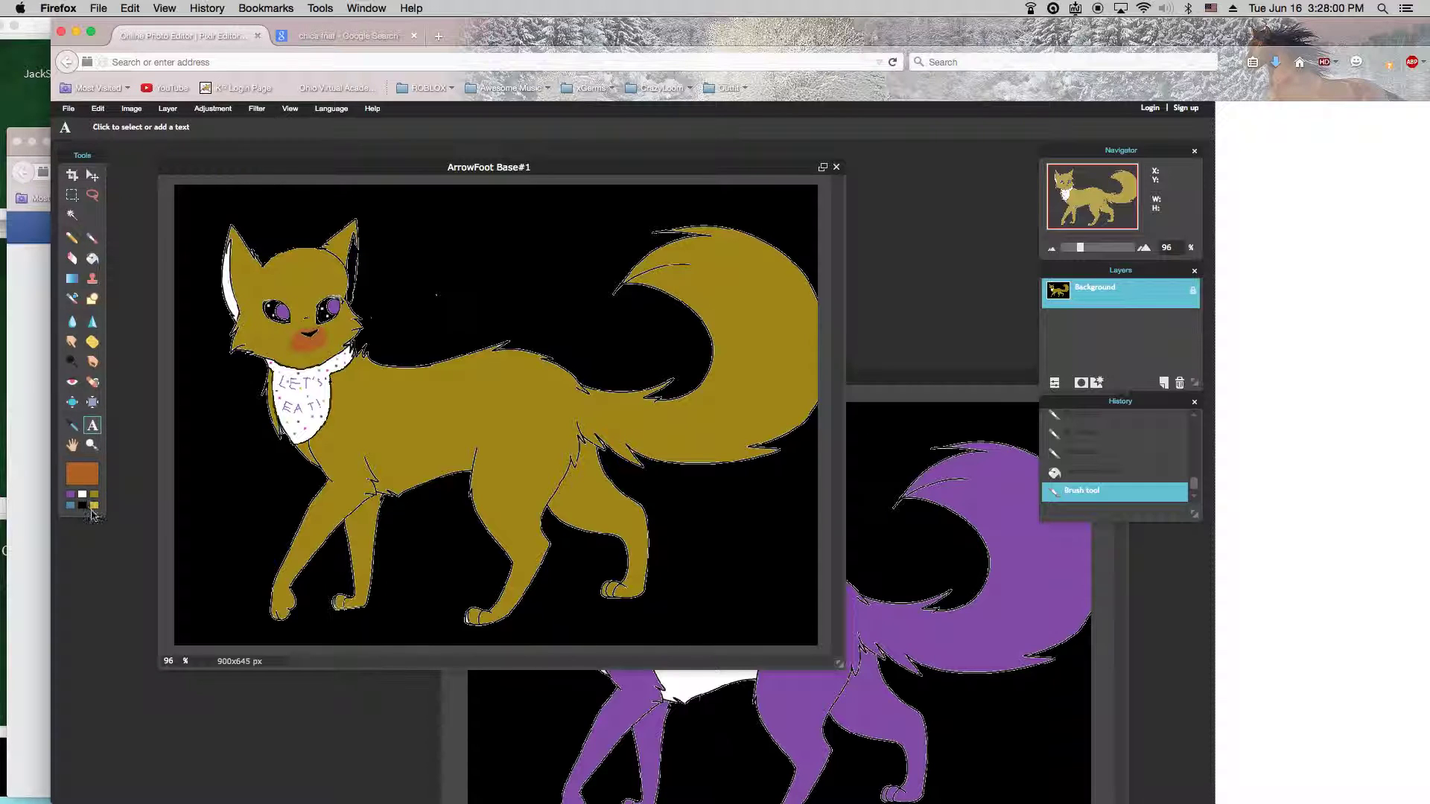
pyautogui.click(416, 246)
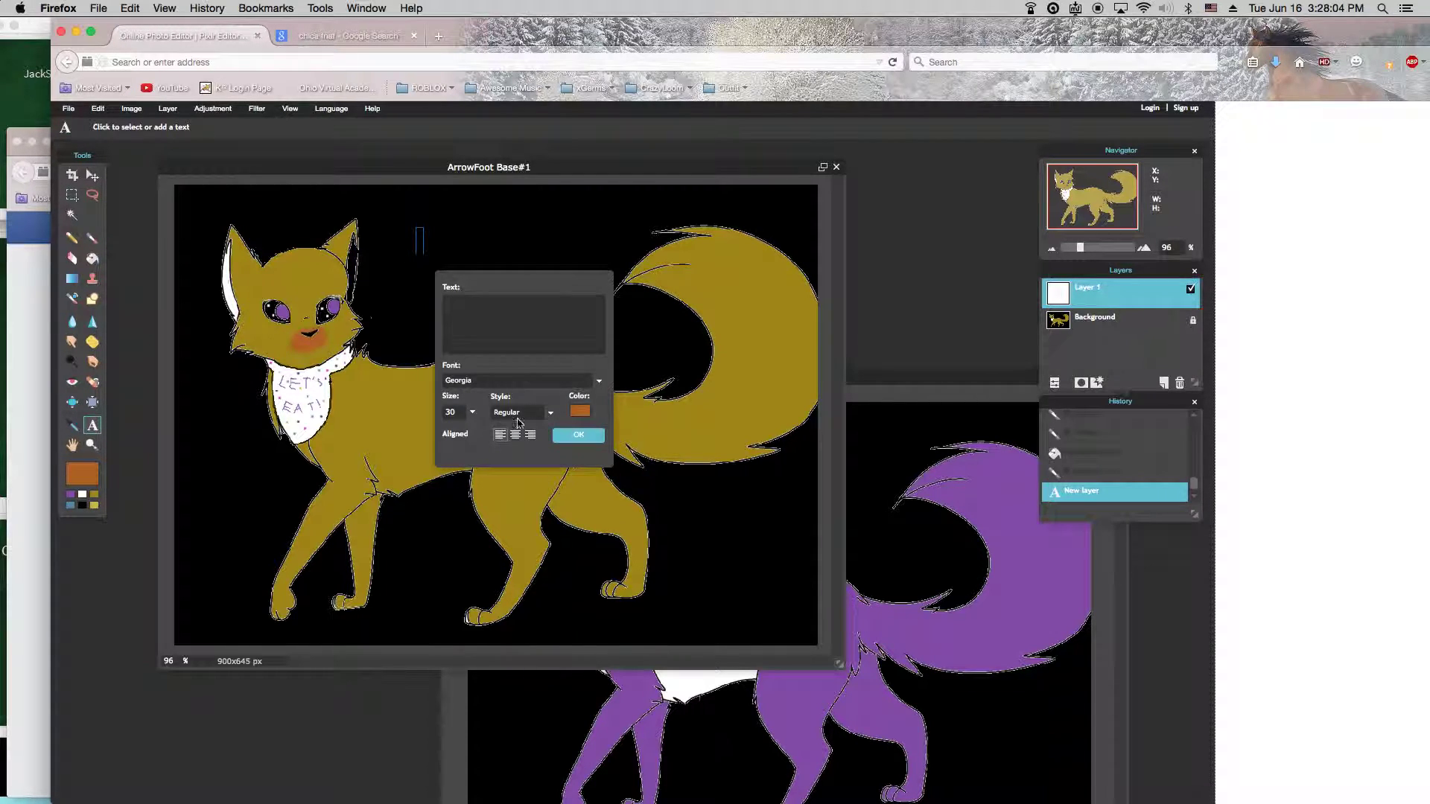
pyautogui.click(579, 411)
pyautogui.click(578, 391)
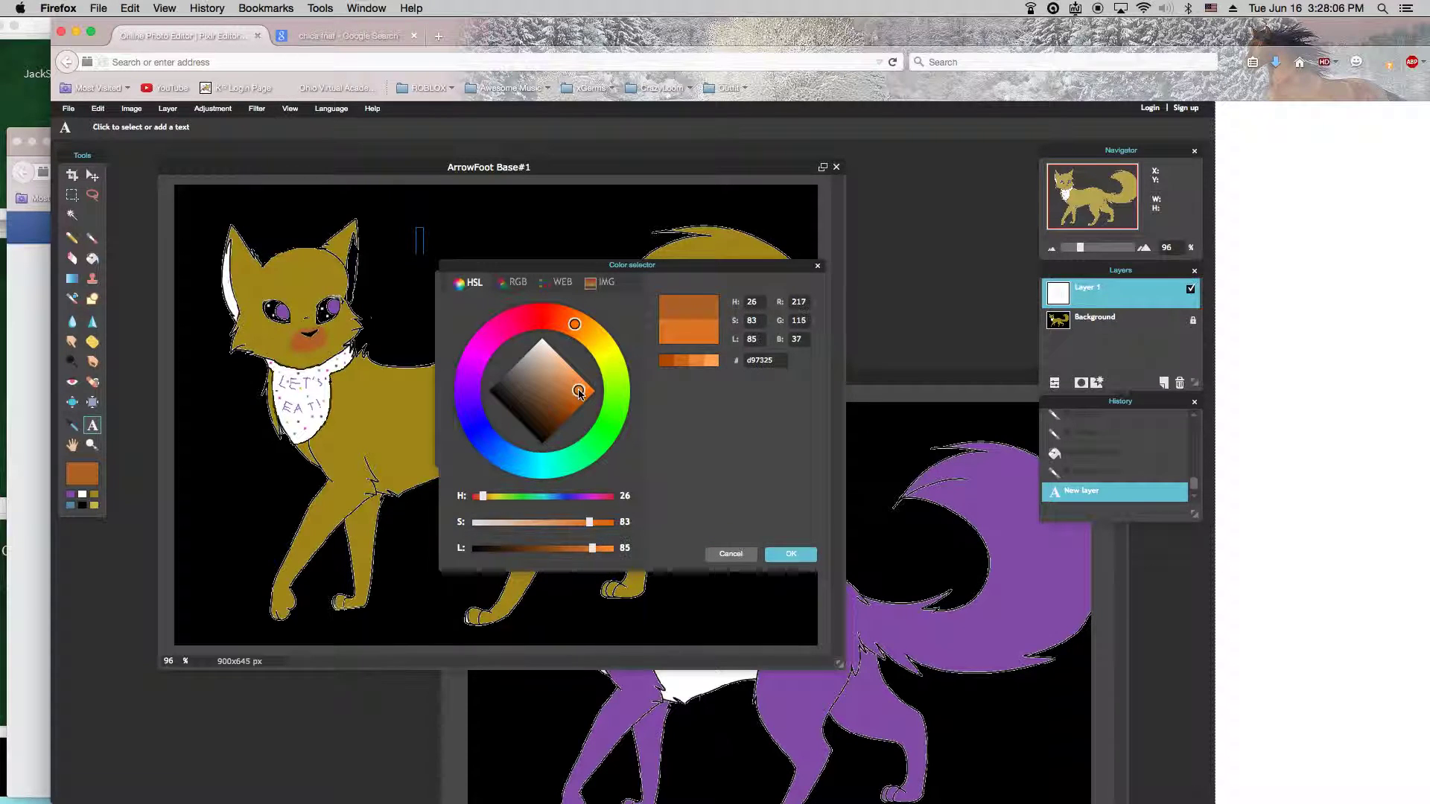
pyautogui.click(791, 554)
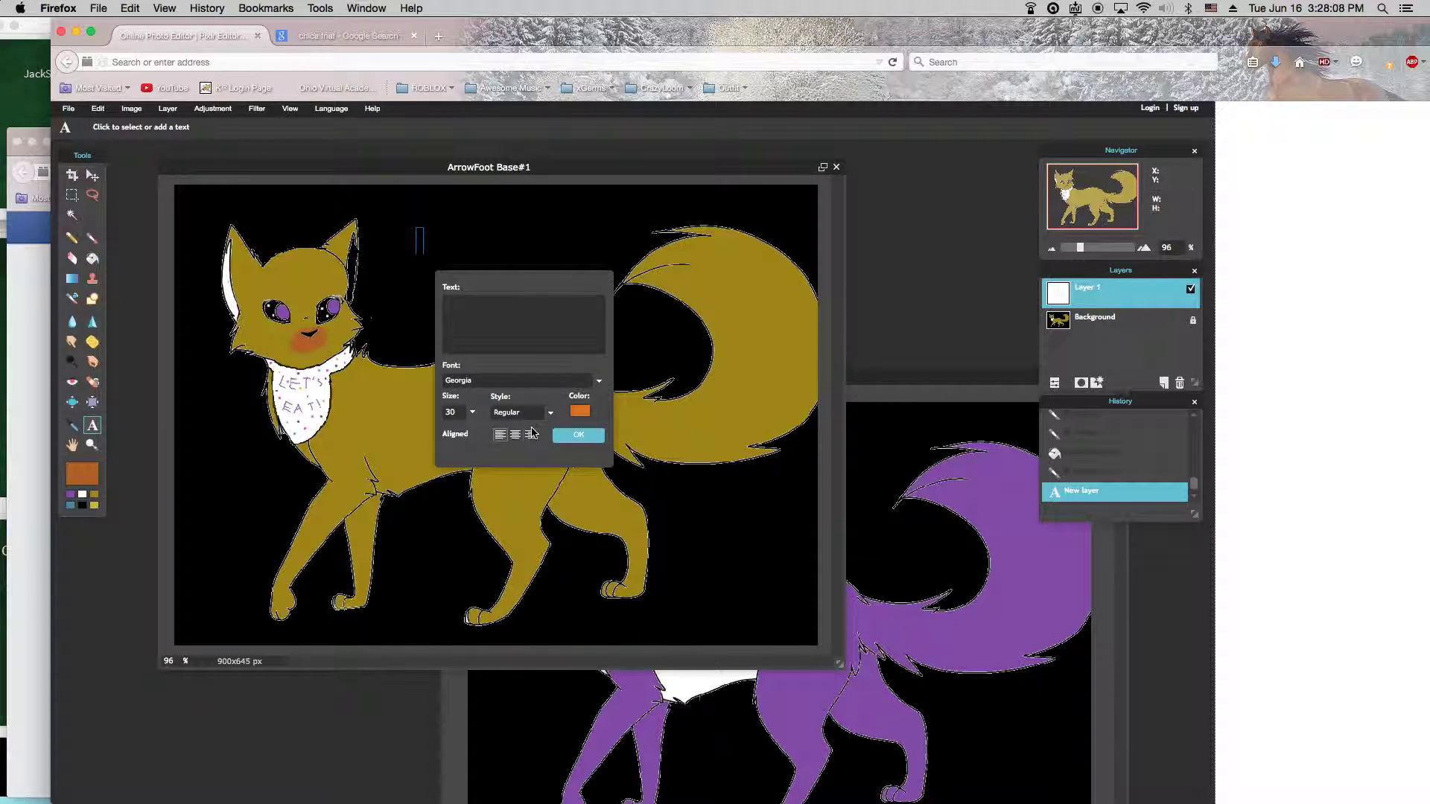
pyautogui.click(520, 380)
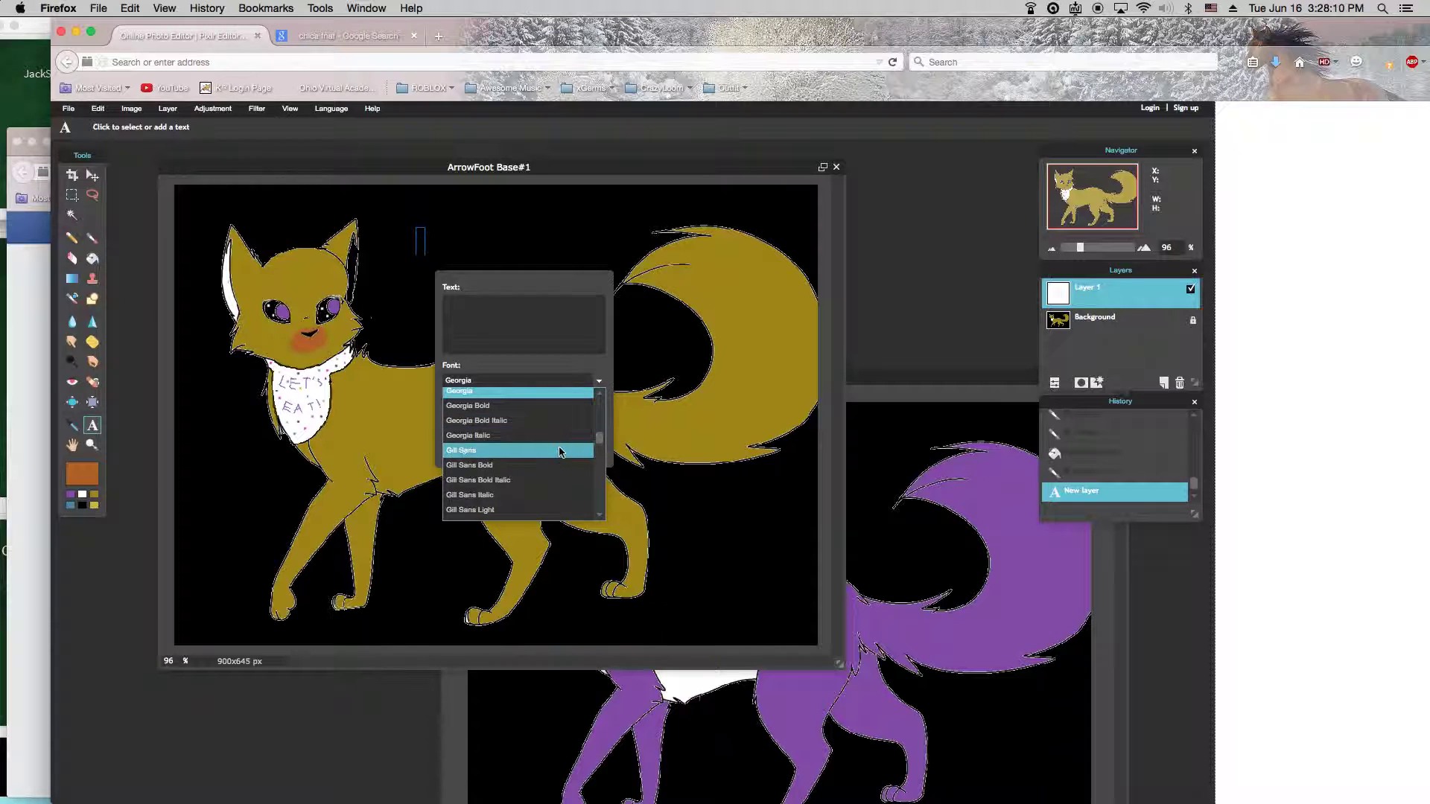
pyautogui.click(518, 321)
pyautogui.write('Chica')
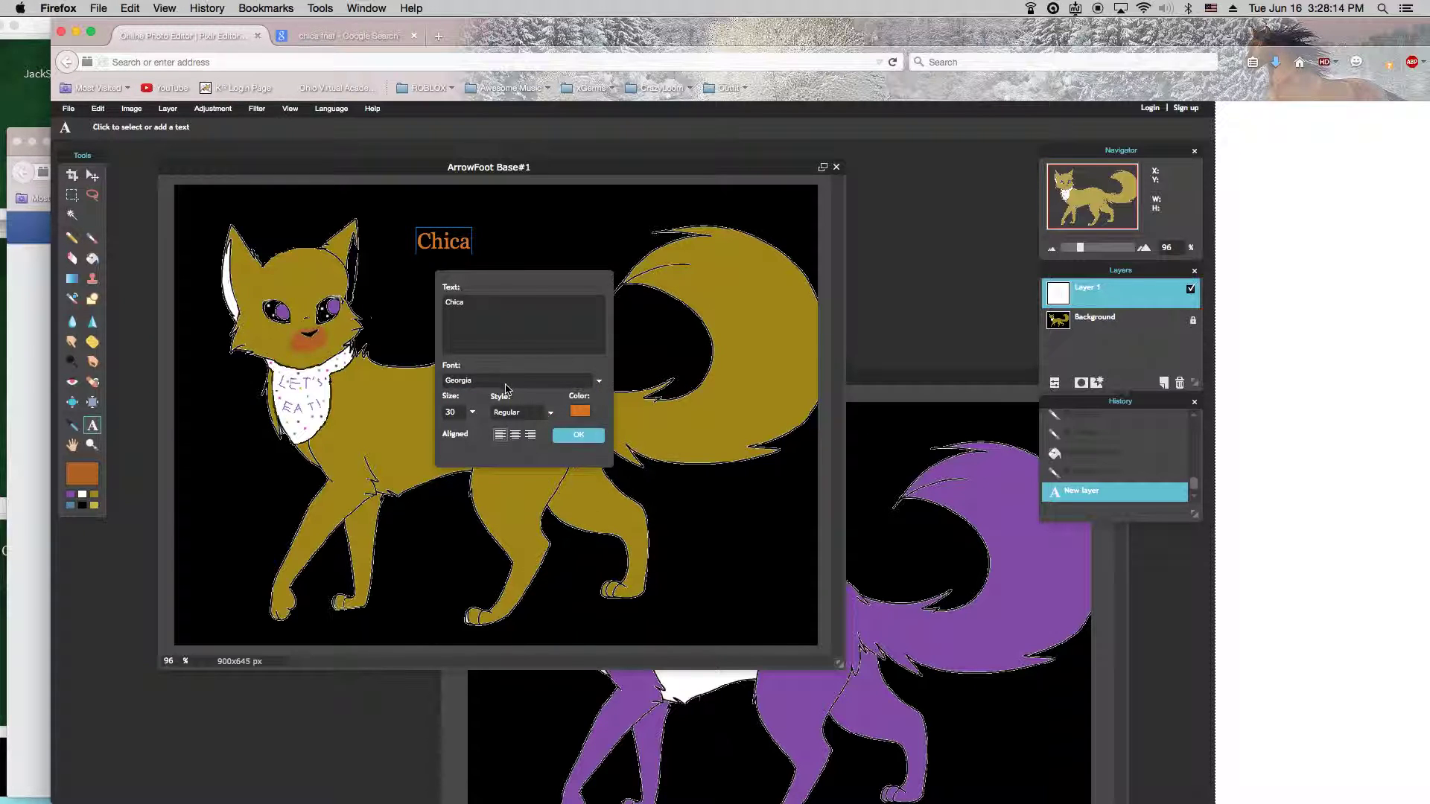
# Set the Chica text's font to Gill Sans Italic with the Italic style and apply it.
pyautogui.click(505, 385)
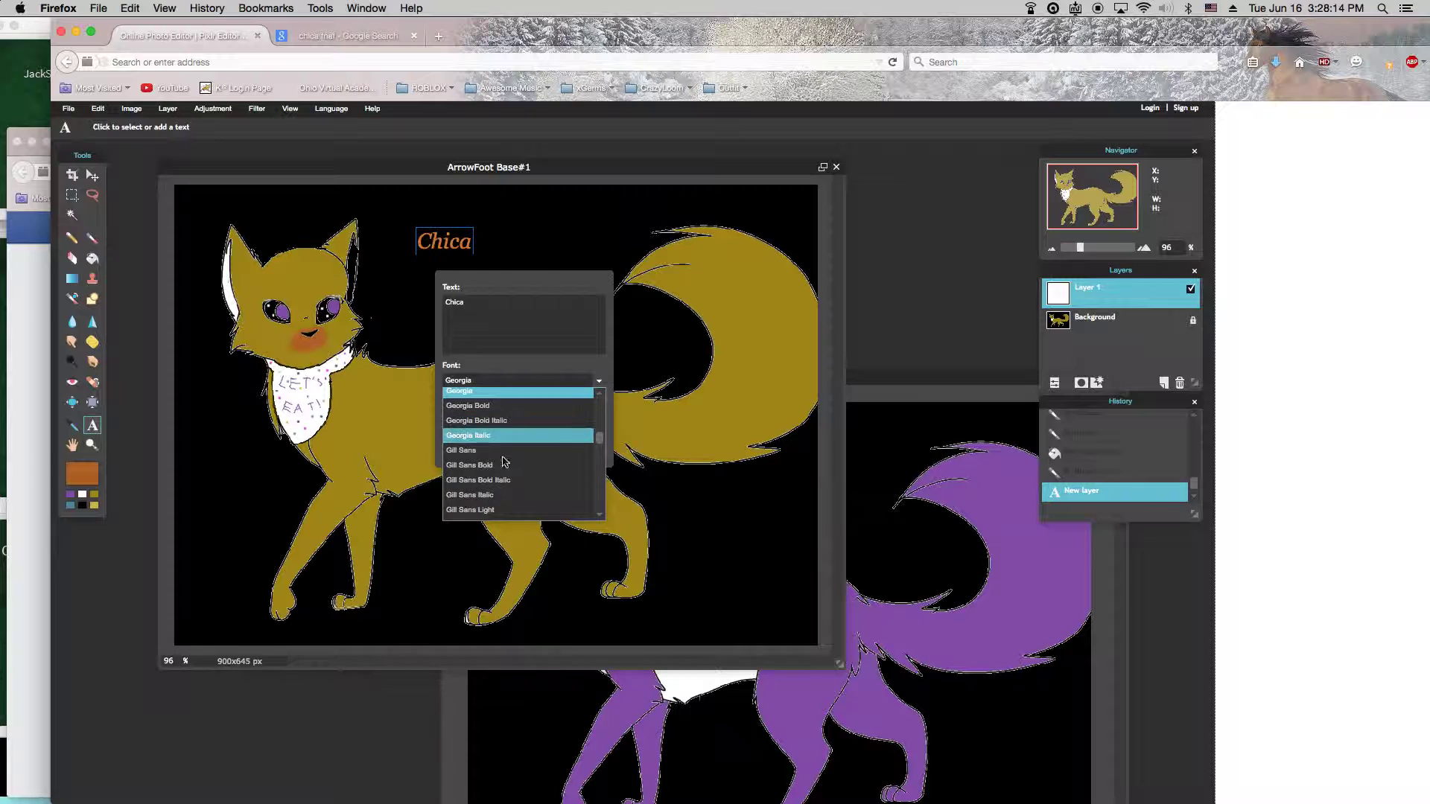
pyautogui.click(502, 497)
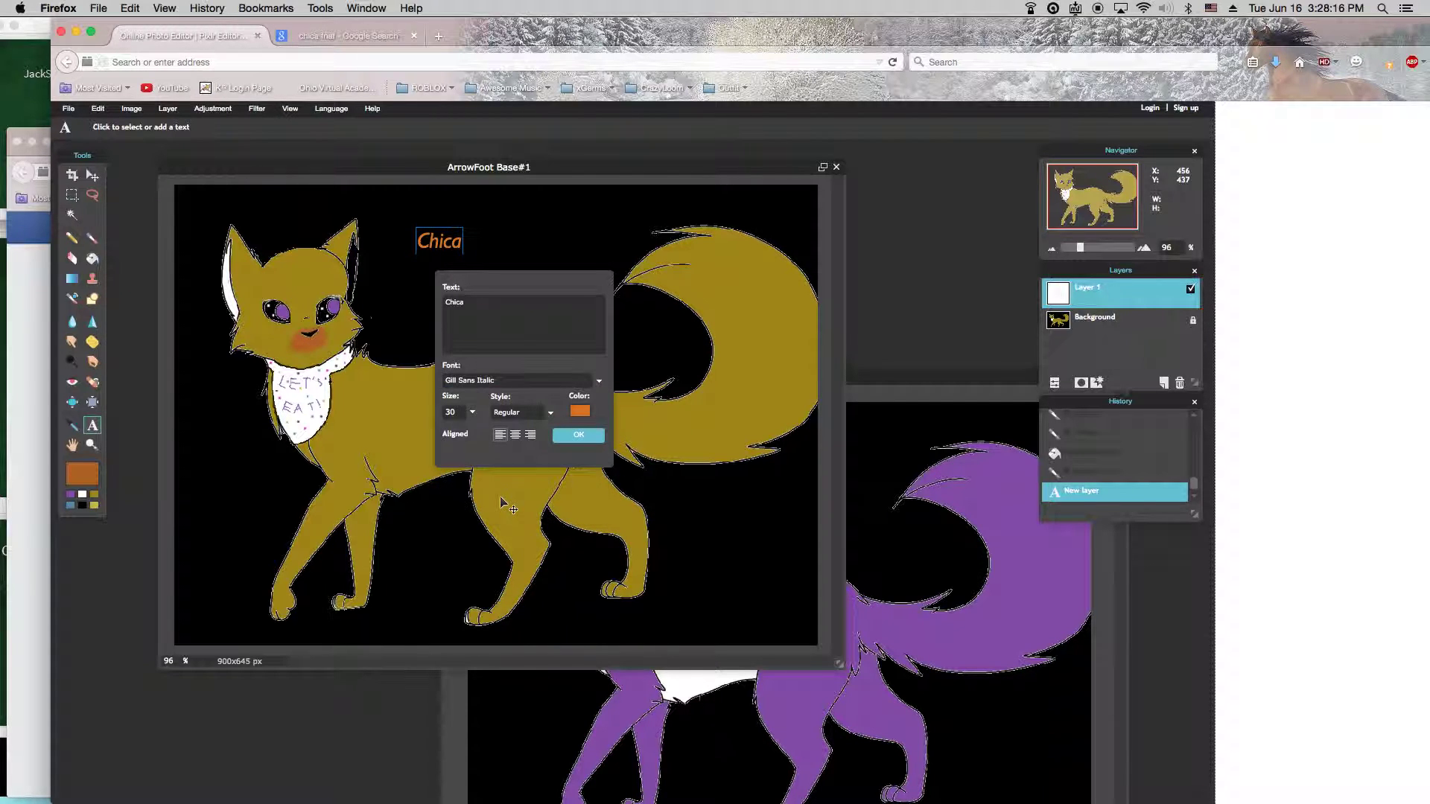
pyautogui.click(511, 414)
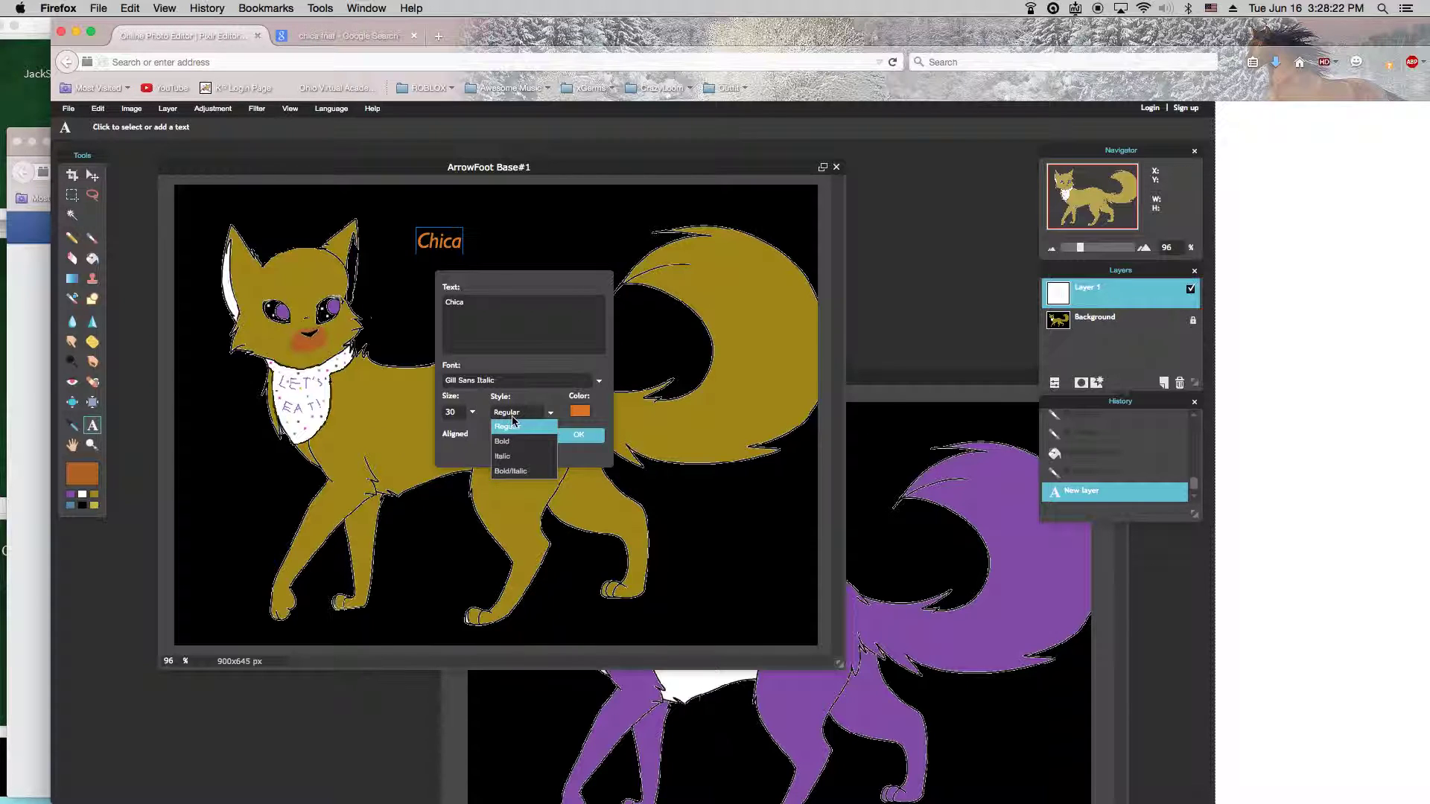
pyautogui.click(523, 457)
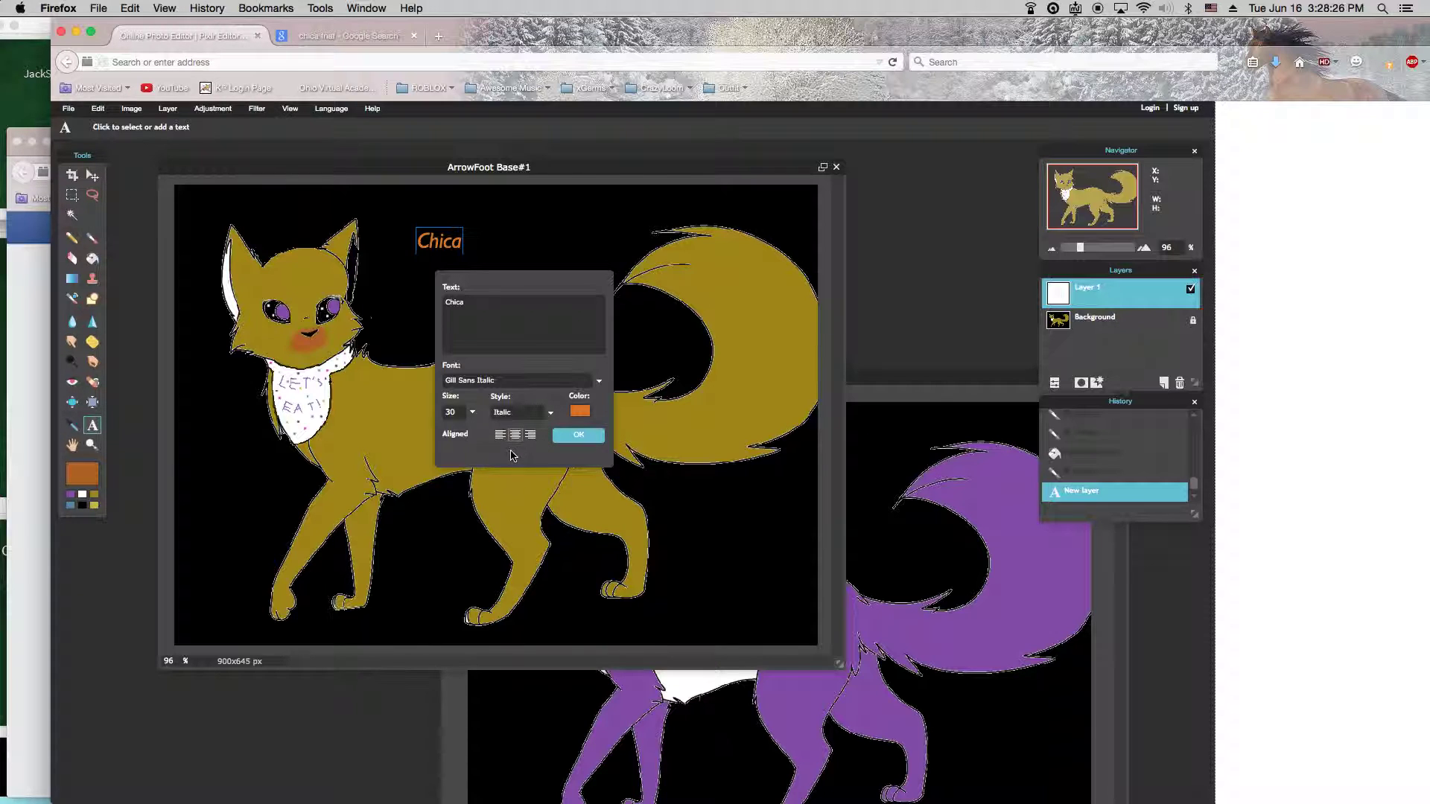
pyautogui.click(579, 438)
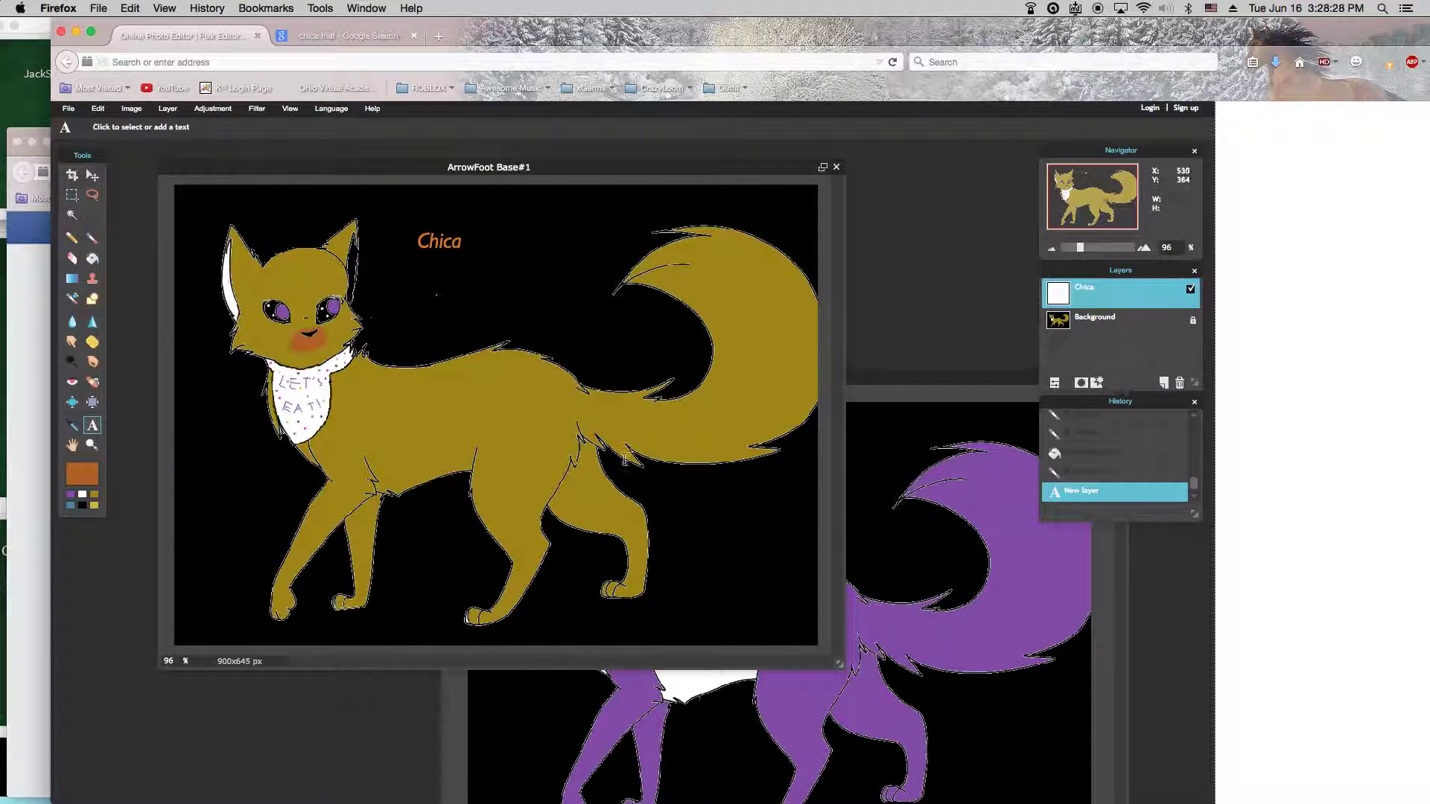
# Apply an inner shadow layer style in white ffffff to the Chica text layer.
pyautogui.click(1098, 384)
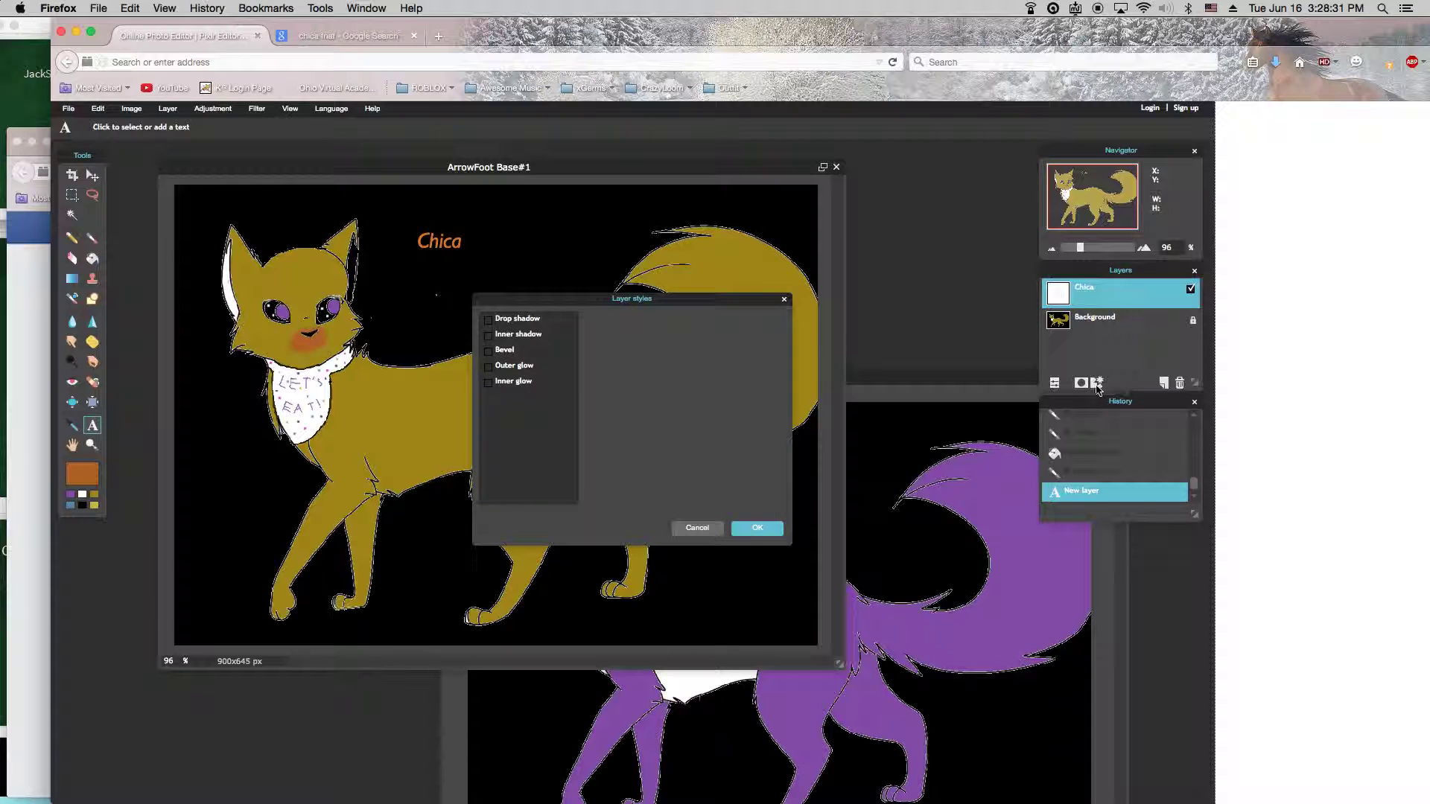
pyautogui.click(543, 338)
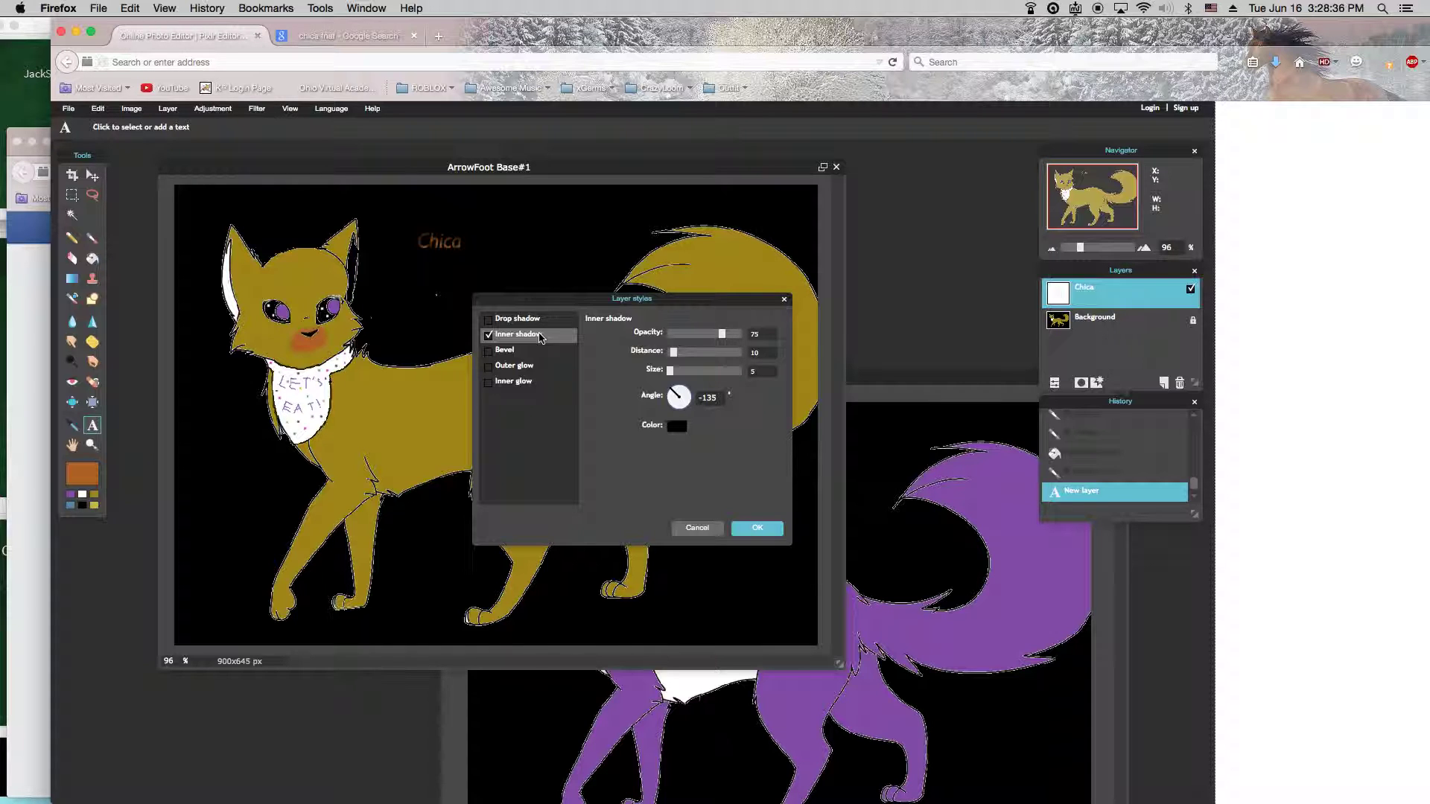
pyautogui.click(676, 427)
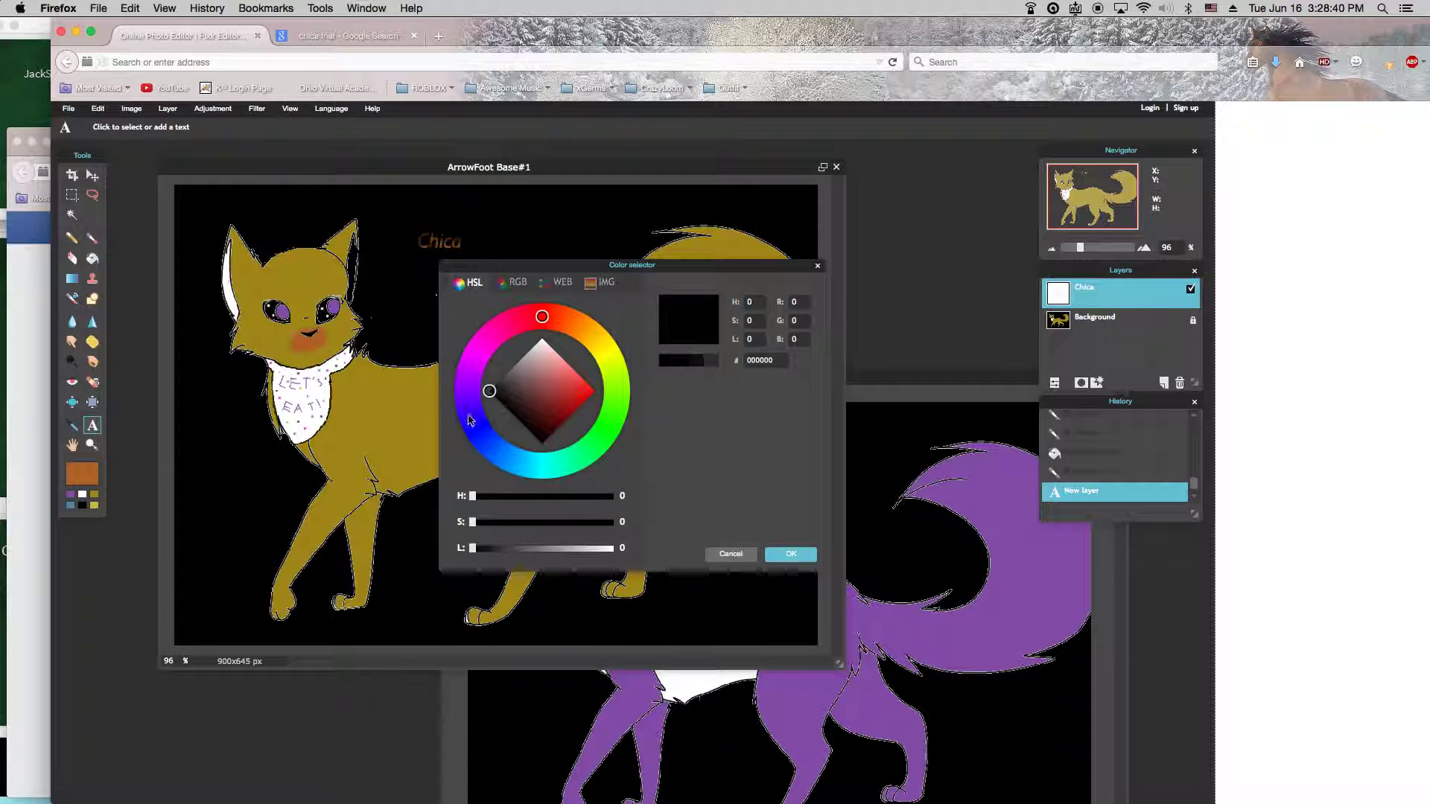
pyautogui.click(542, 339)
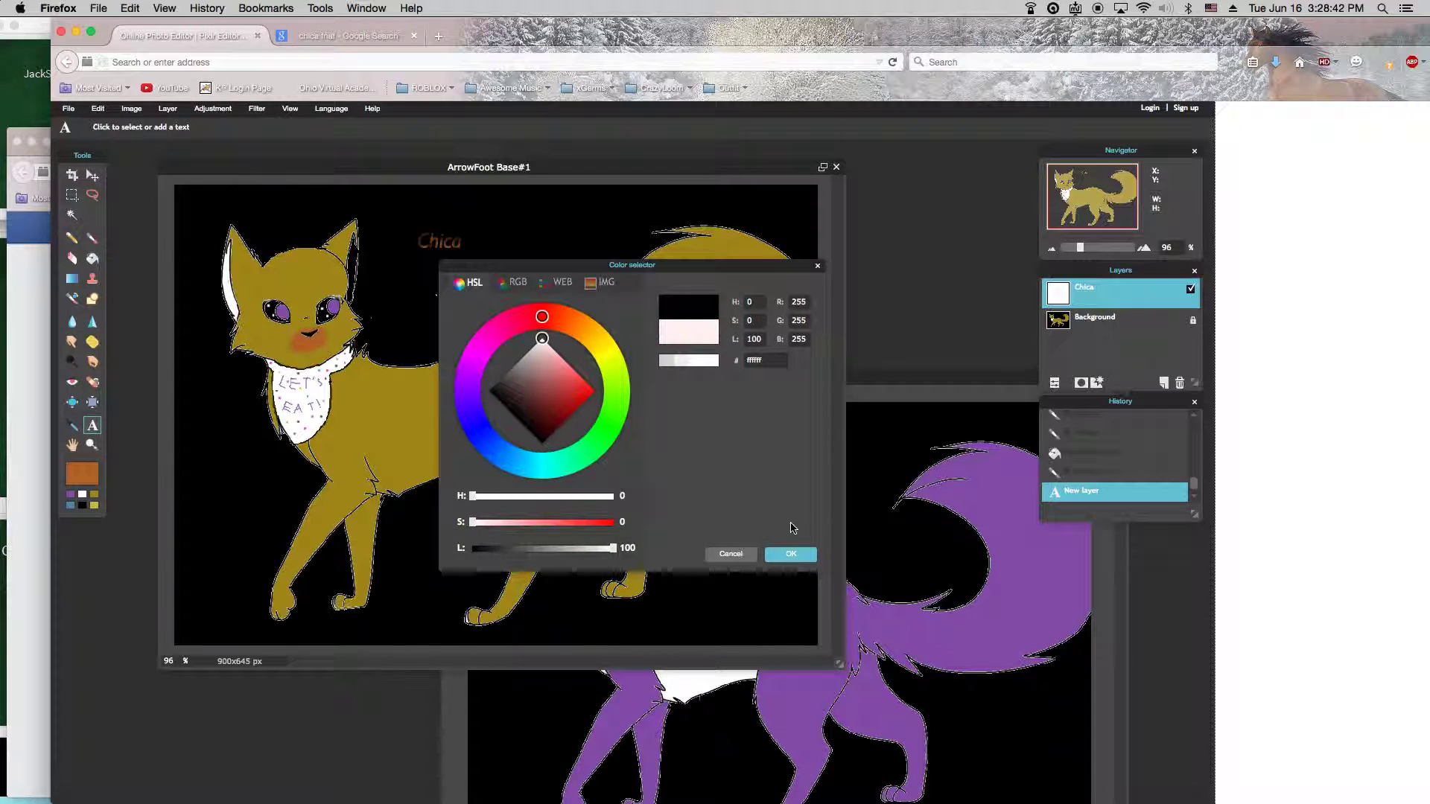
pyautogui.click(790, 555)
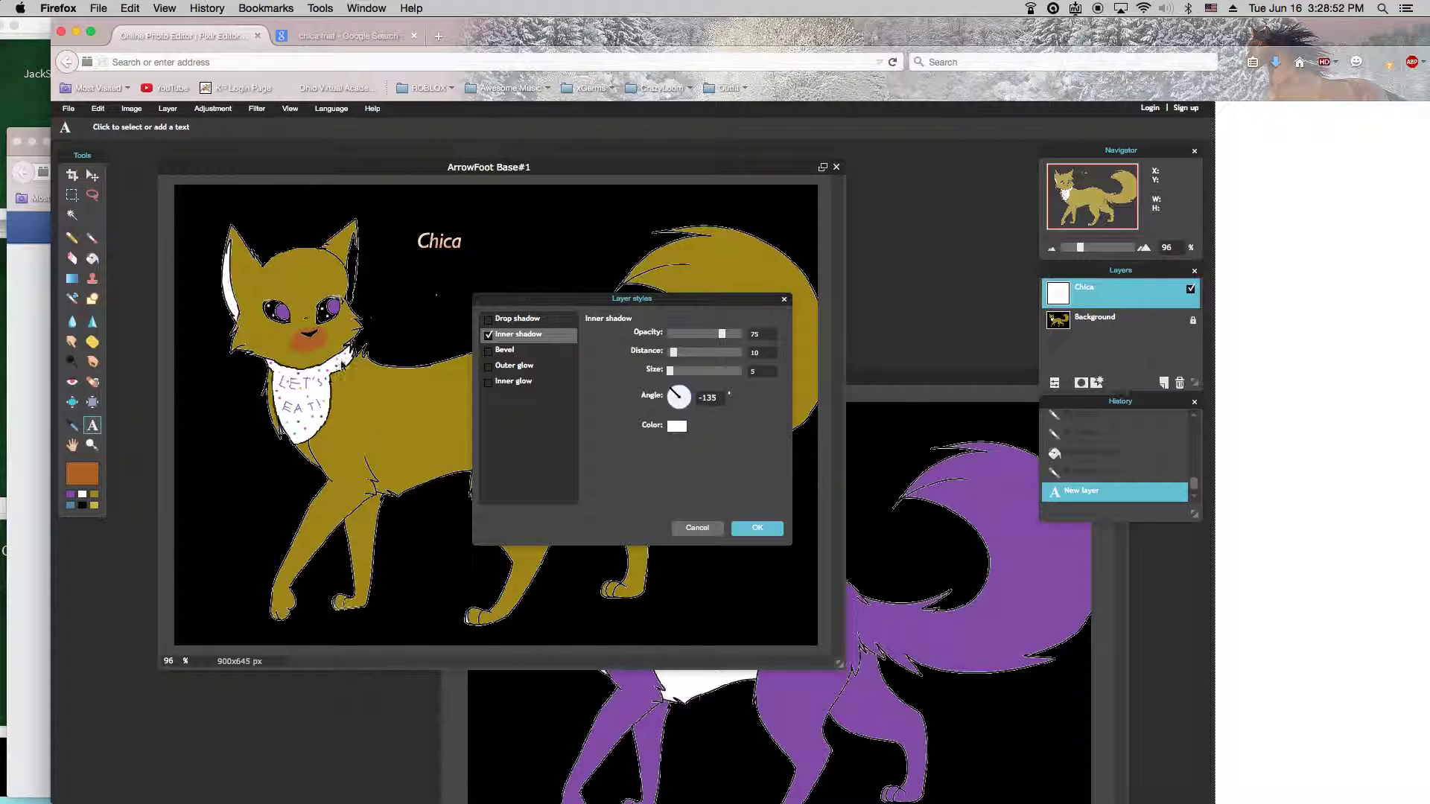
pyautogui.moveTo(672, 373)
pyautogui.mouseDown()
pyautogui.moveTo(734, 375)
pyautogui.moveTo(661, 384)
pyautogui.moveTo(691, 379)
pyautogui.moveTo(671, 376)
pyautogui.mouseUp()
pyautogui.click(756, 528)
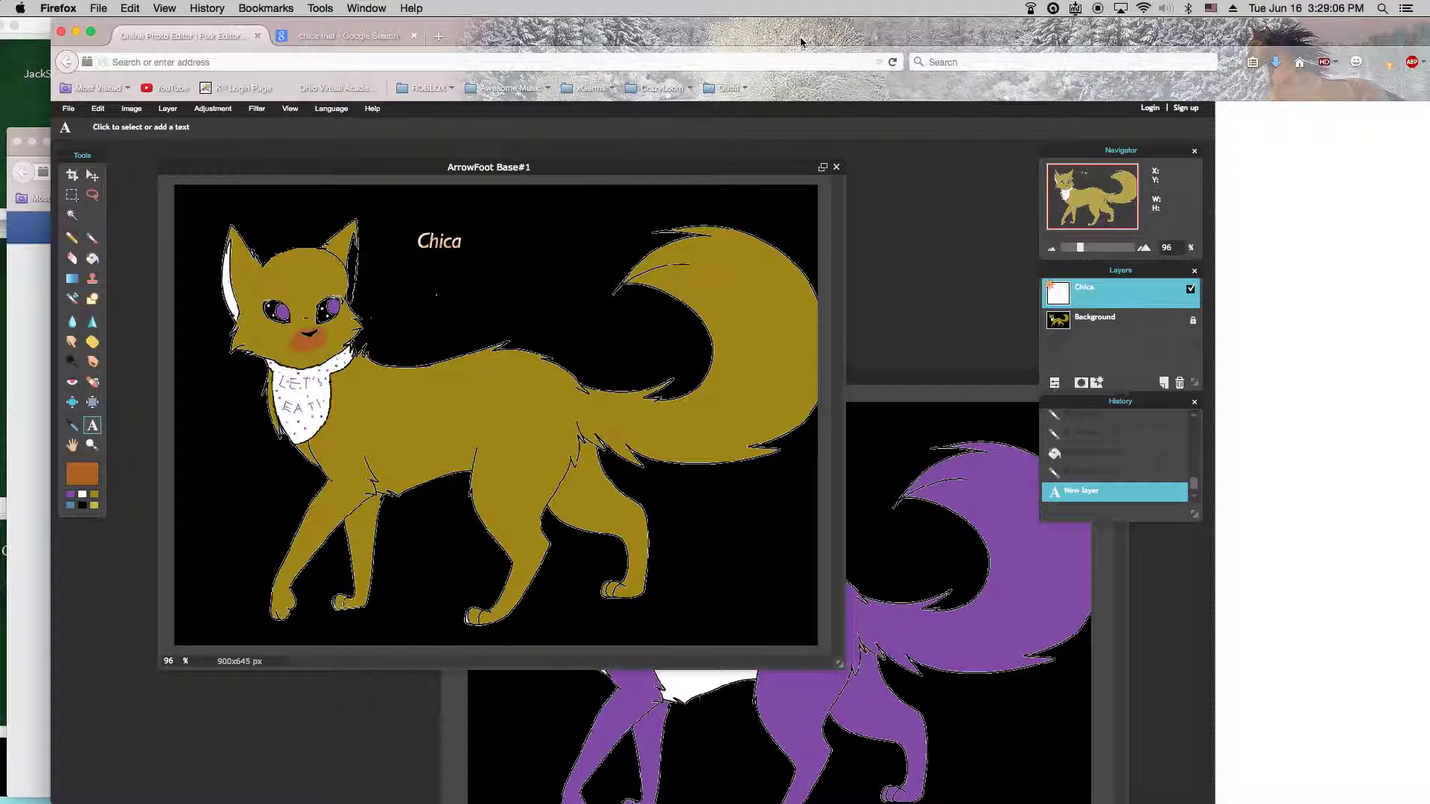
pyautogui.click(595, 66)
pyautogui.press('BackSpace')
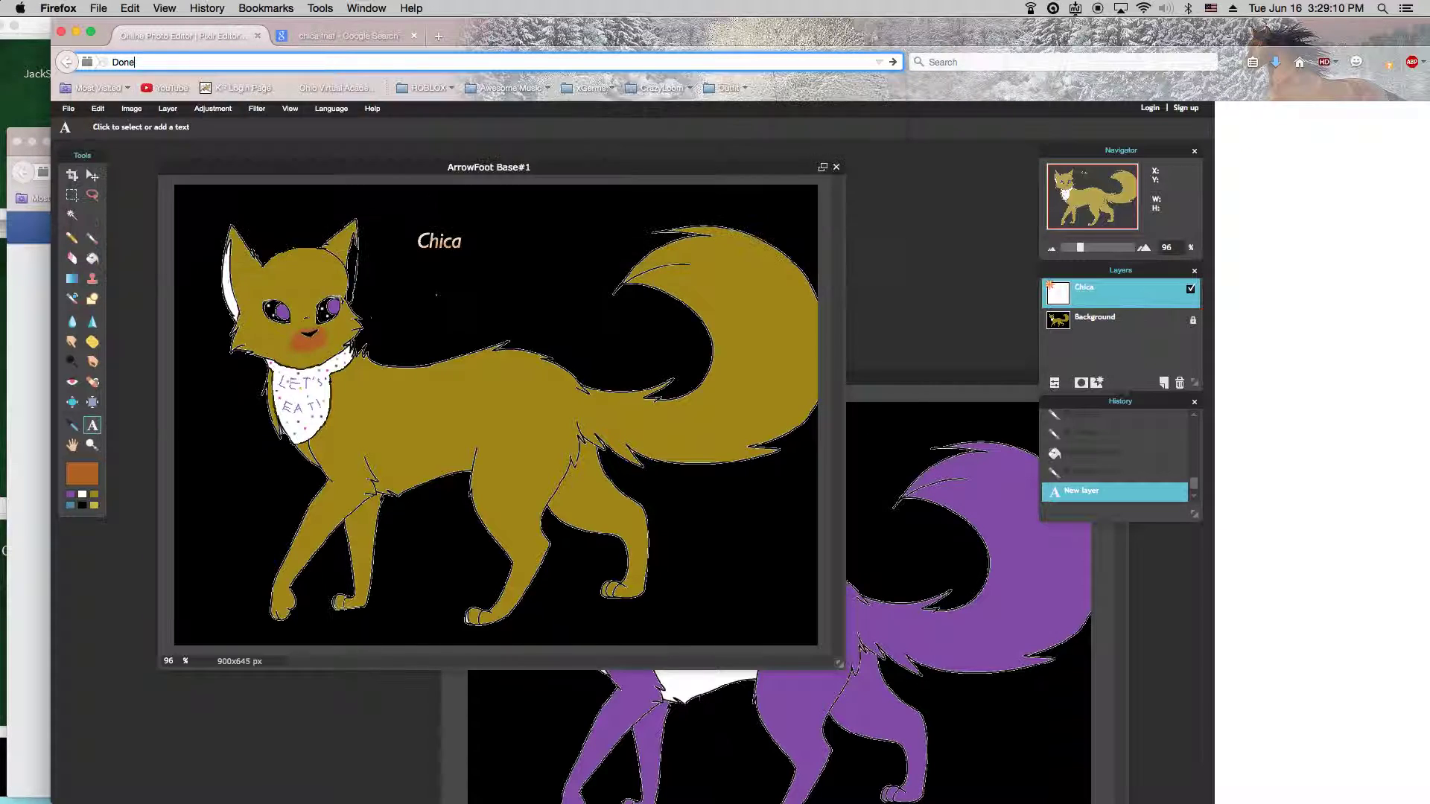